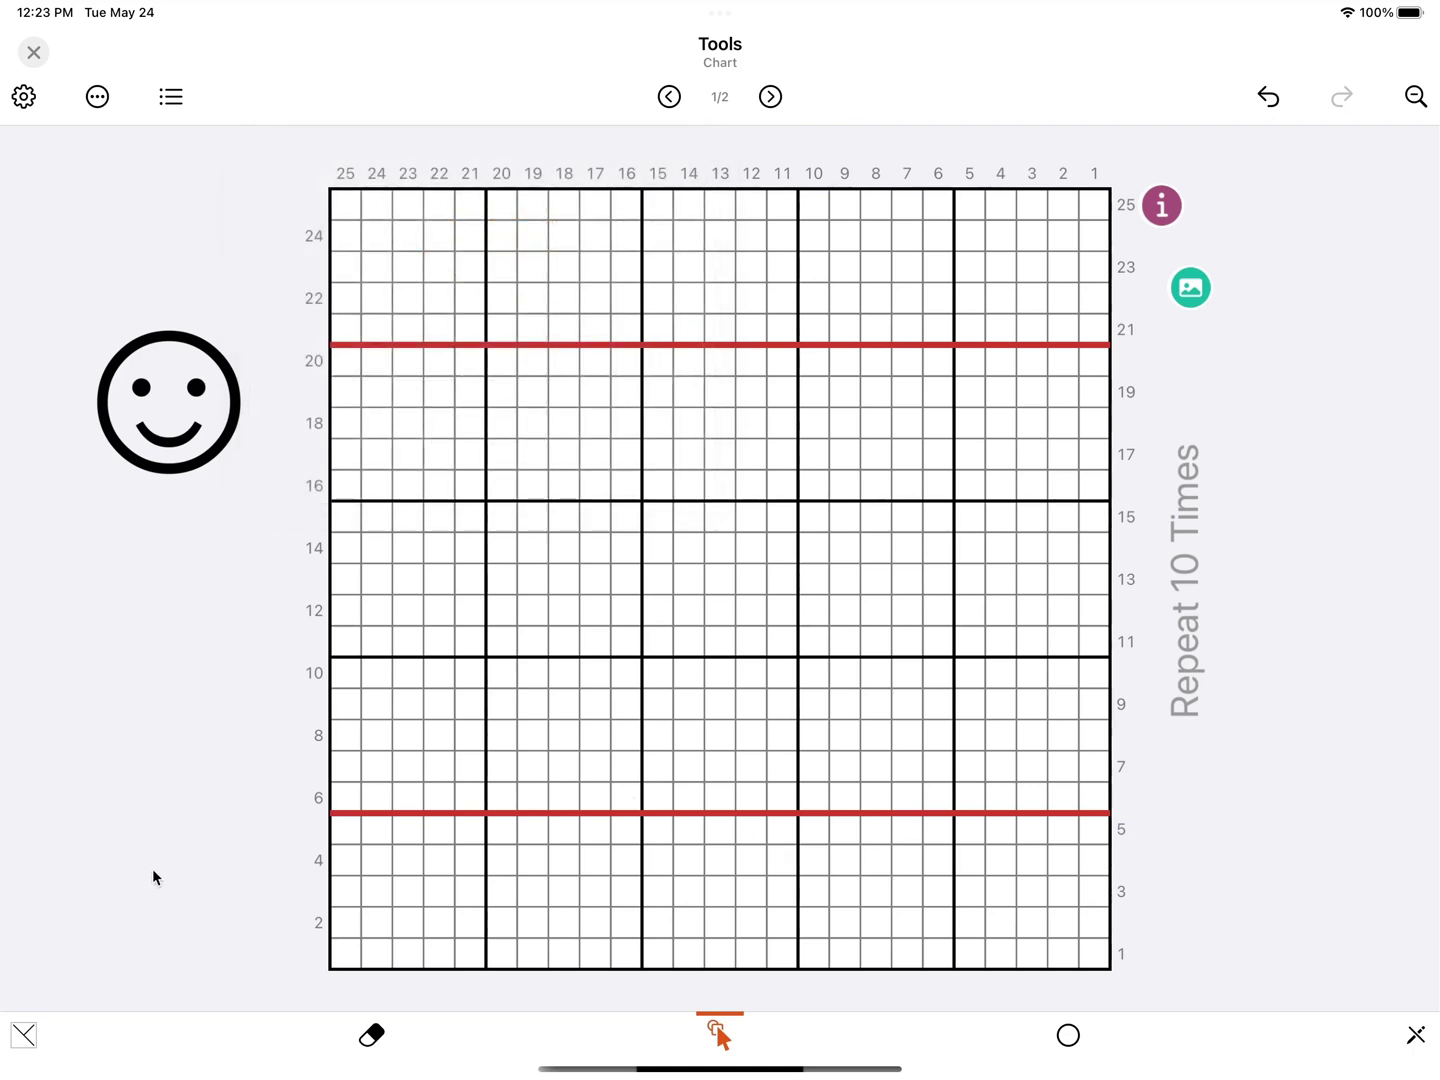
- Set the stitch to a blue dot symbol on a light yellow background and draw a heart outline between the two red lines
click(23, 1039)
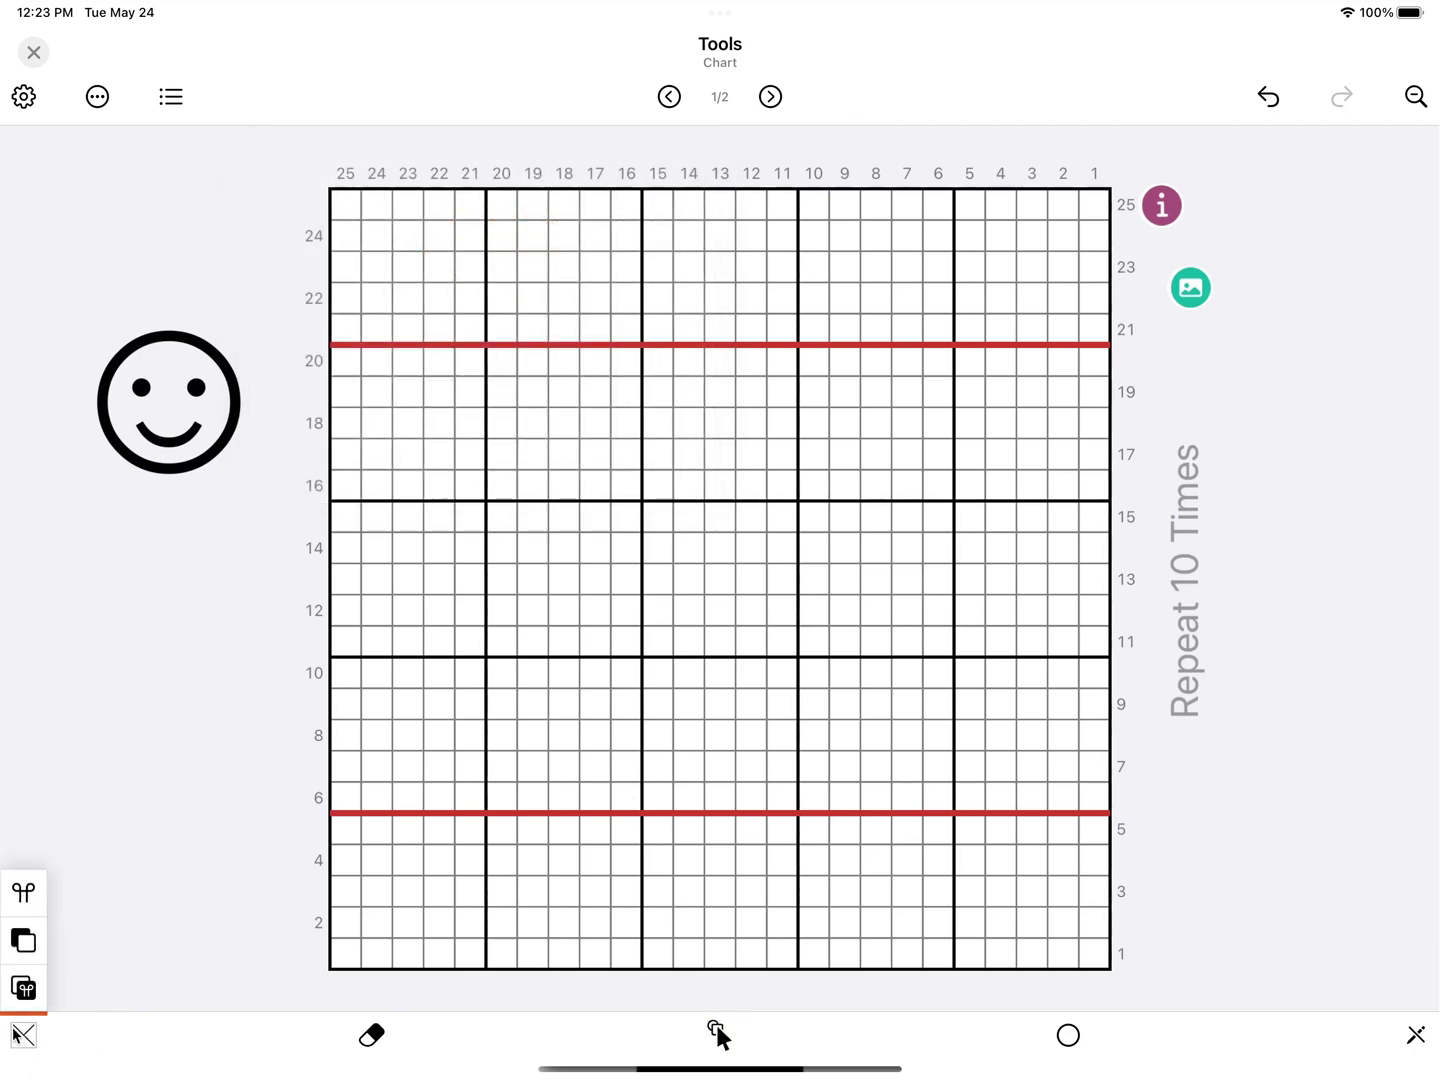
click(23, 894)
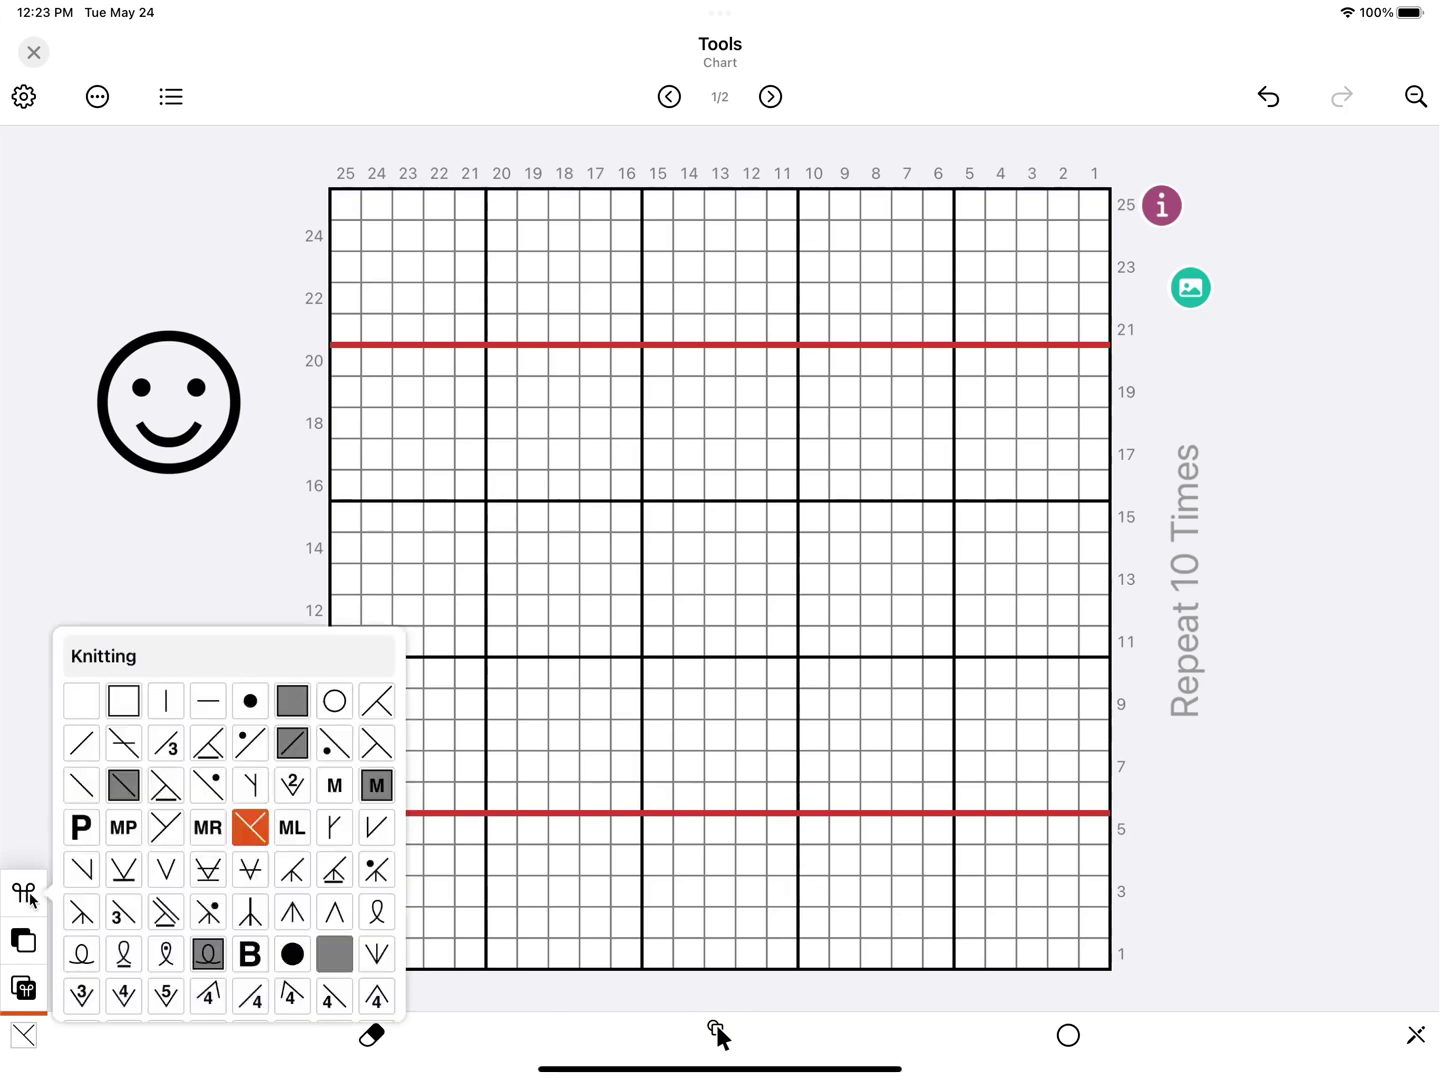
click(250, 704)
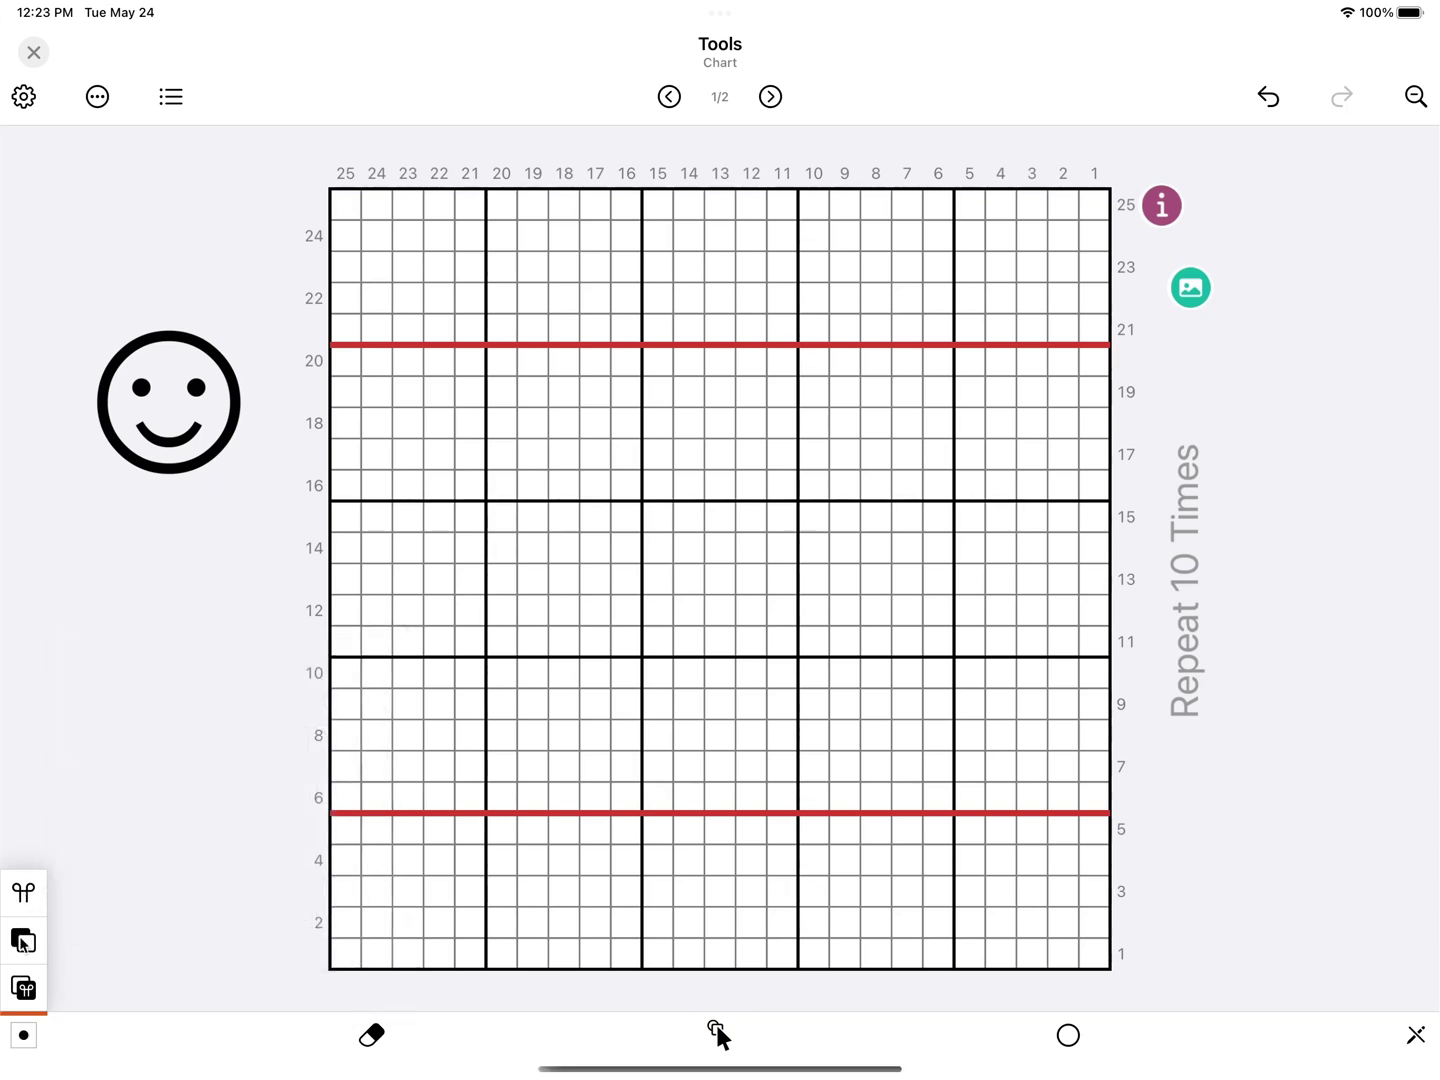
click(22, 942)
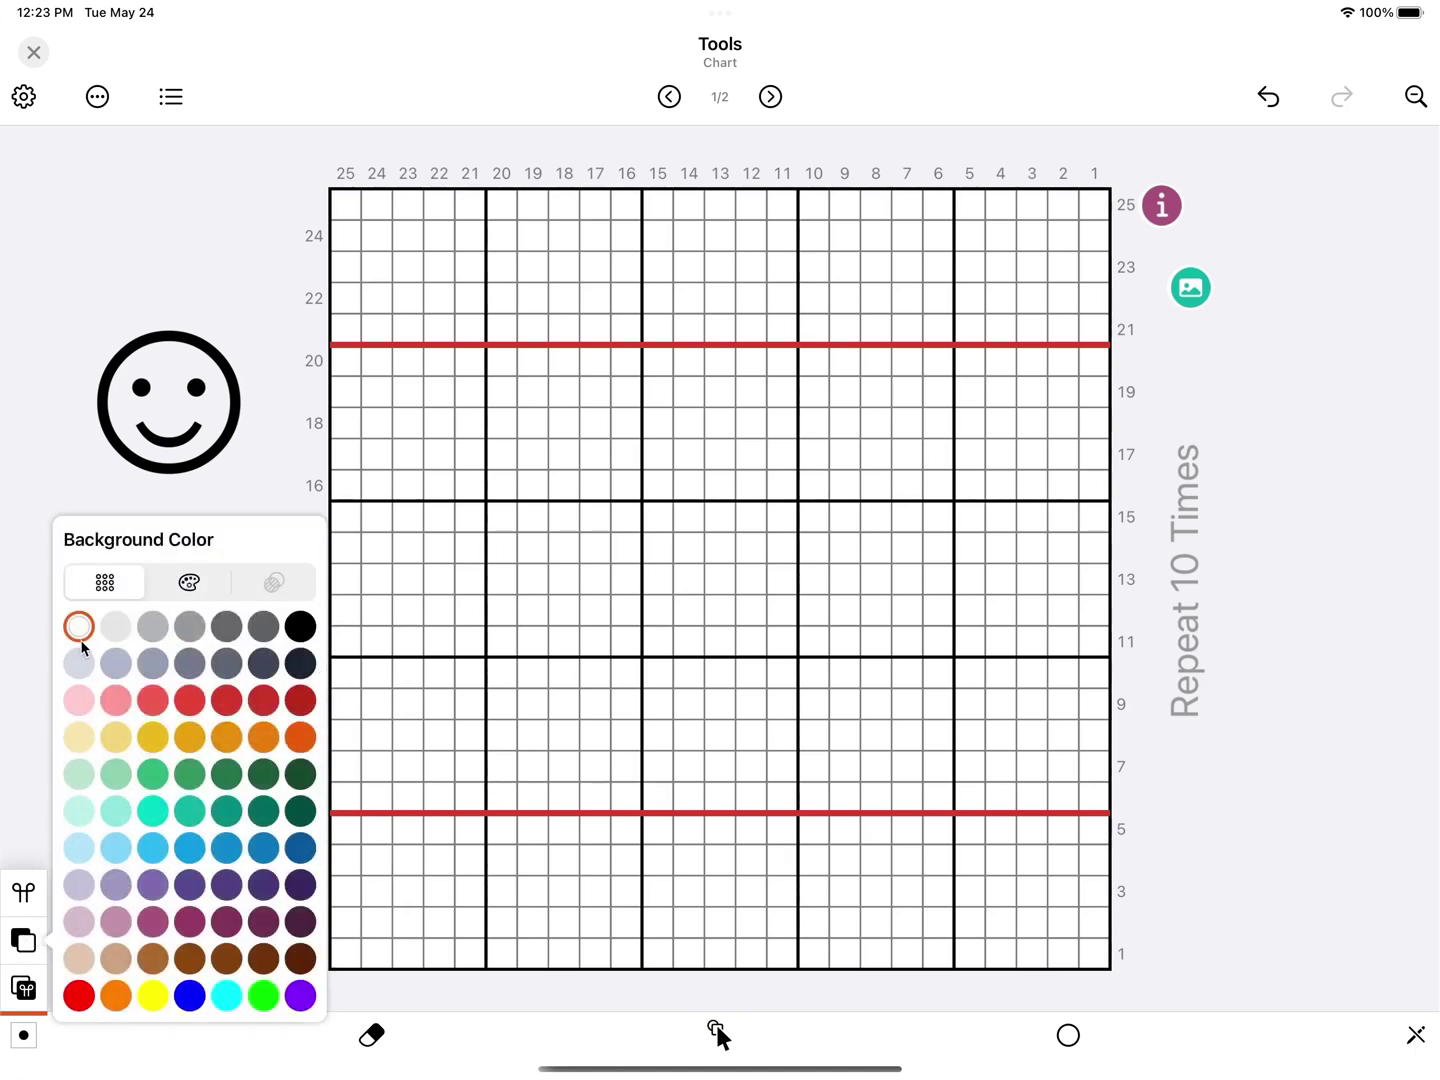
click(116, 737)
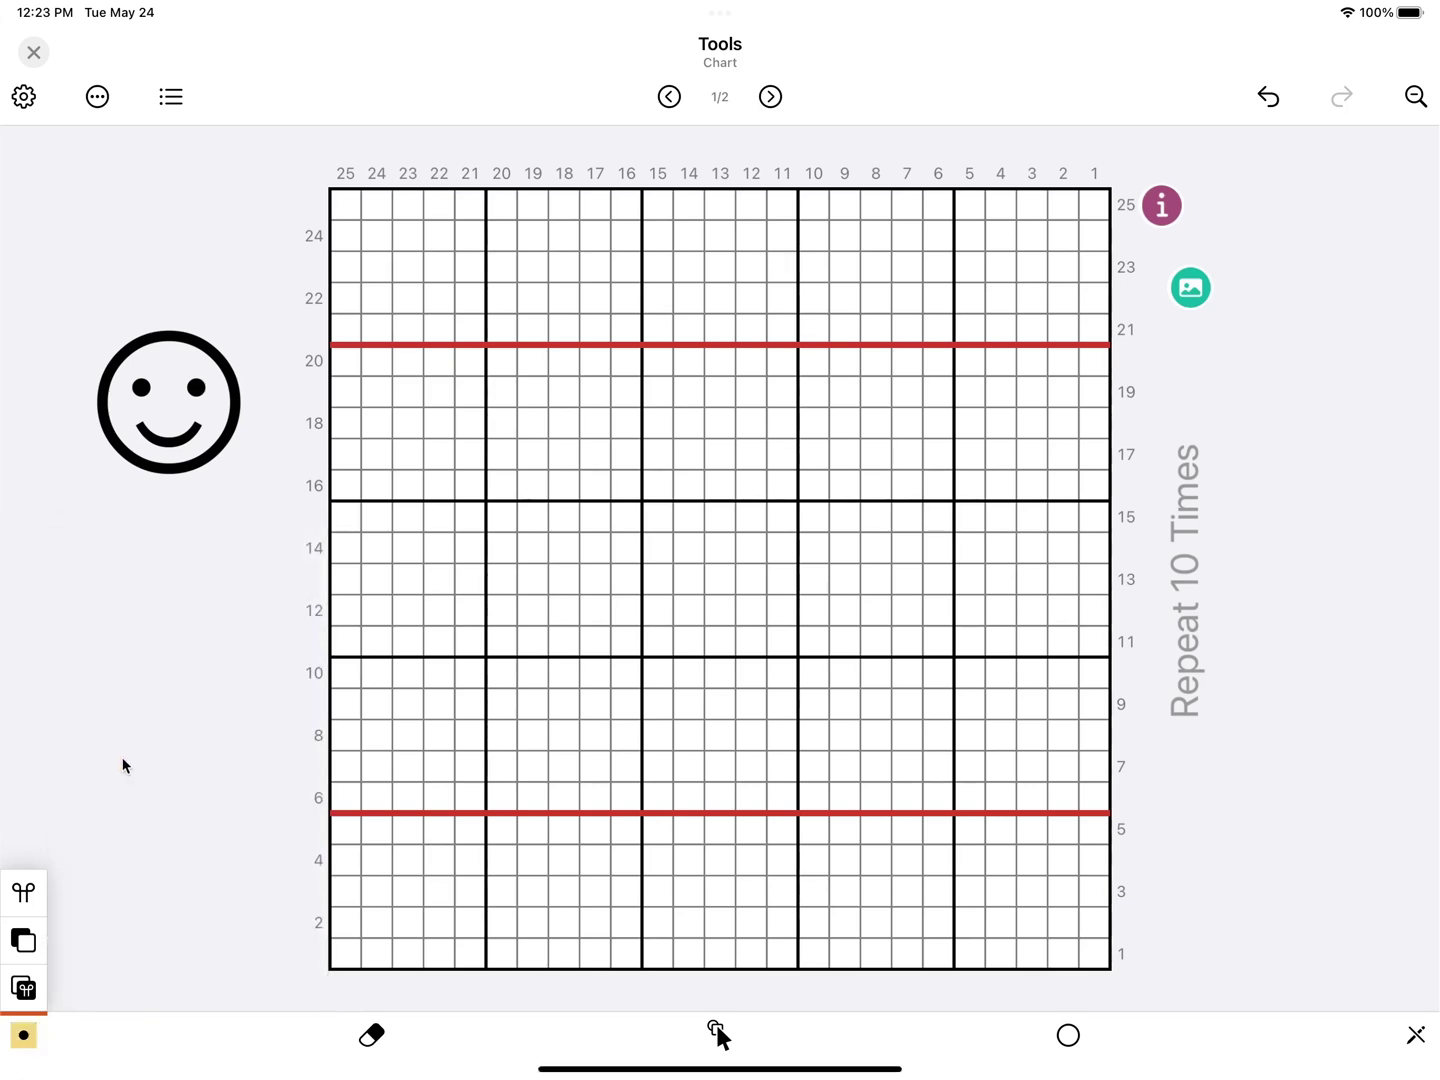
click(23, 989)
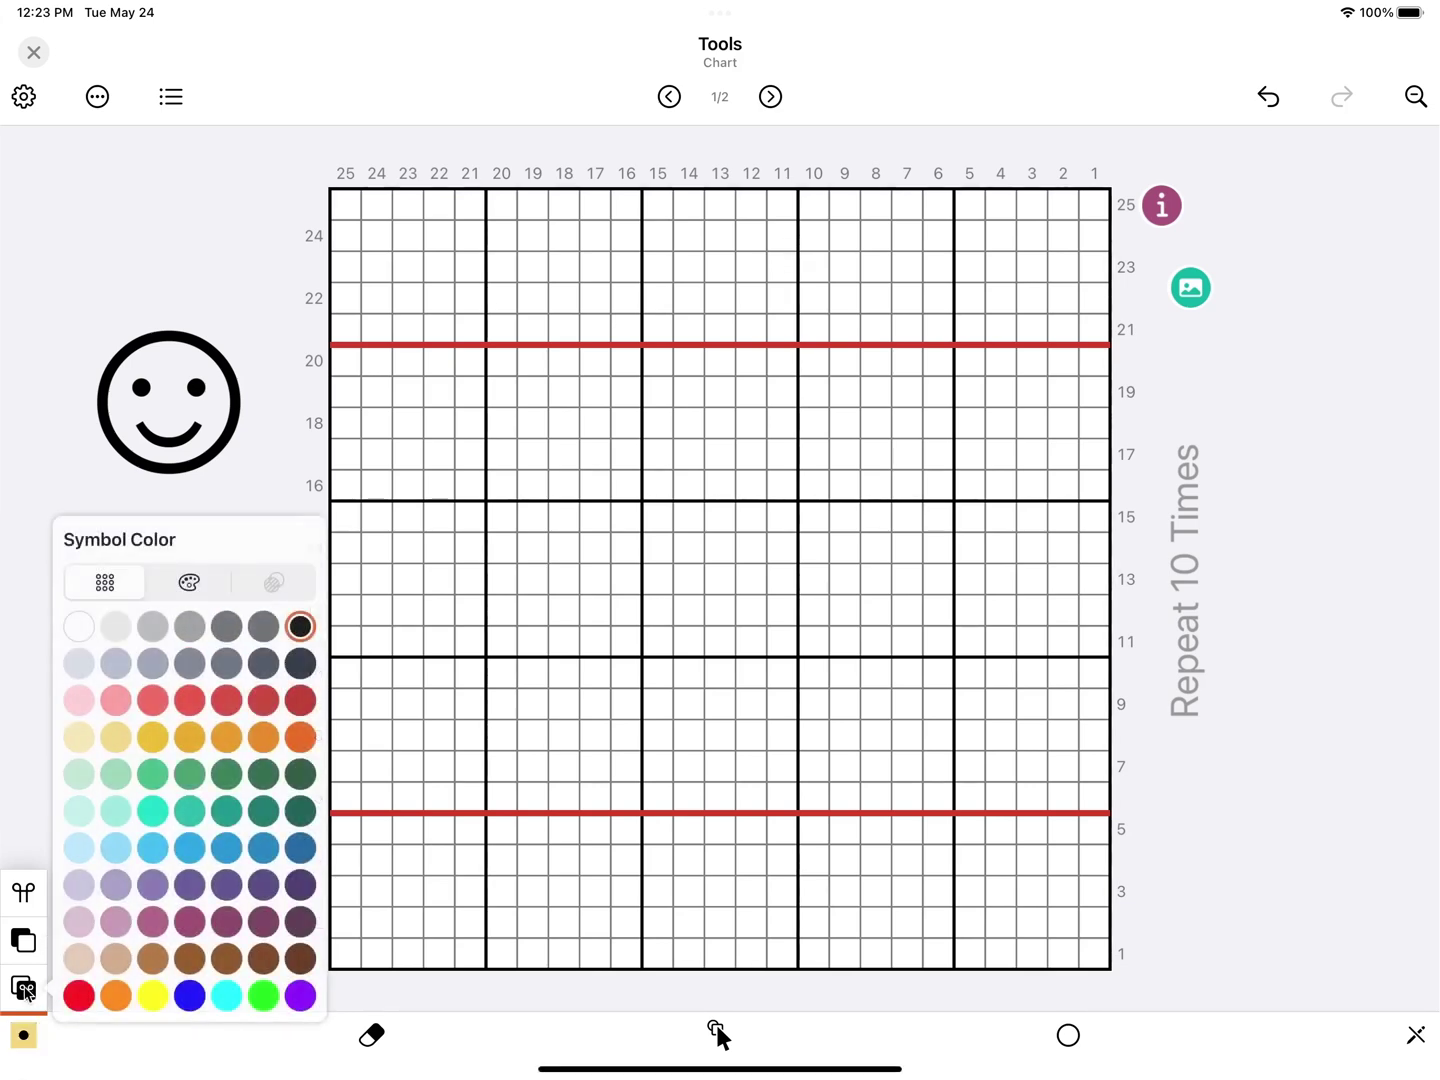
click(226, 866)
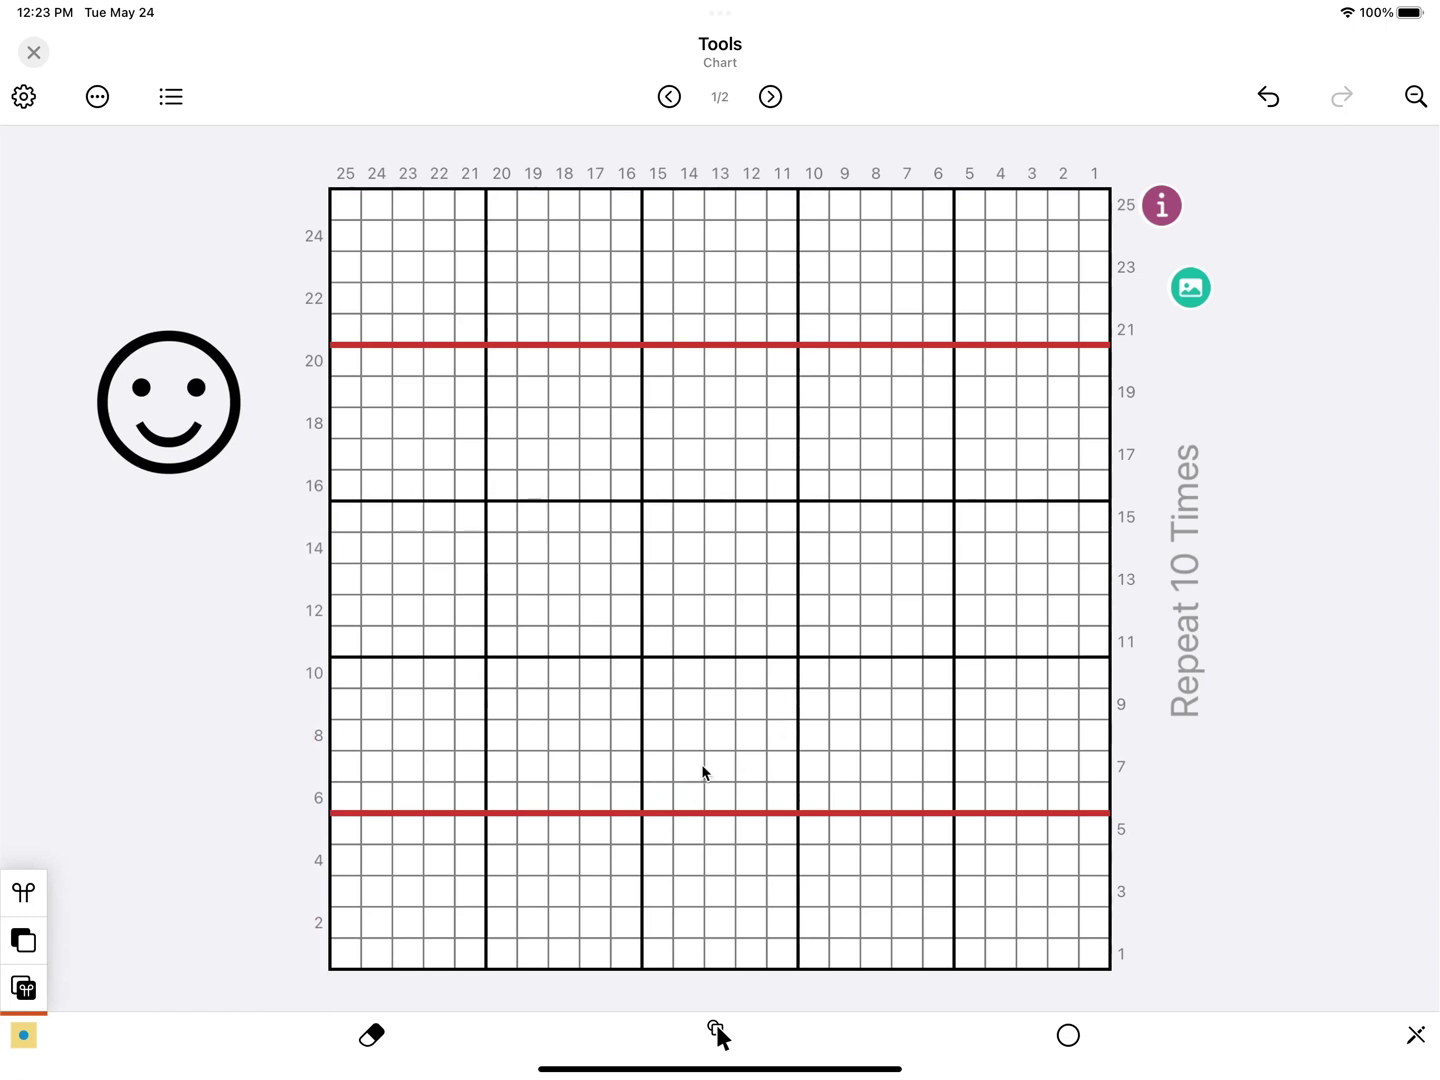
mouse_move(703, 772)
mouse_down()
mouse_move(652, 739)
mouse_move(530, 481)
mouse_move(706, 469)
mouse_move(777, 397)
mouse_move(887, 598)
mouse_move(719, 796)
mouse_up()
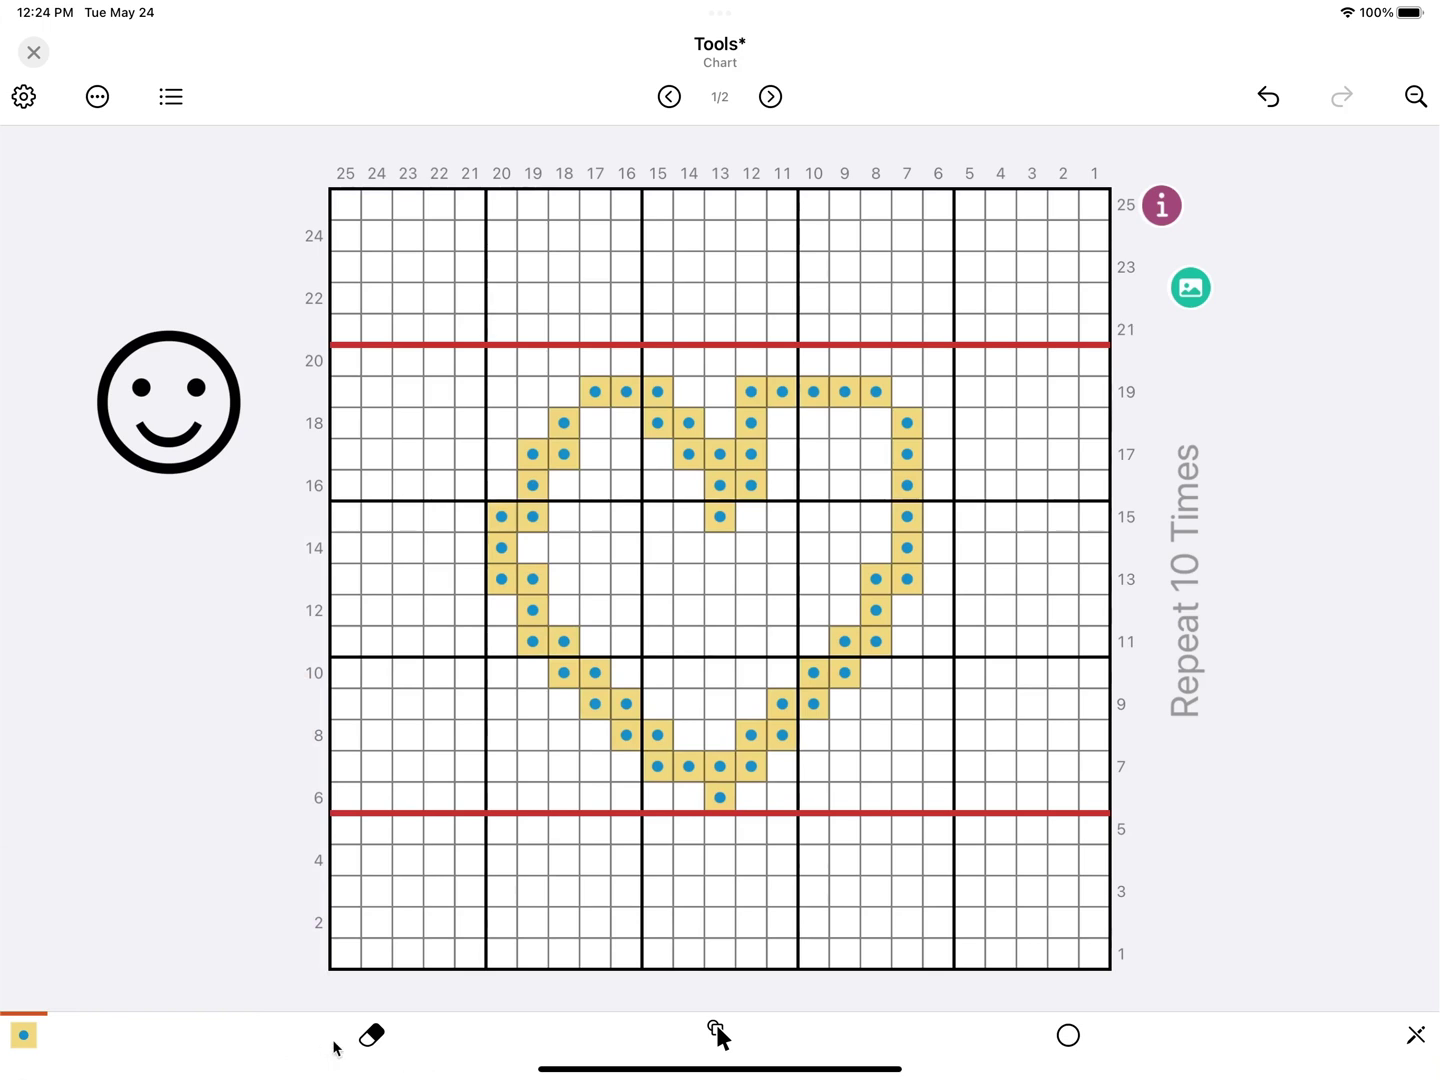
- Erase the surplus corner stitches along the outer left side of the heart outline with the eraser
click(372, 1039)
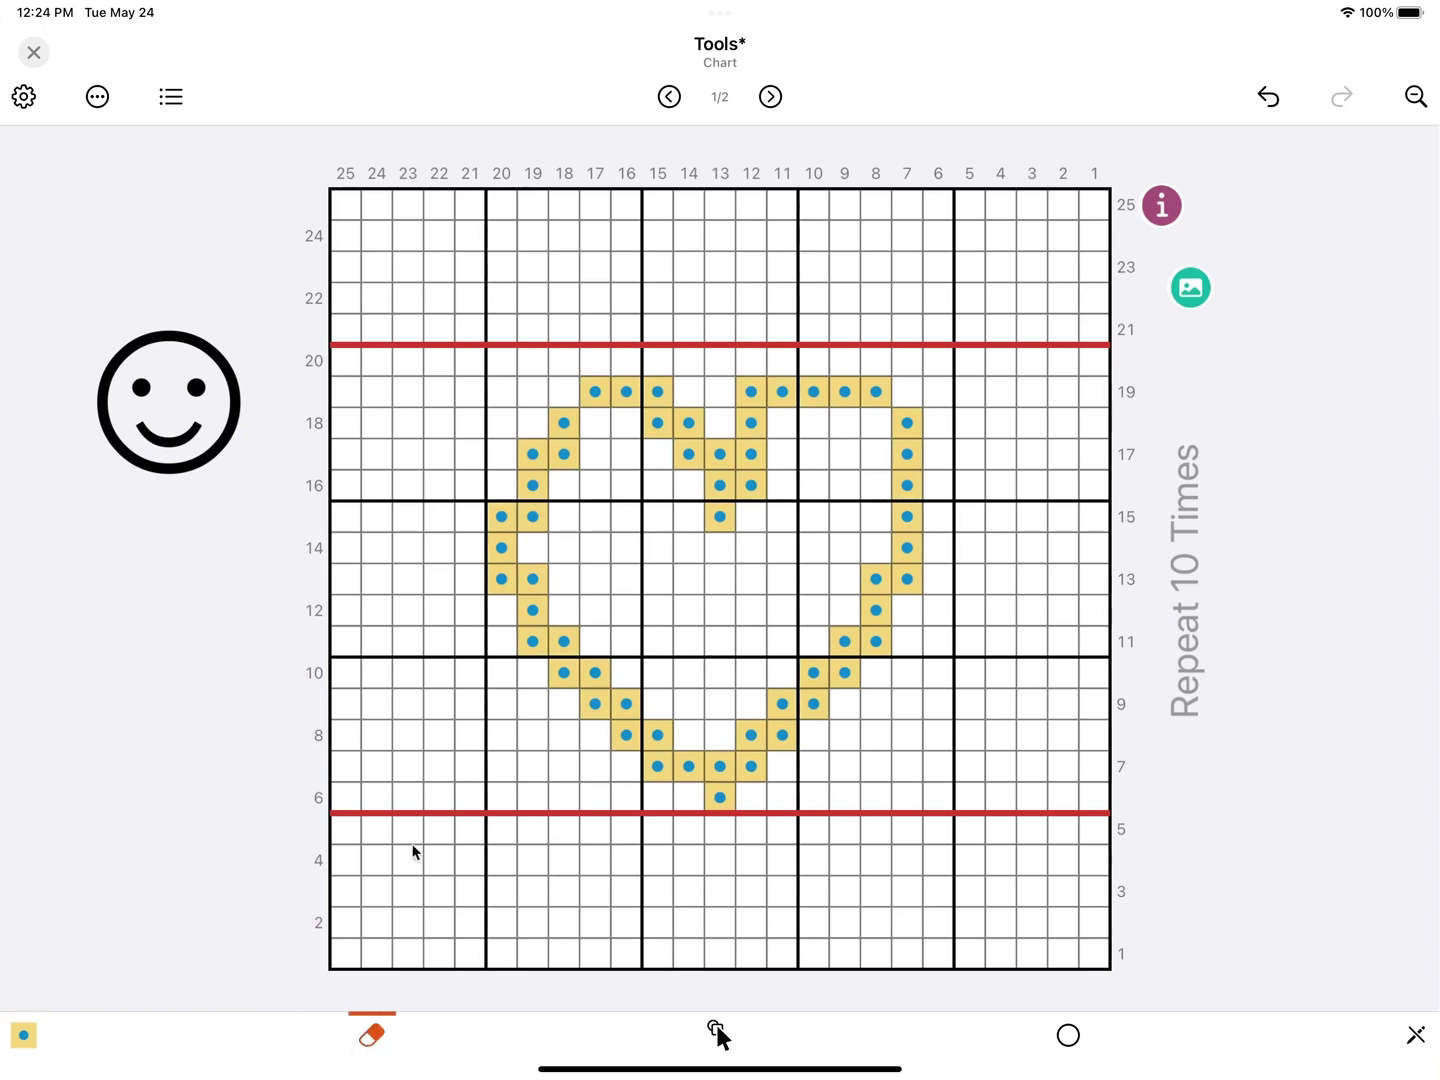
click(564, 424)
click(533, 455)
click(501, 517)
click(502, 581)
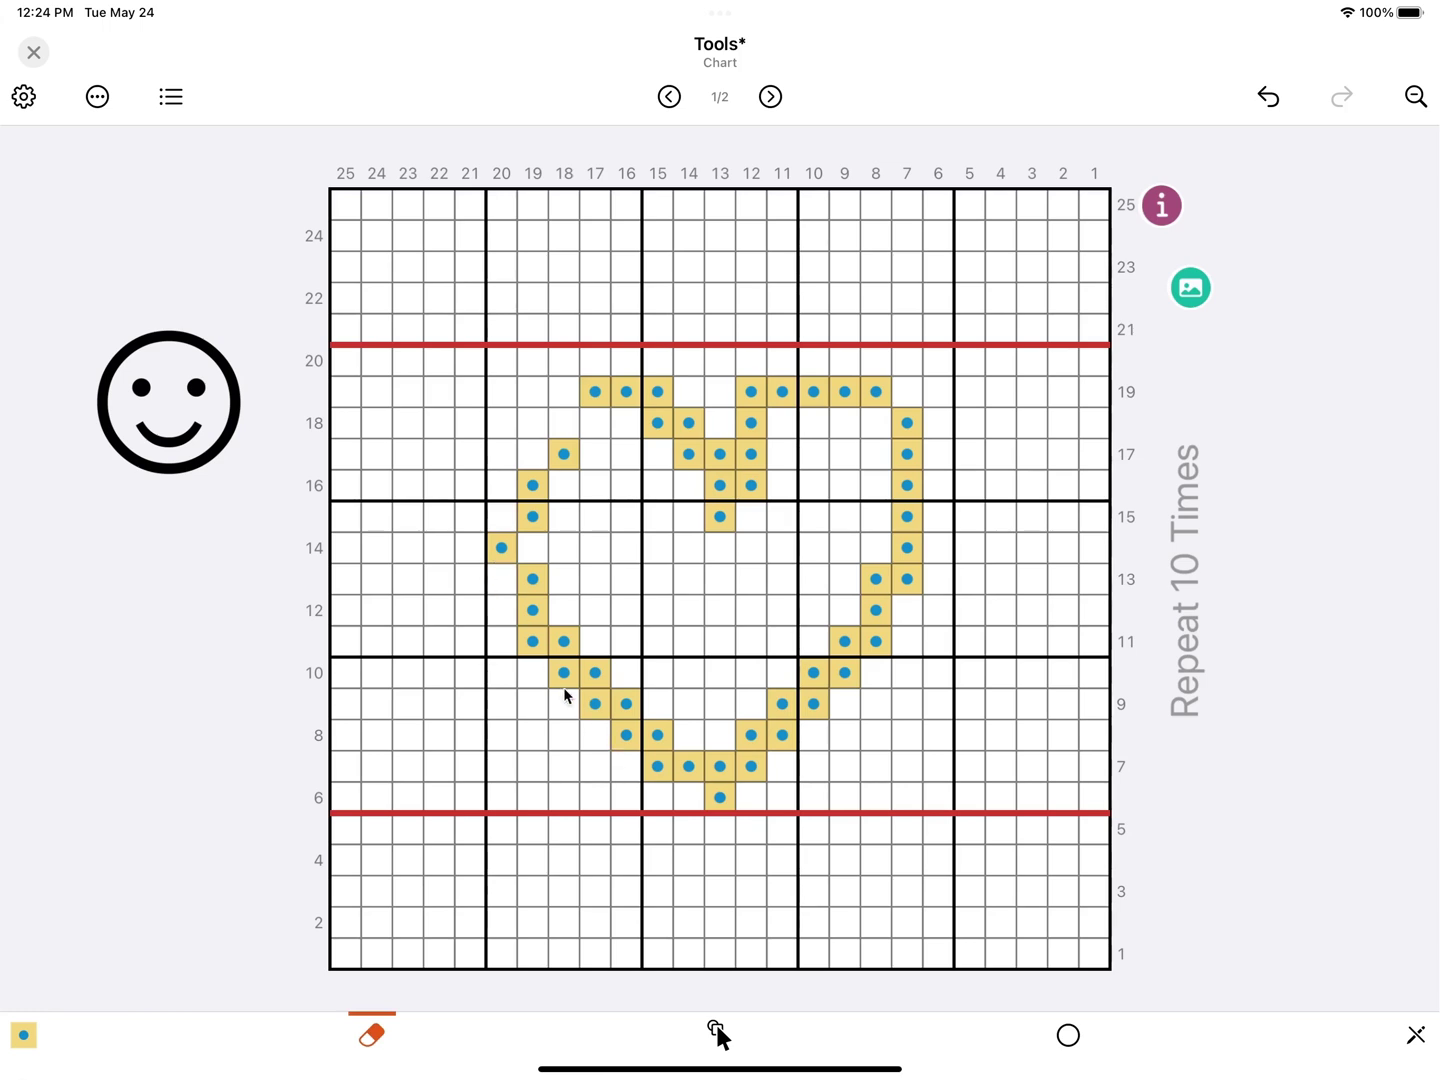
click(533, 641)
click(657, 735)
click(657, 767)
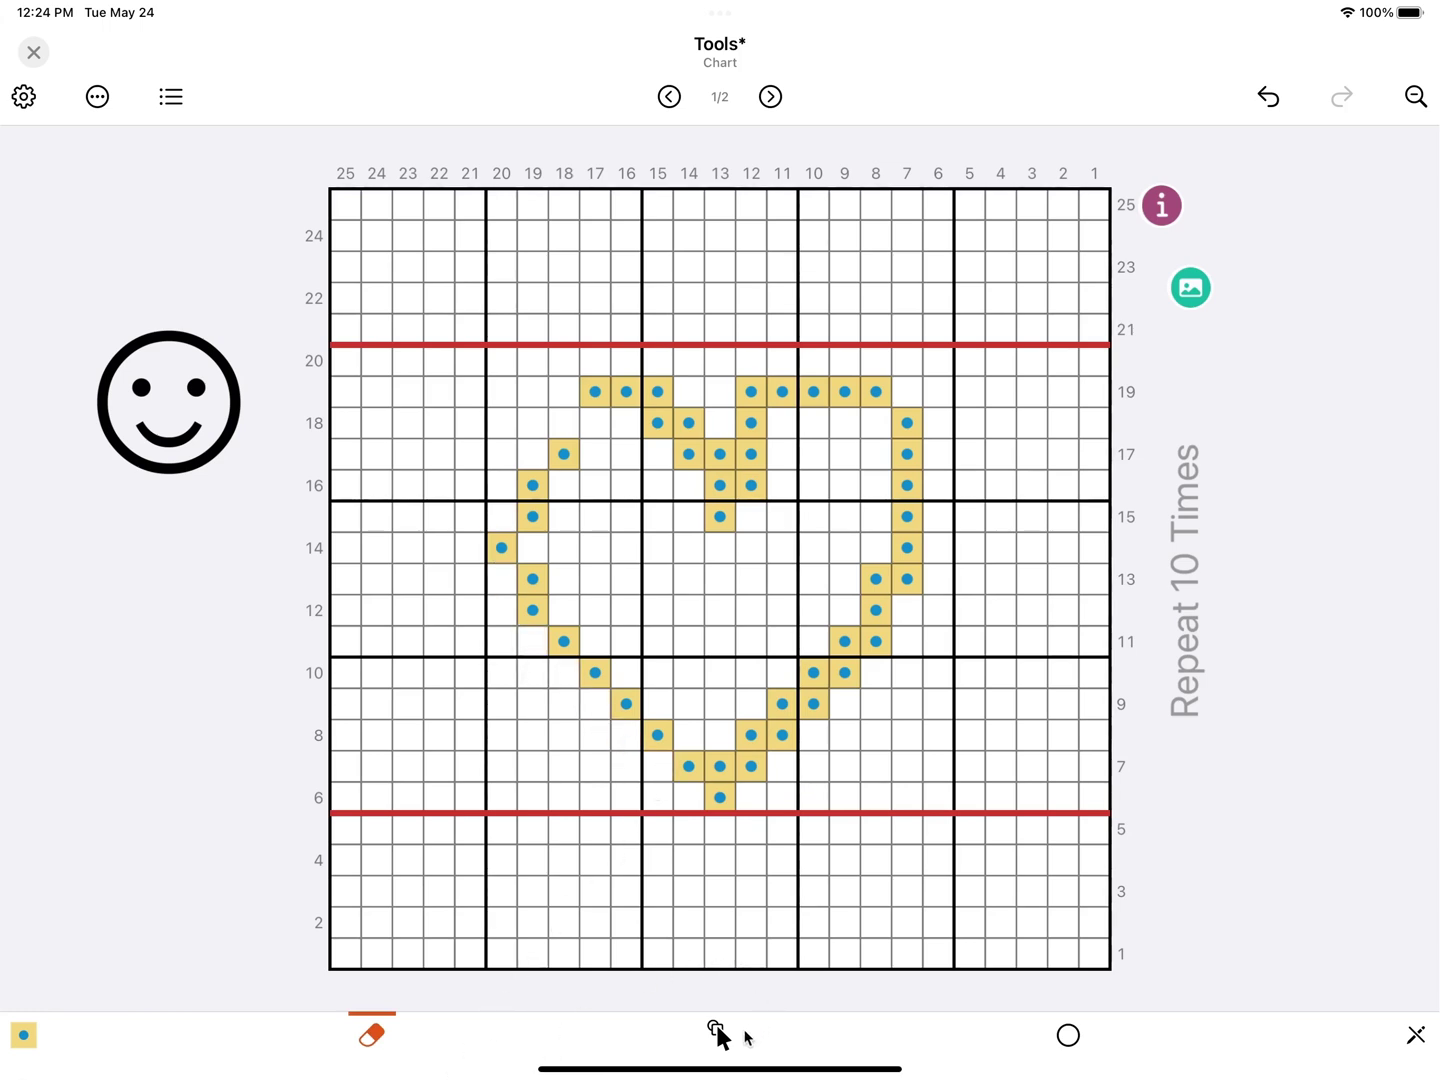
- Select the 15 x 15 cell area around the heart between the two red lines using grid selection
click(715, 1033)
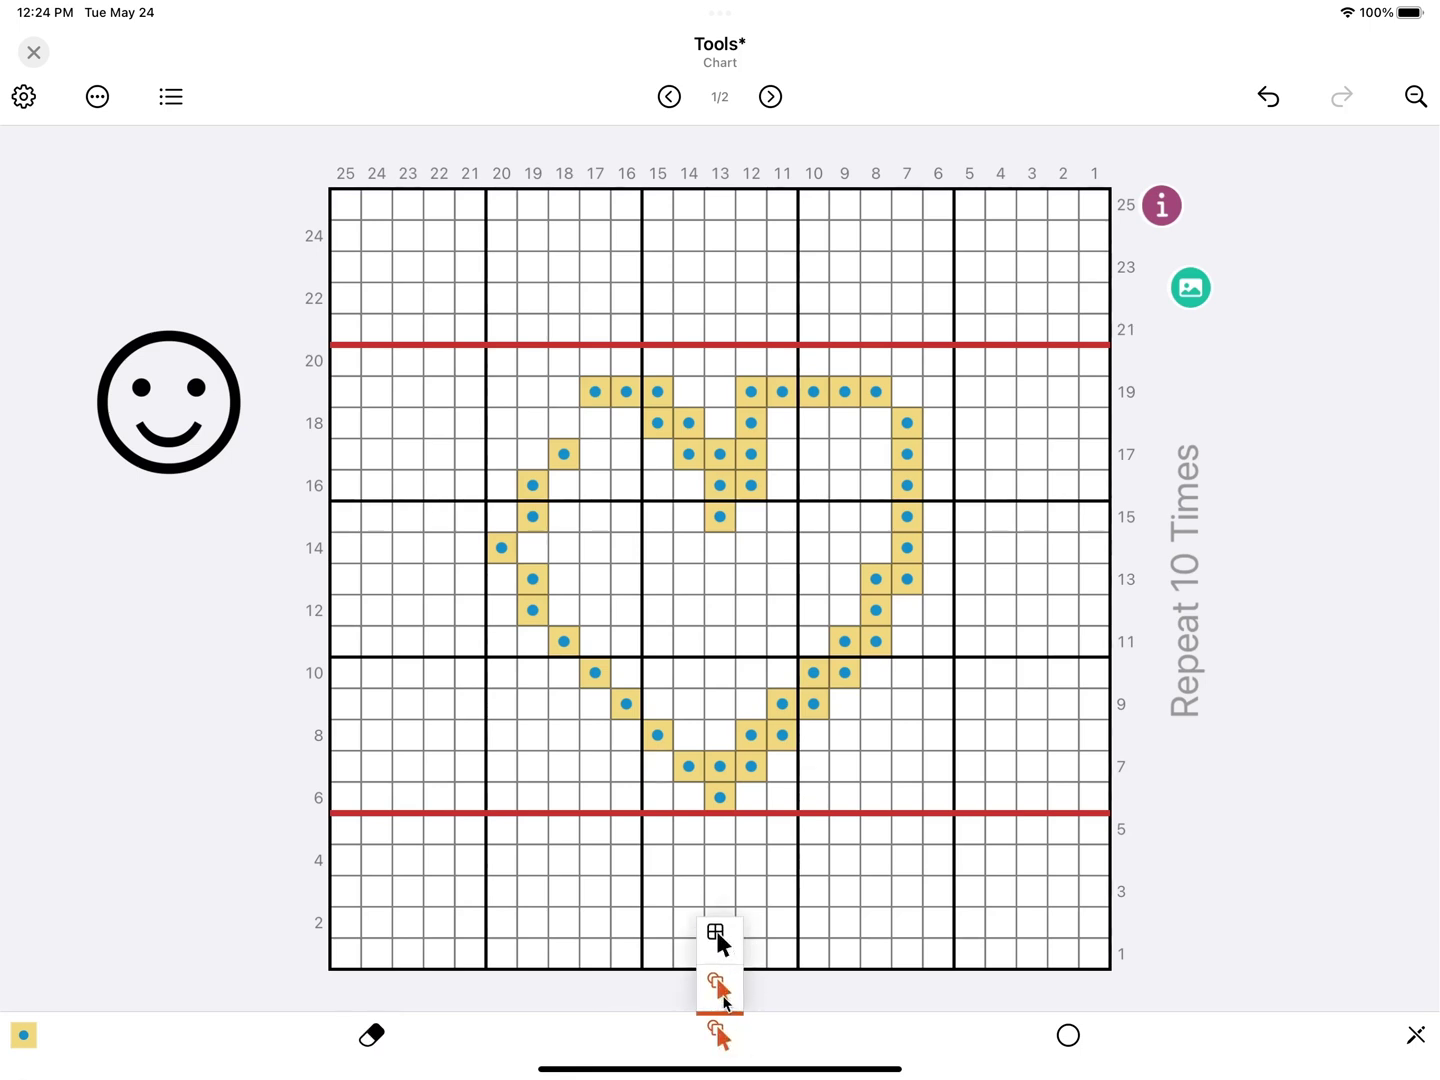
click(719, 935)
drag(491, 346, 958, 813)
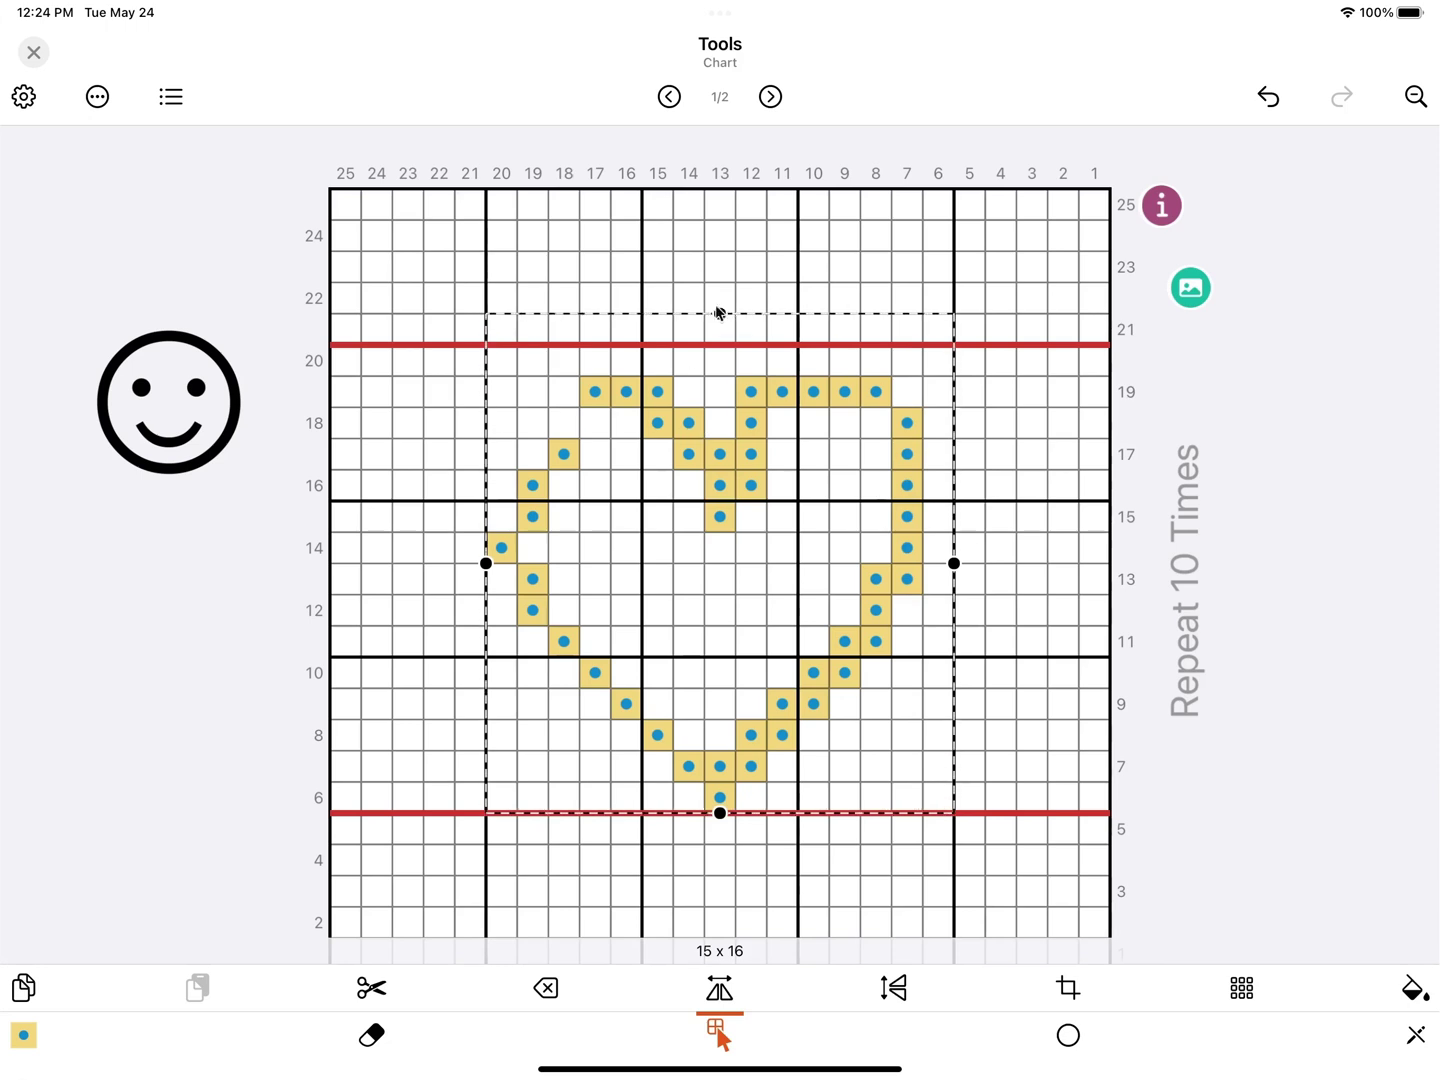
drag(720, 313, 710, 347)
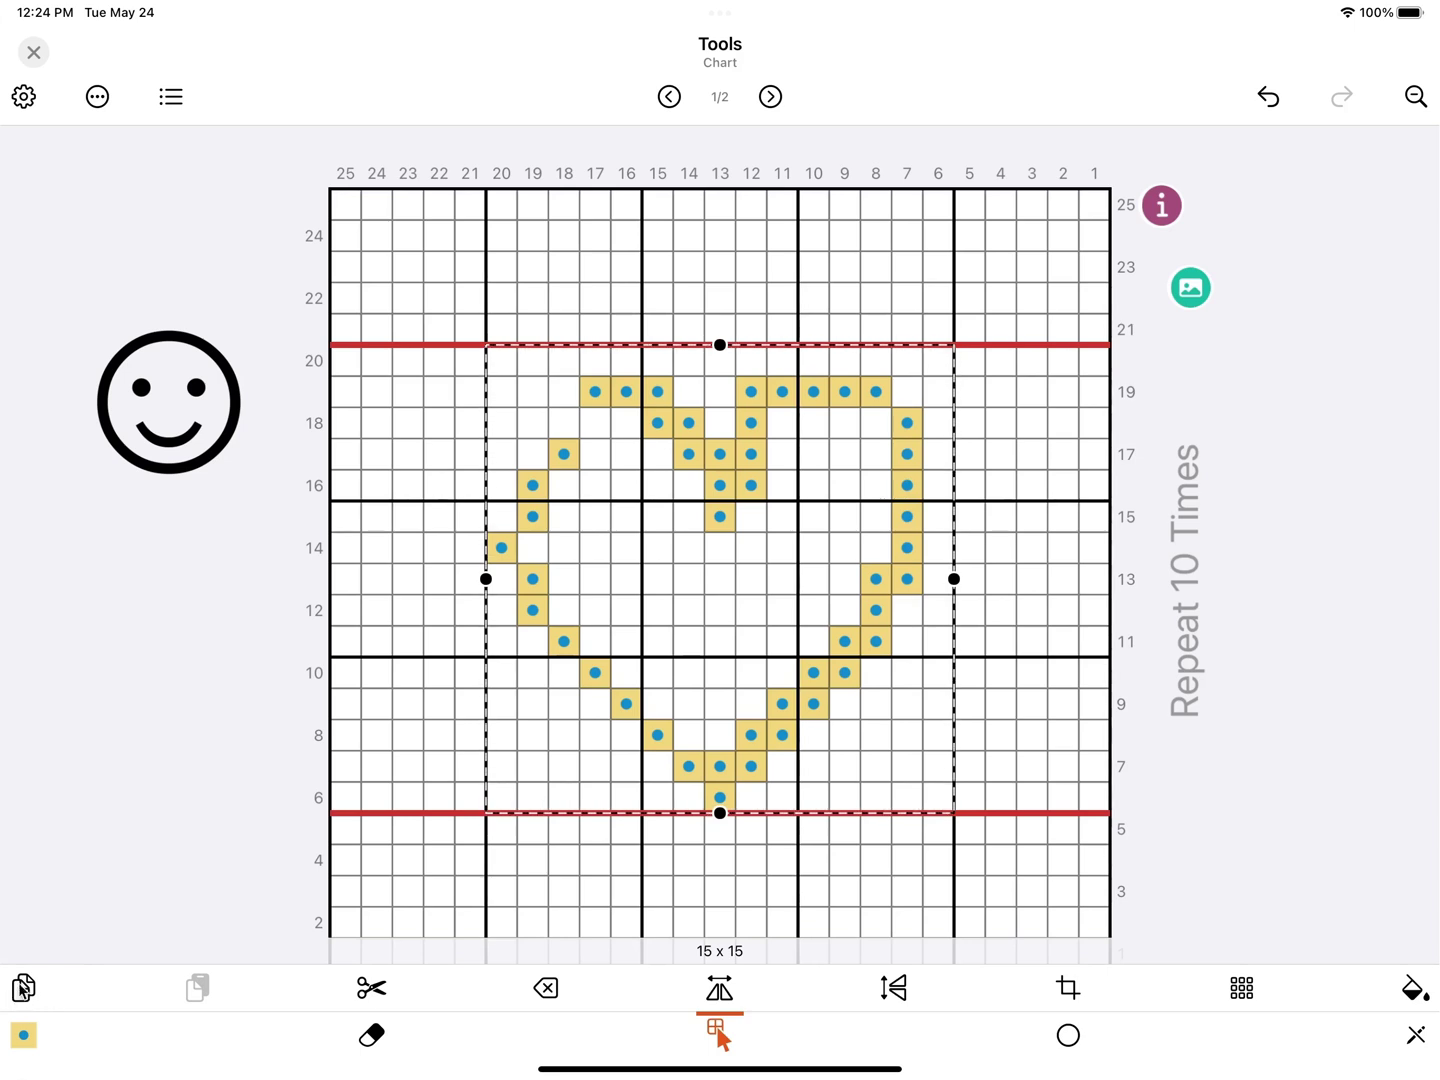
- Try pasting a copy of the heart over columns 25–11, rows 25–11, undo the paste, and move the selection back over the heart
click(24, 990)
drag(658, 614, 501, 447)
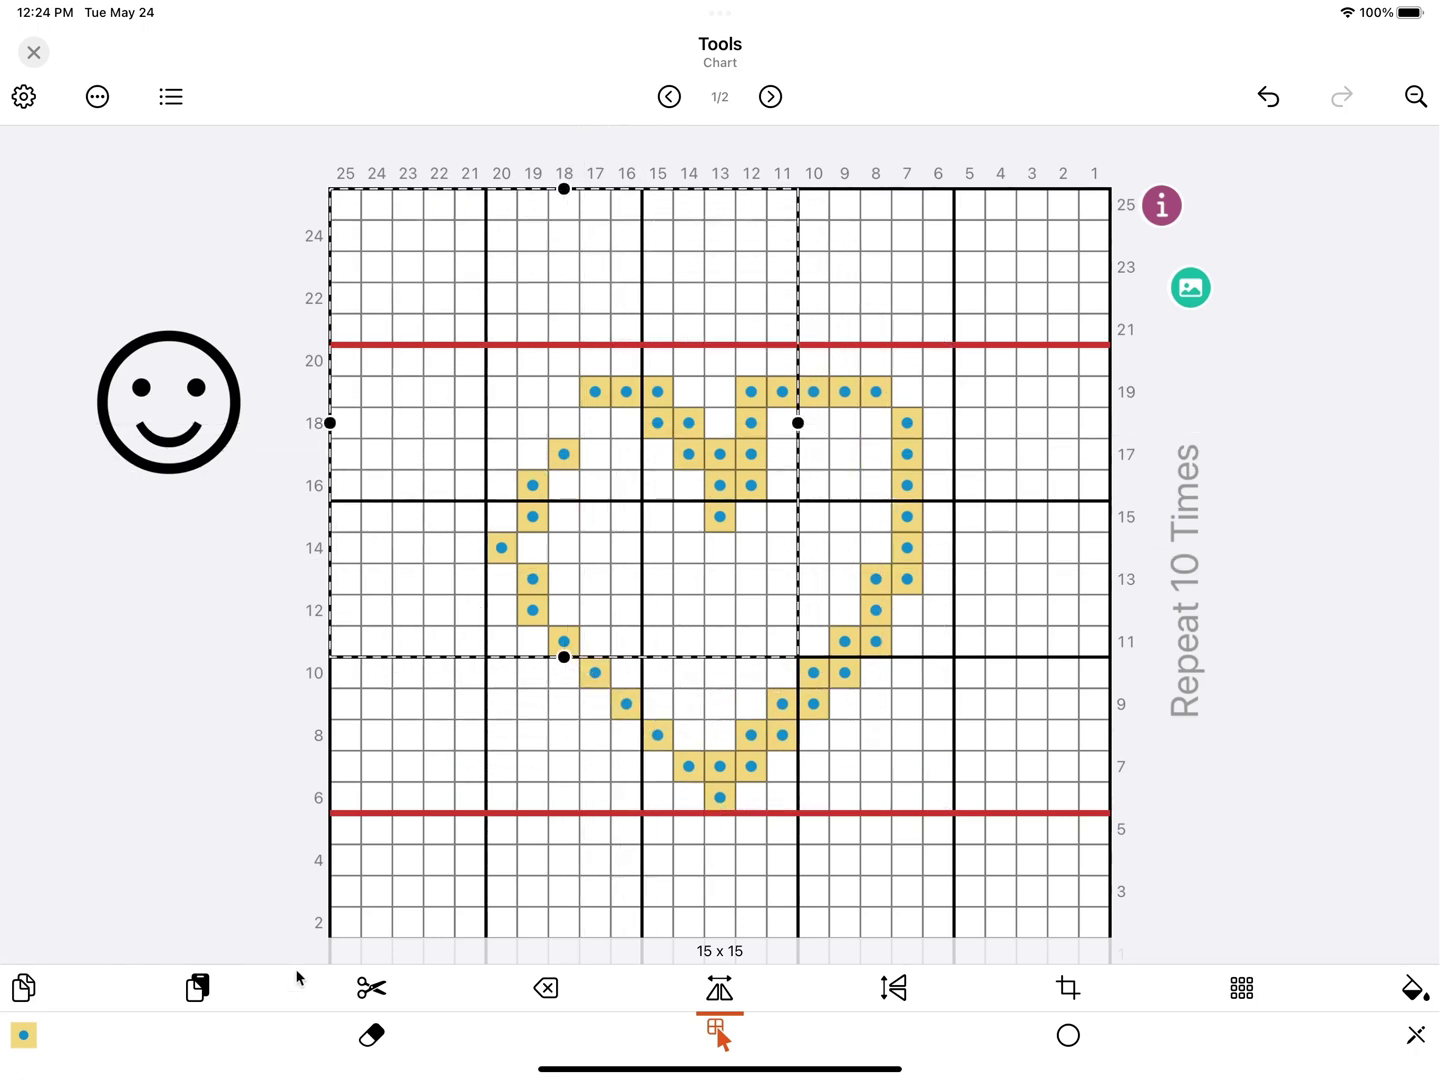
click(197, 988)
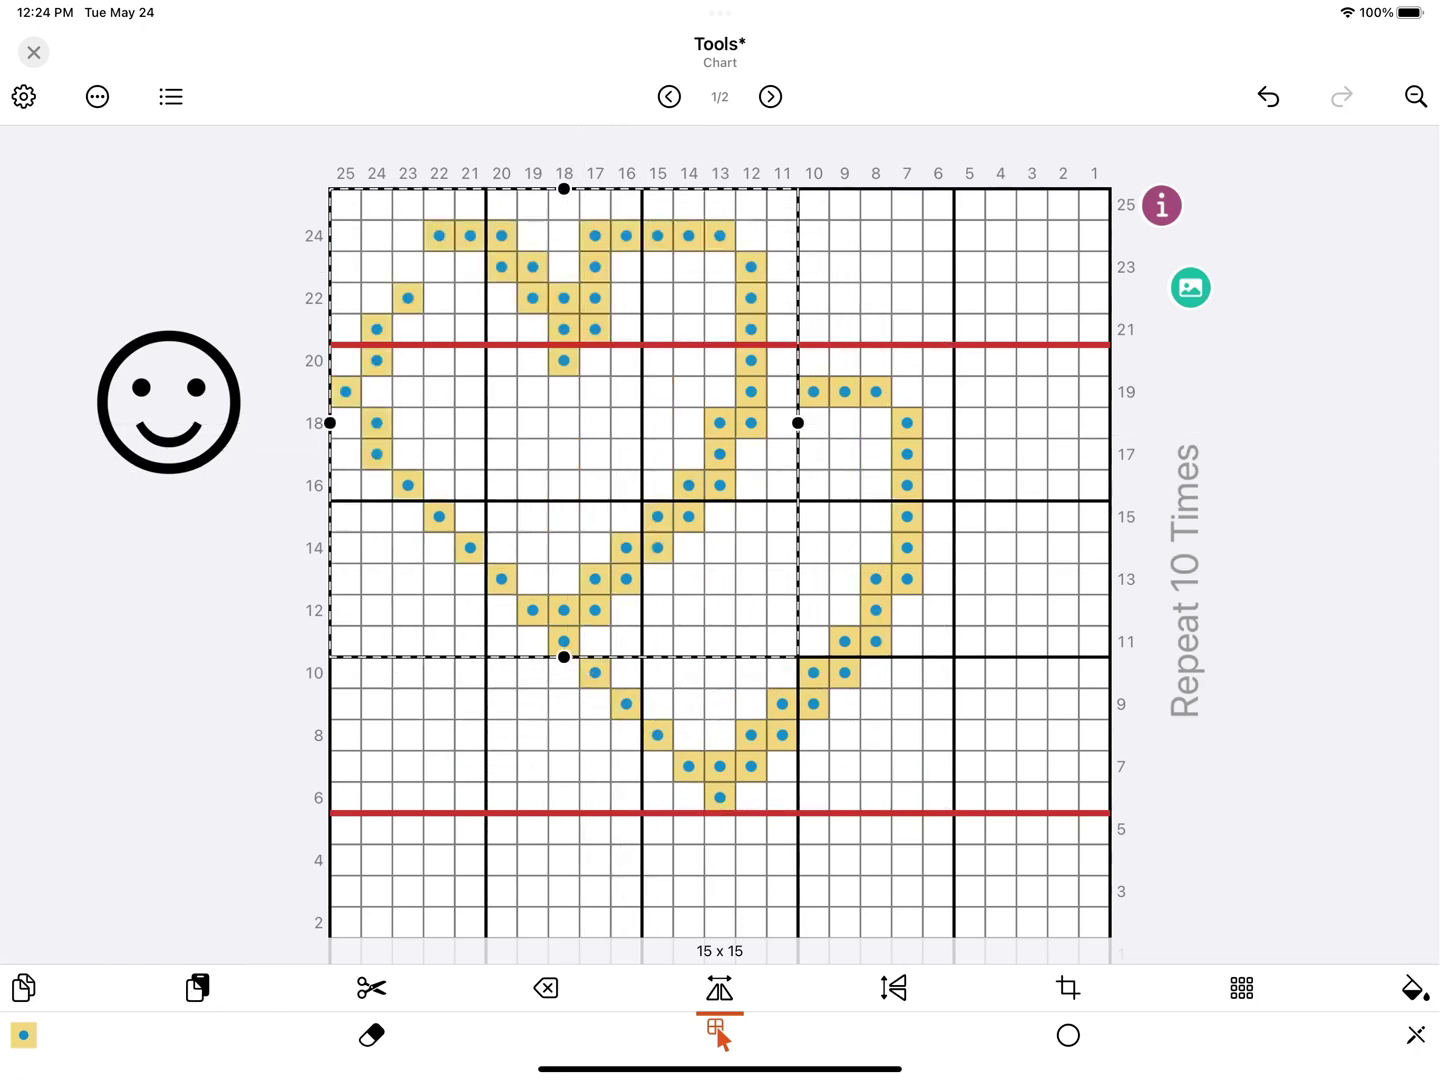
click(1266, 98)
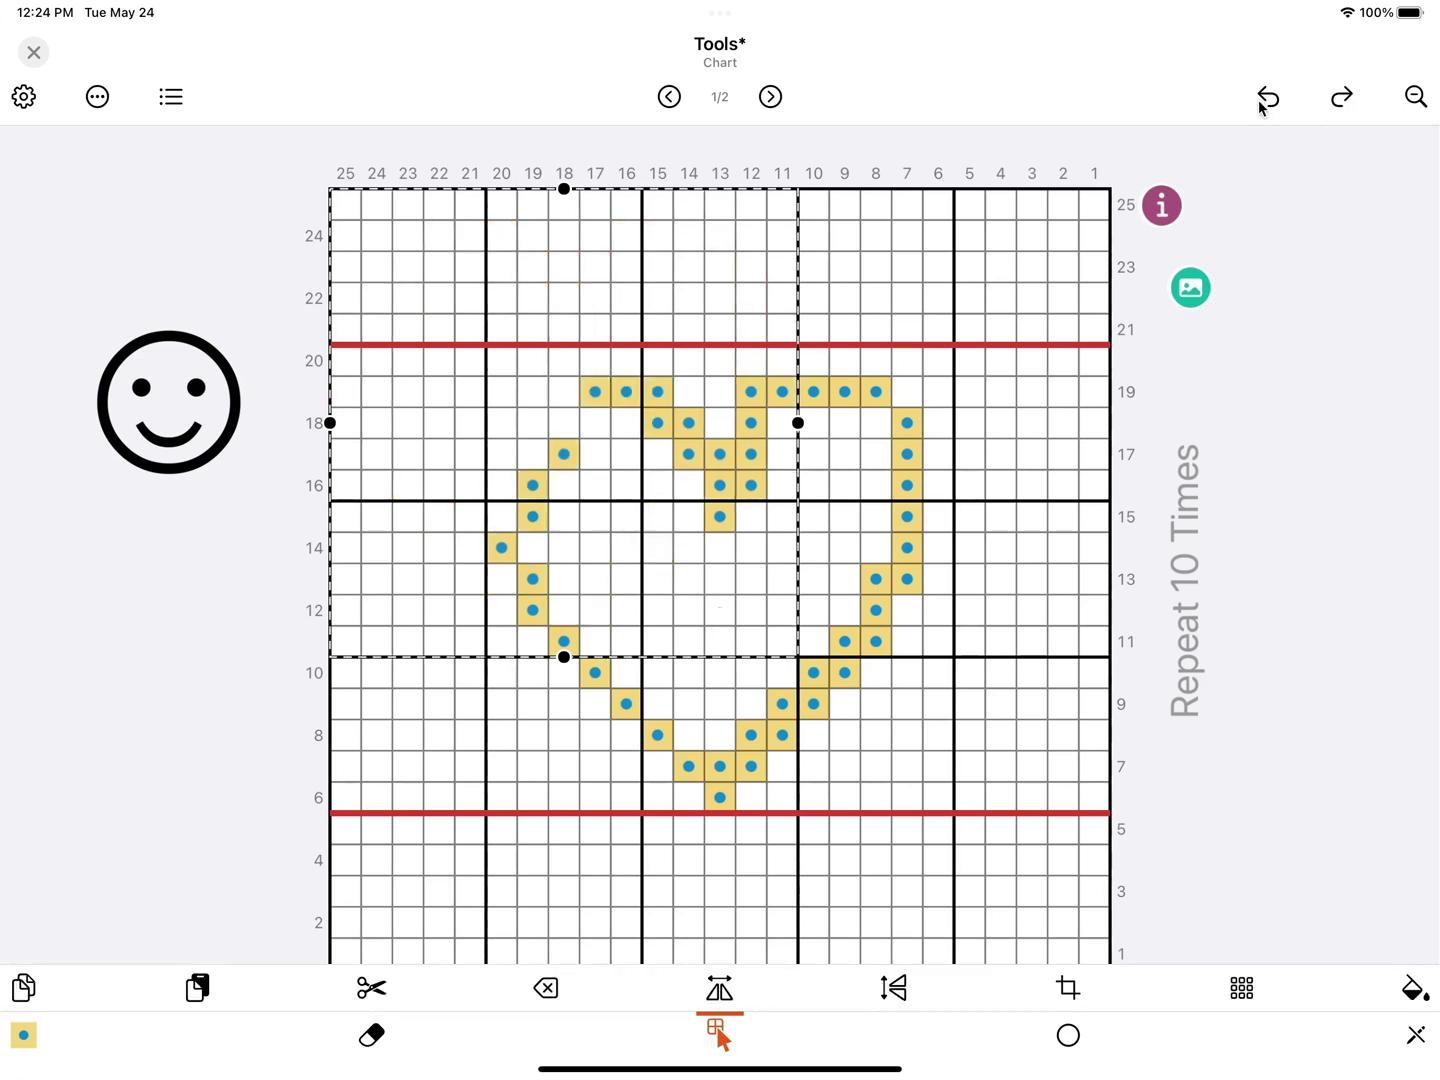
drag(554, 446, 662, 622)
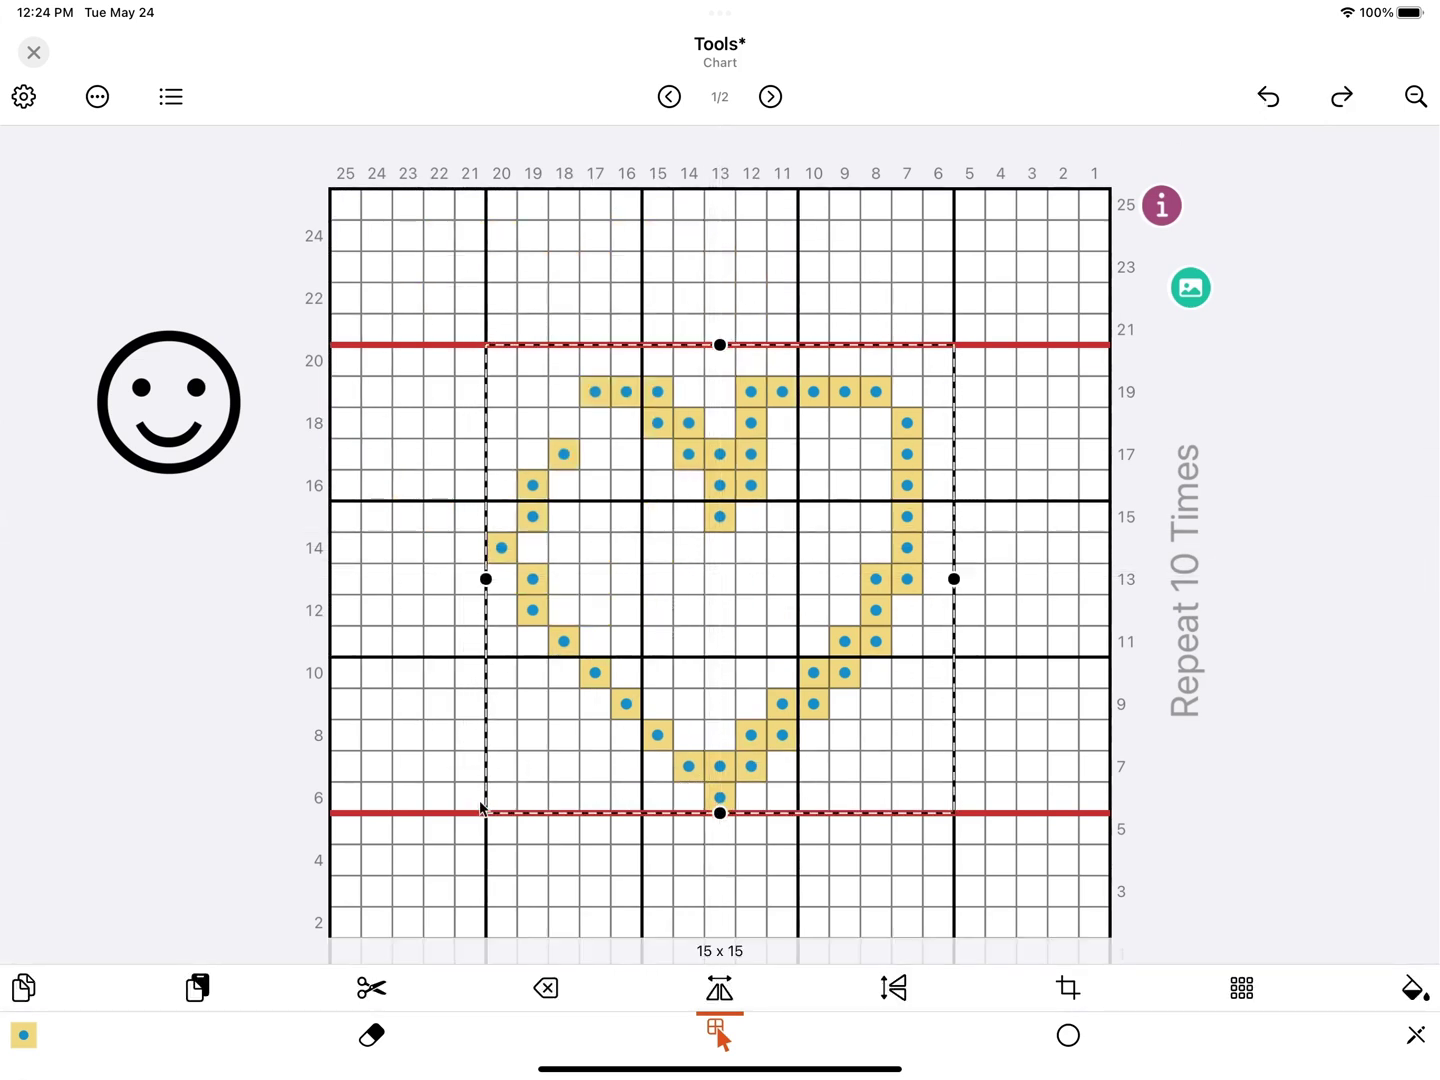
- Flip the selected heart horizontally
click(546, 994)
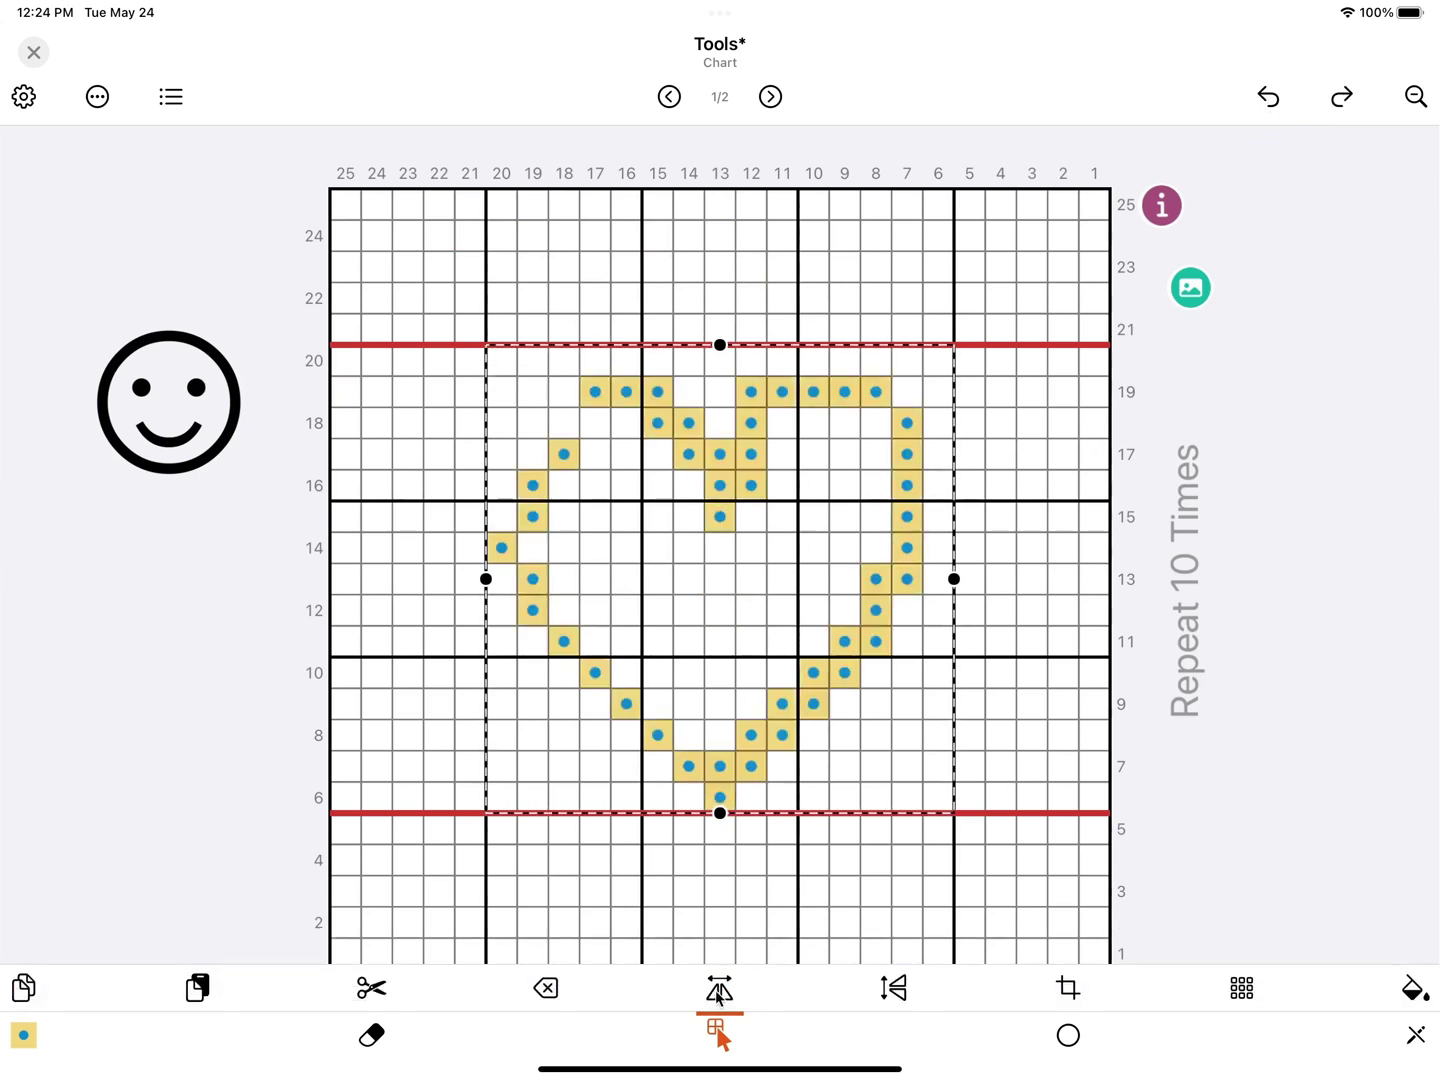
click(719, 990)
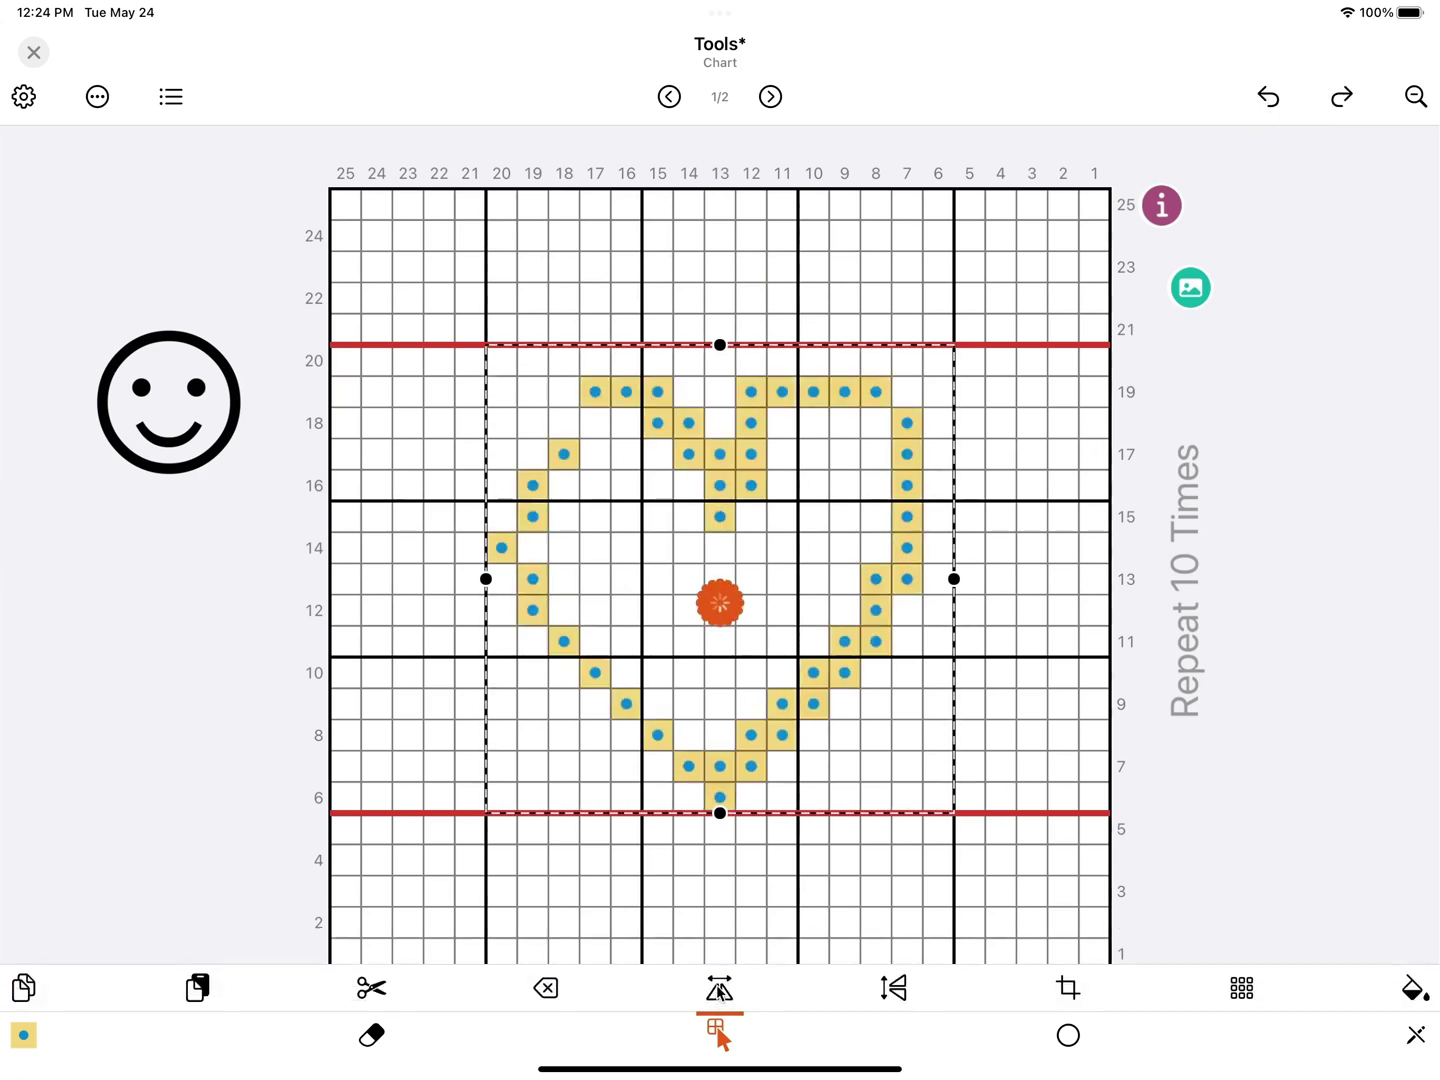
click(898, 990)
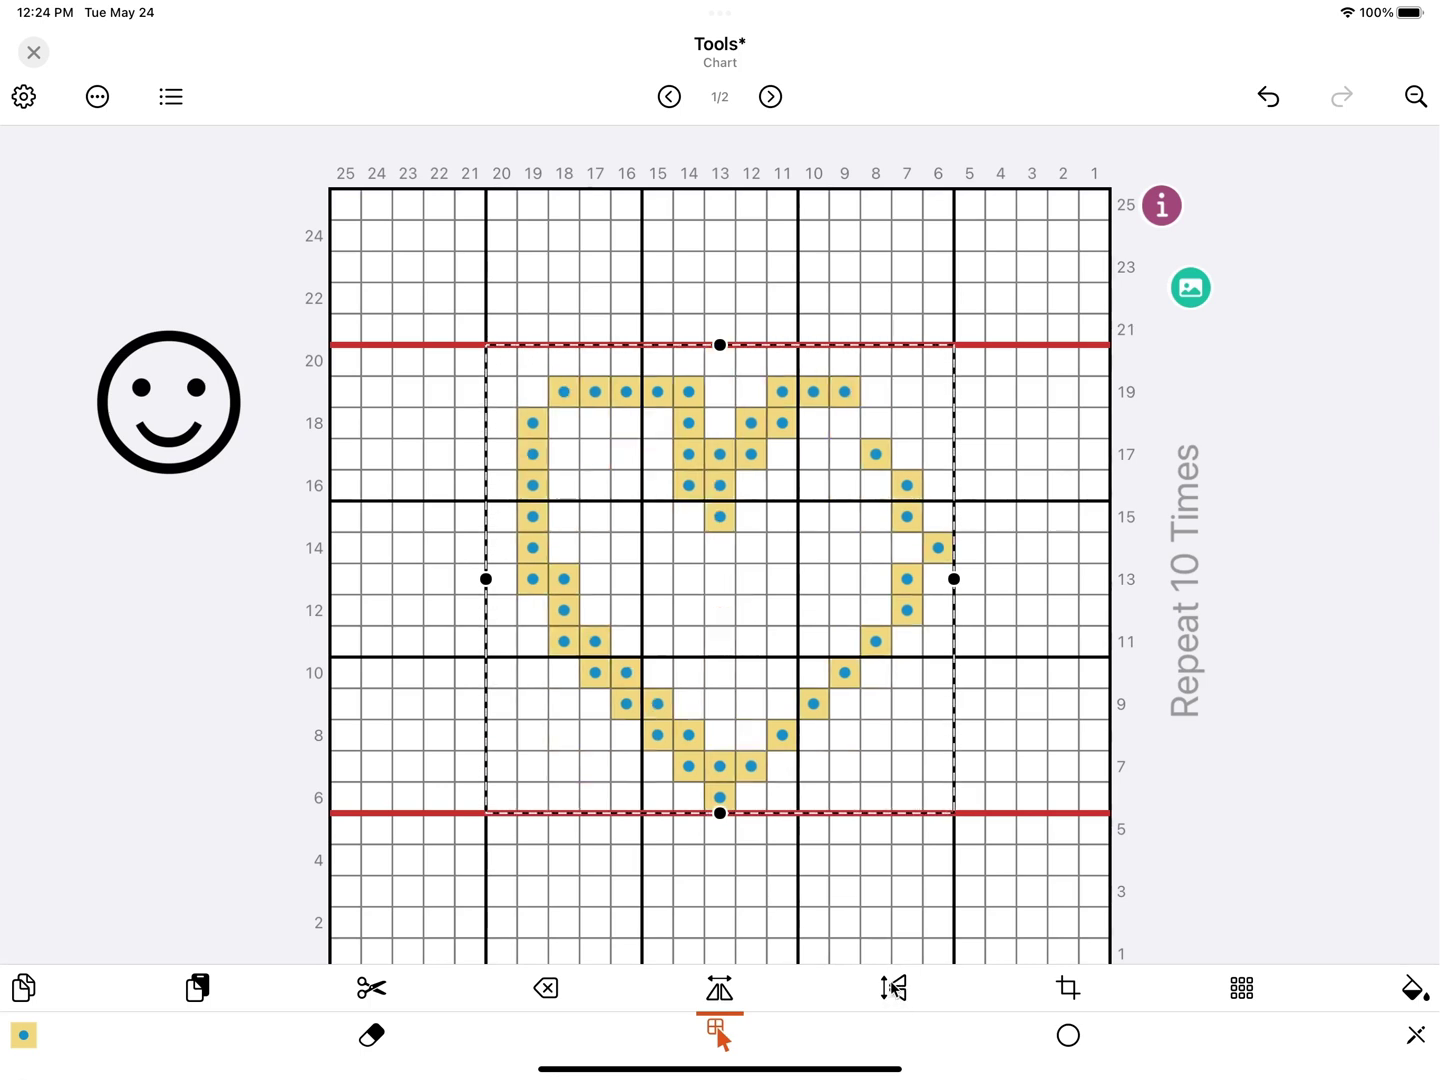
- Crop the chart to the 15 x 15 selection and undo the crop
click(1068, 988)
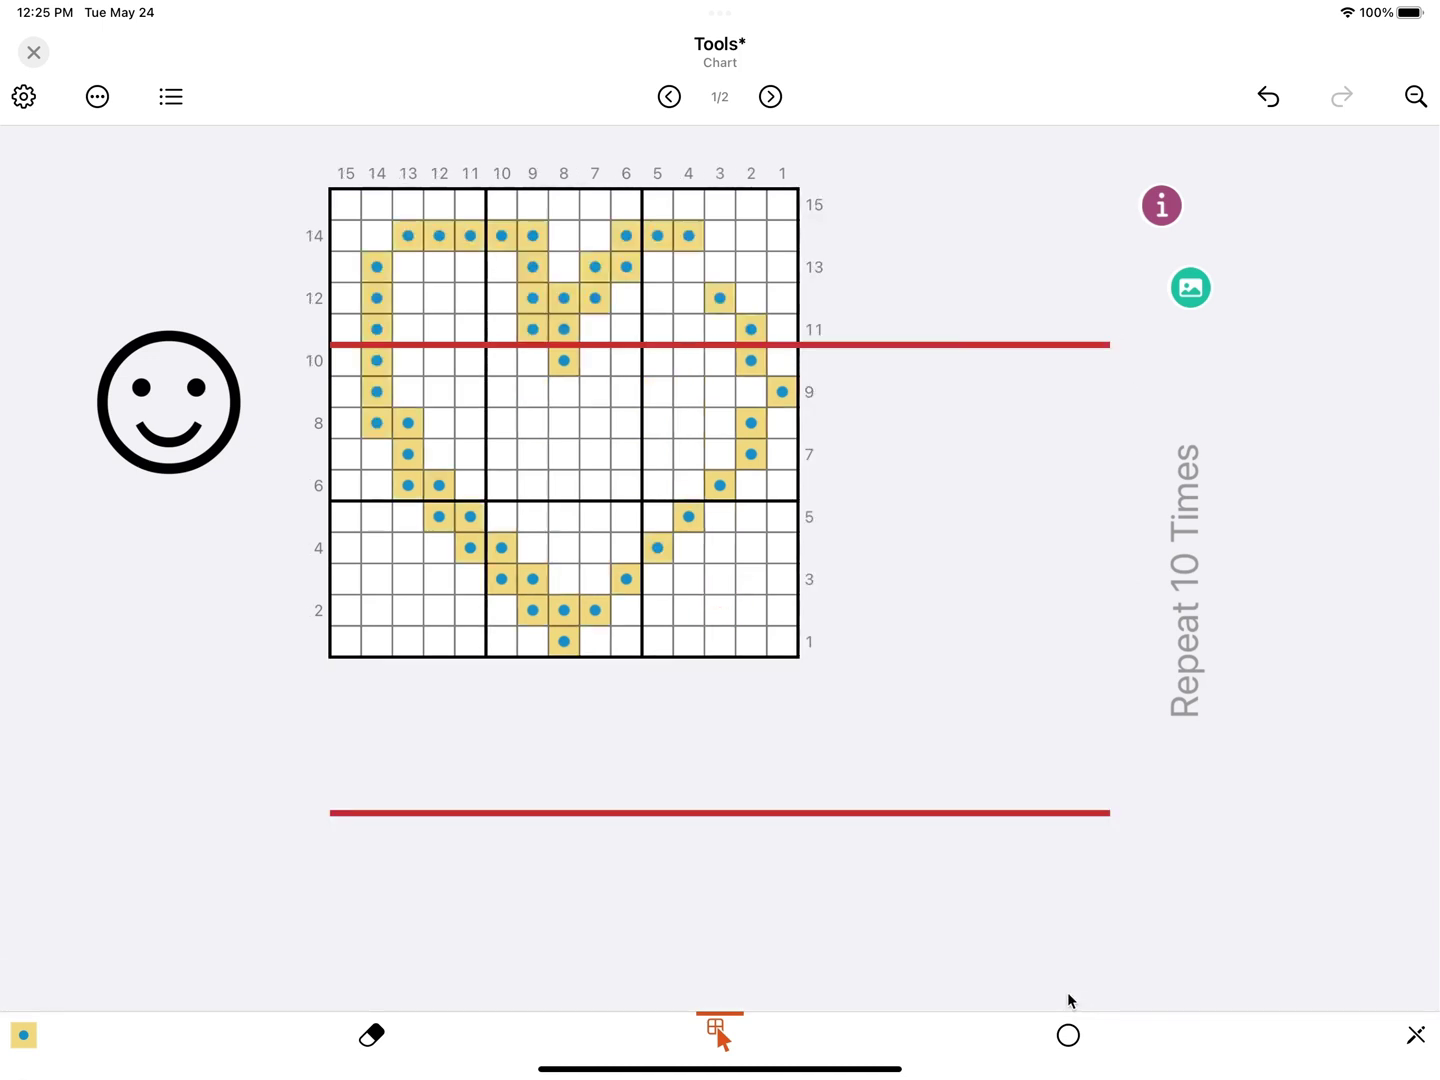
click(1268, 97)
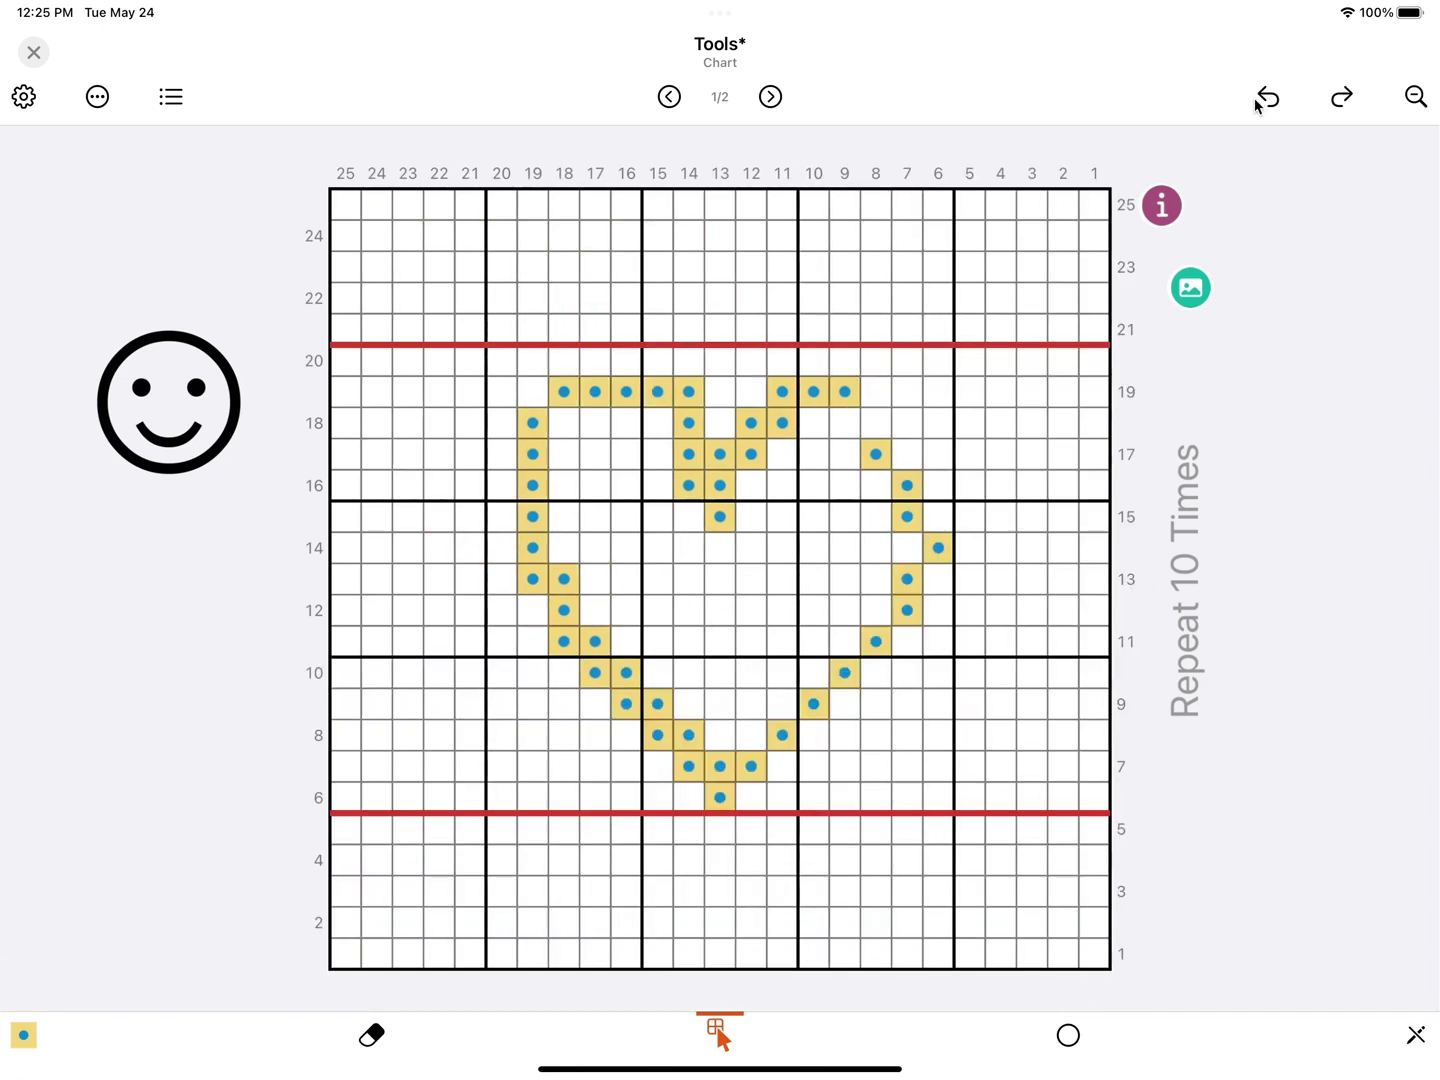
- Reselect the 15 x 15 area around the heart and add it to the Designs Library
drag(510, 370, 959, 815)
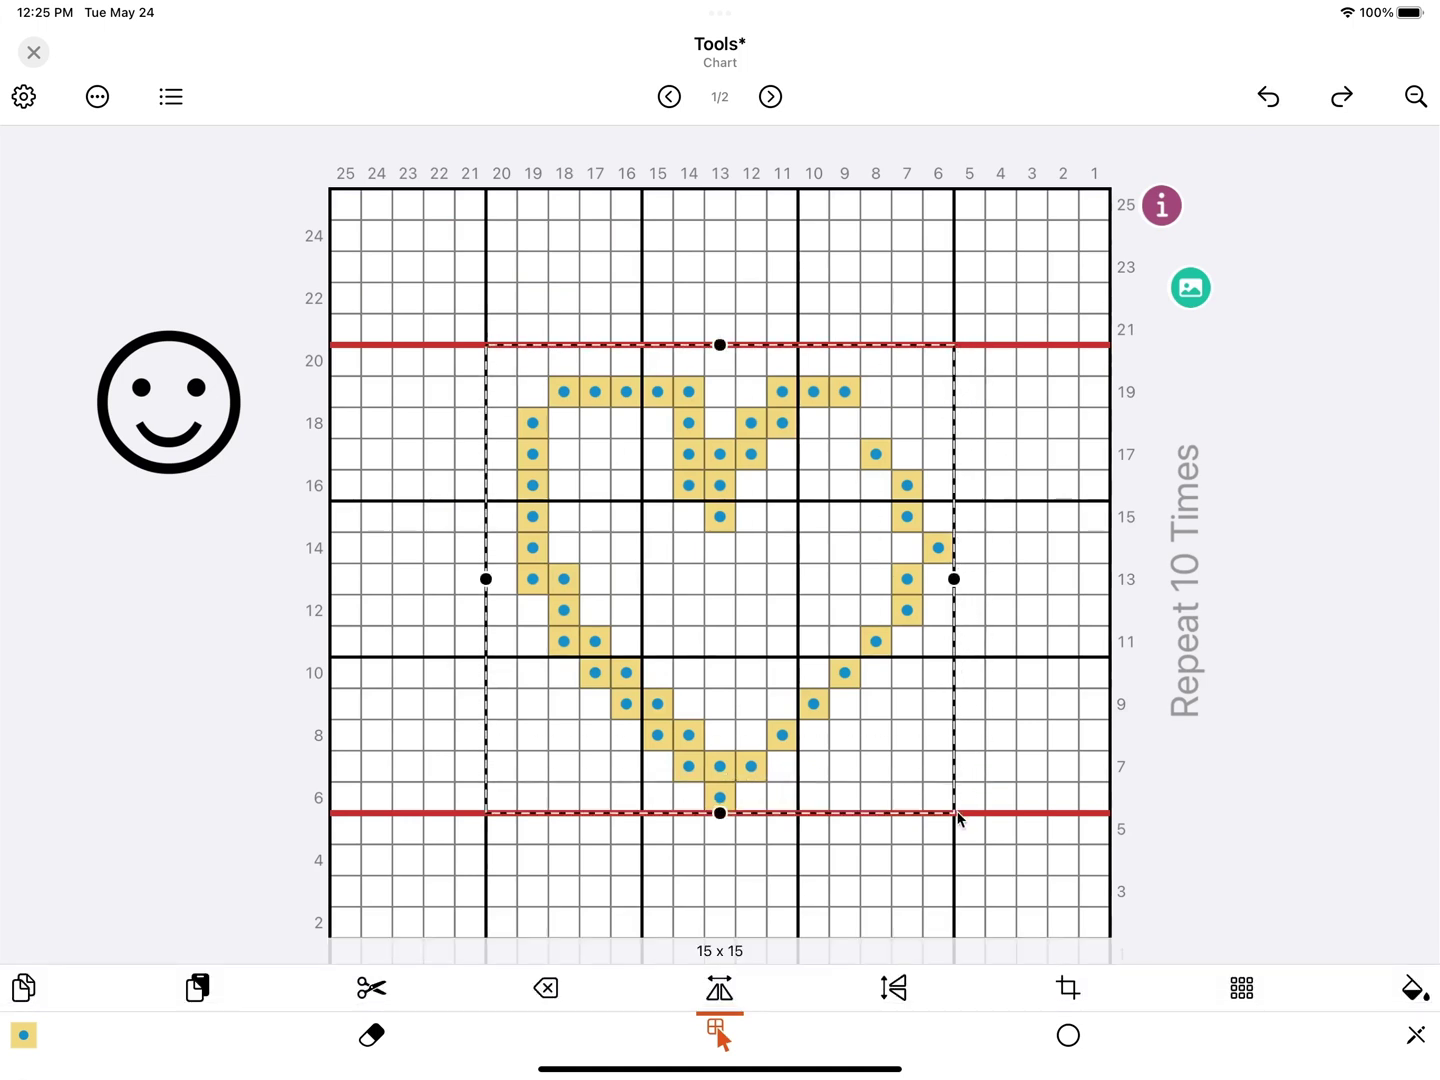
click(1243, 995)
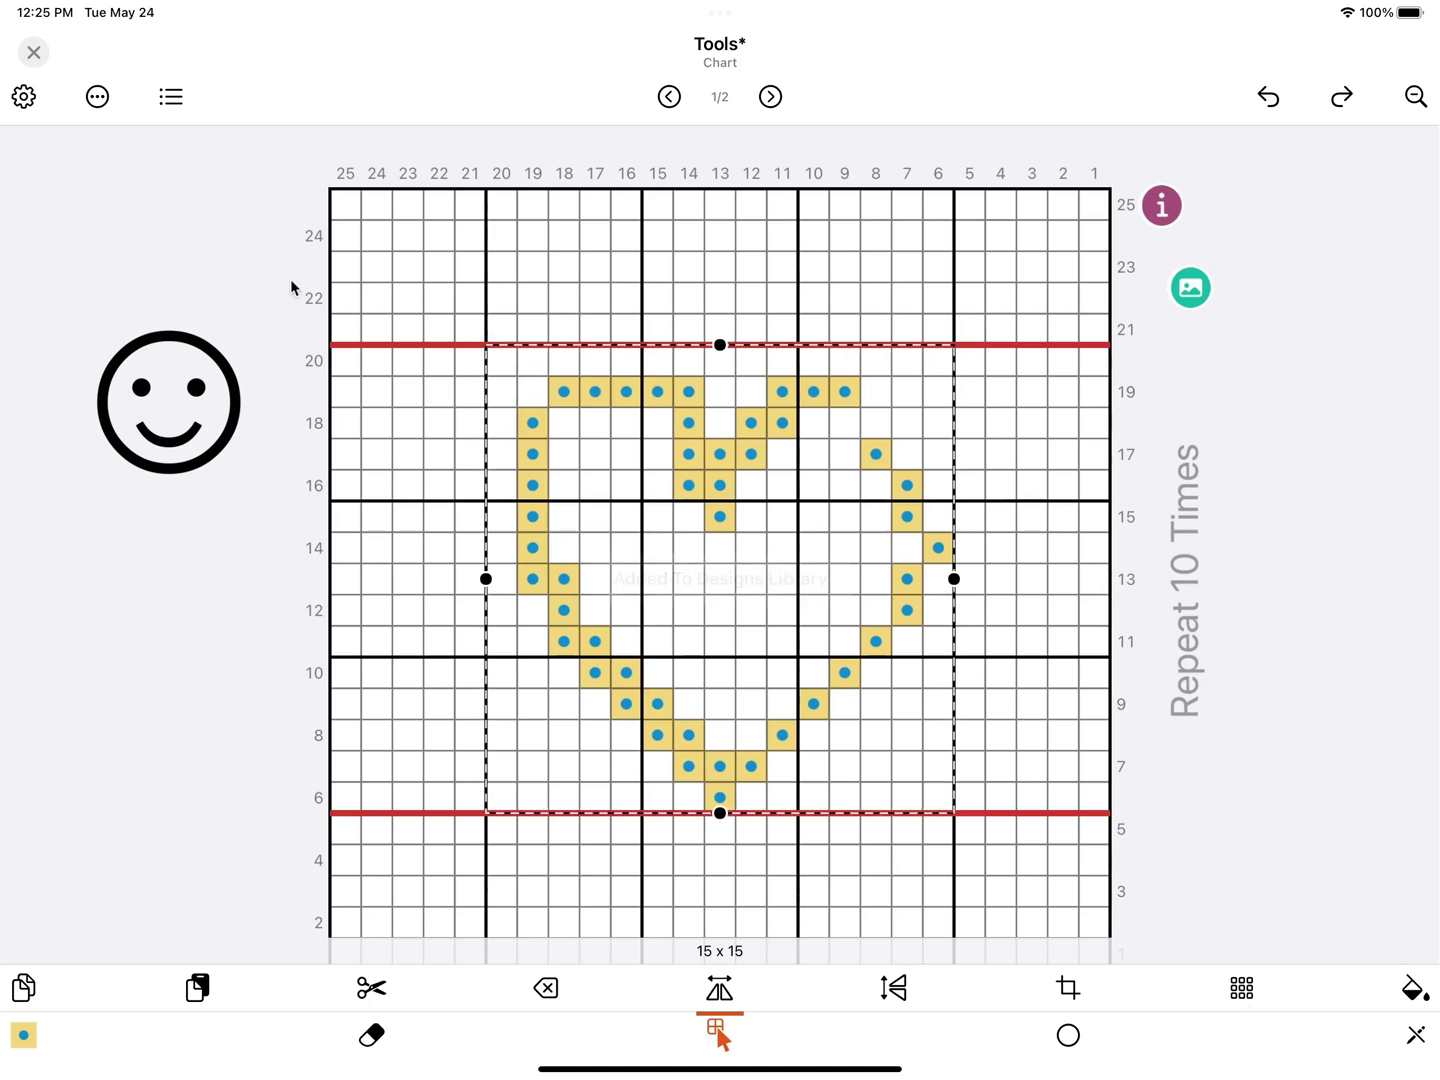
- Choose the bold letter A from the Designs Library and position the 7 x 7 selection over columns 25–19, rows 25–19
click(97, 96)
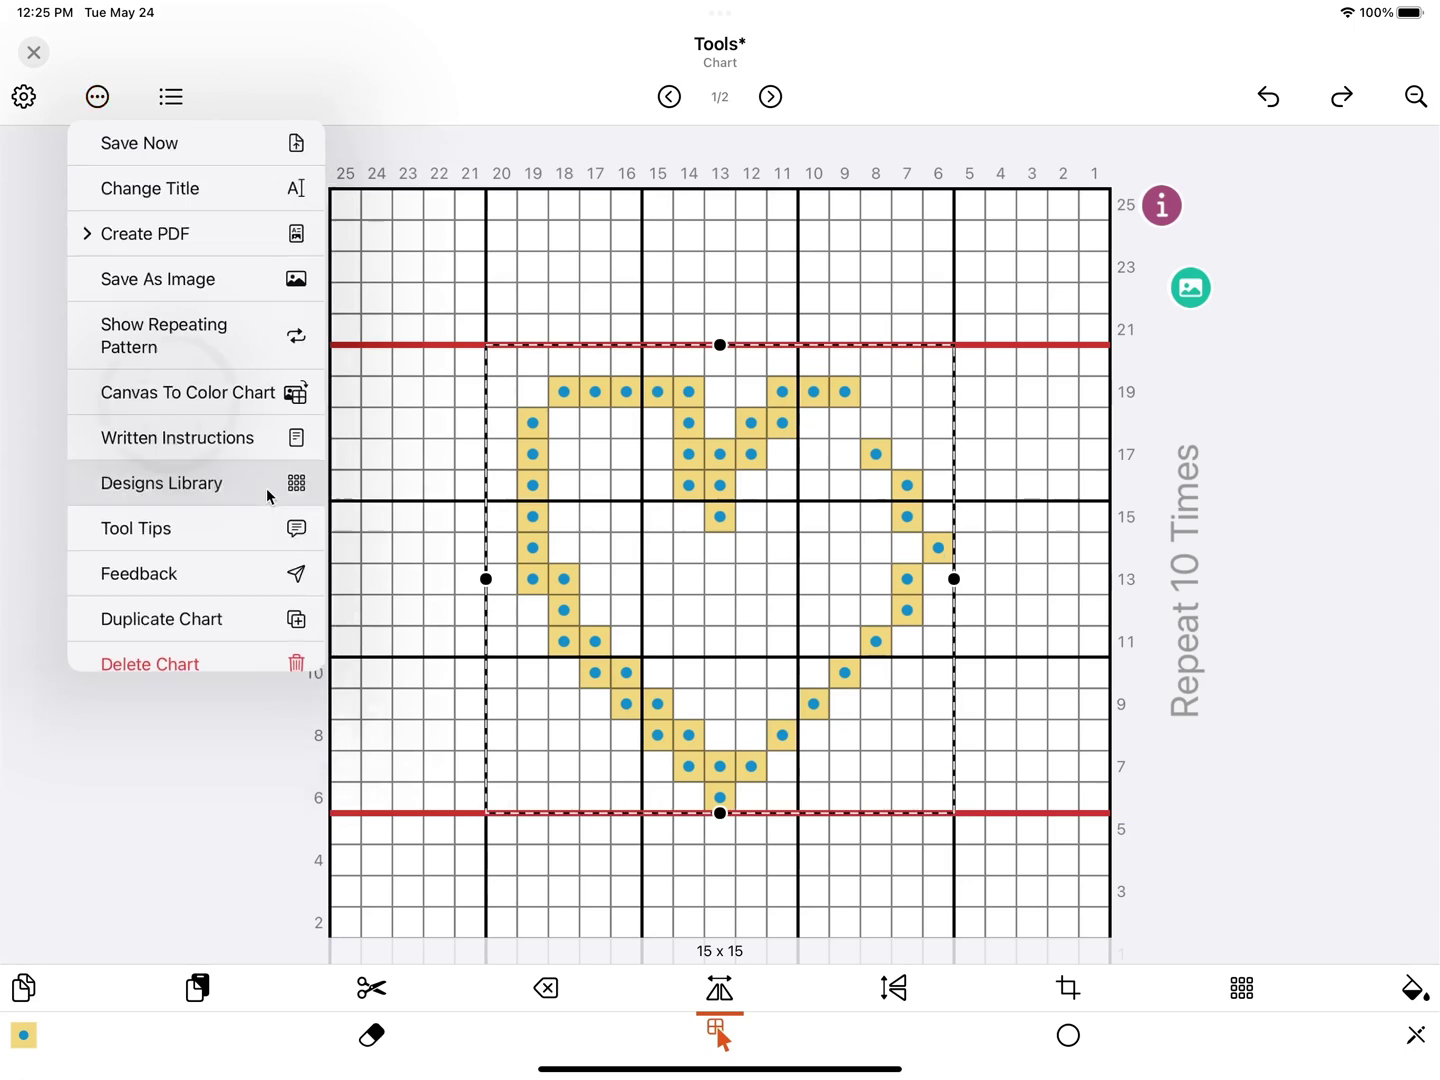
click(267, 499)
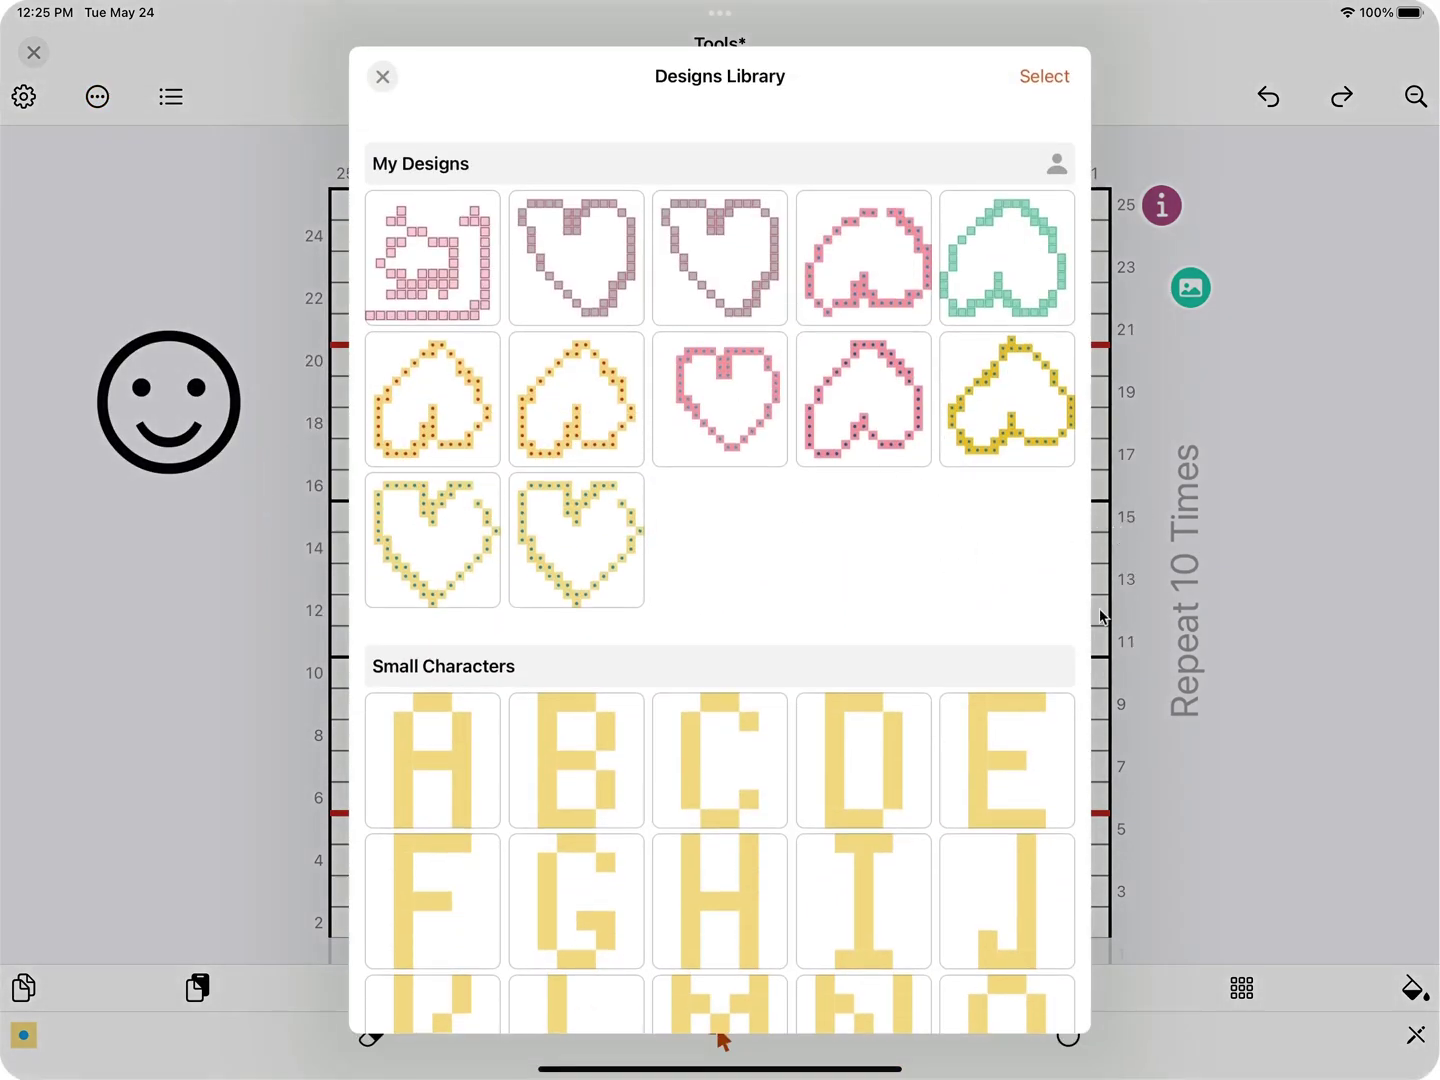
drag(845, 811, 883, 291)
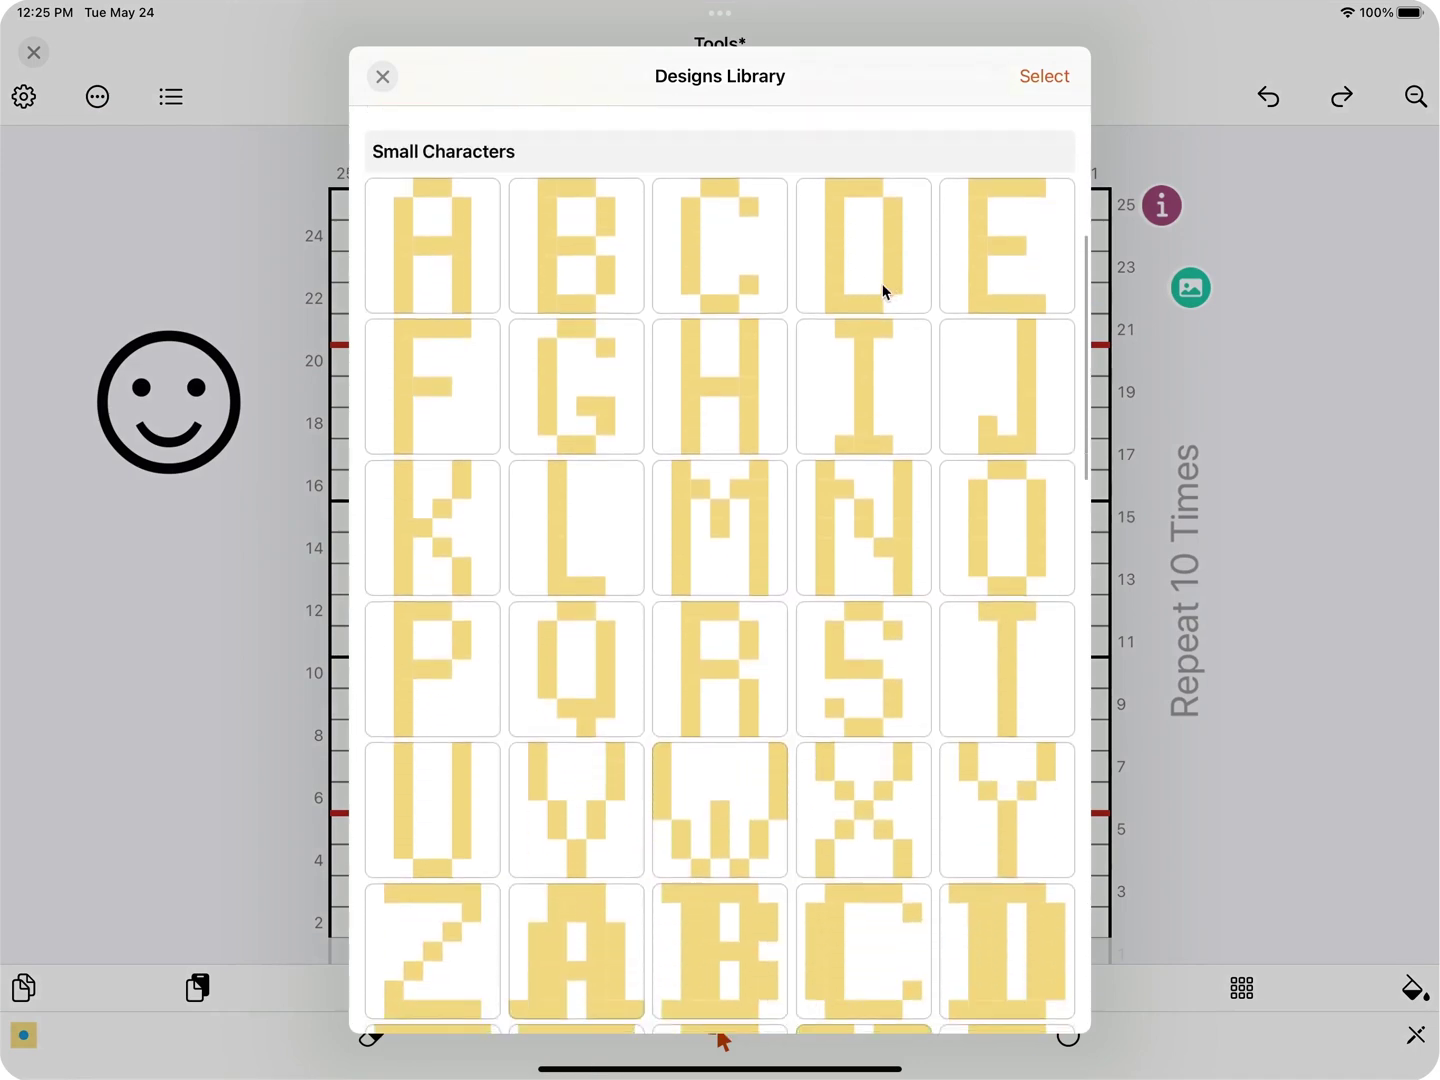
scroll(707, 686, down, 15)
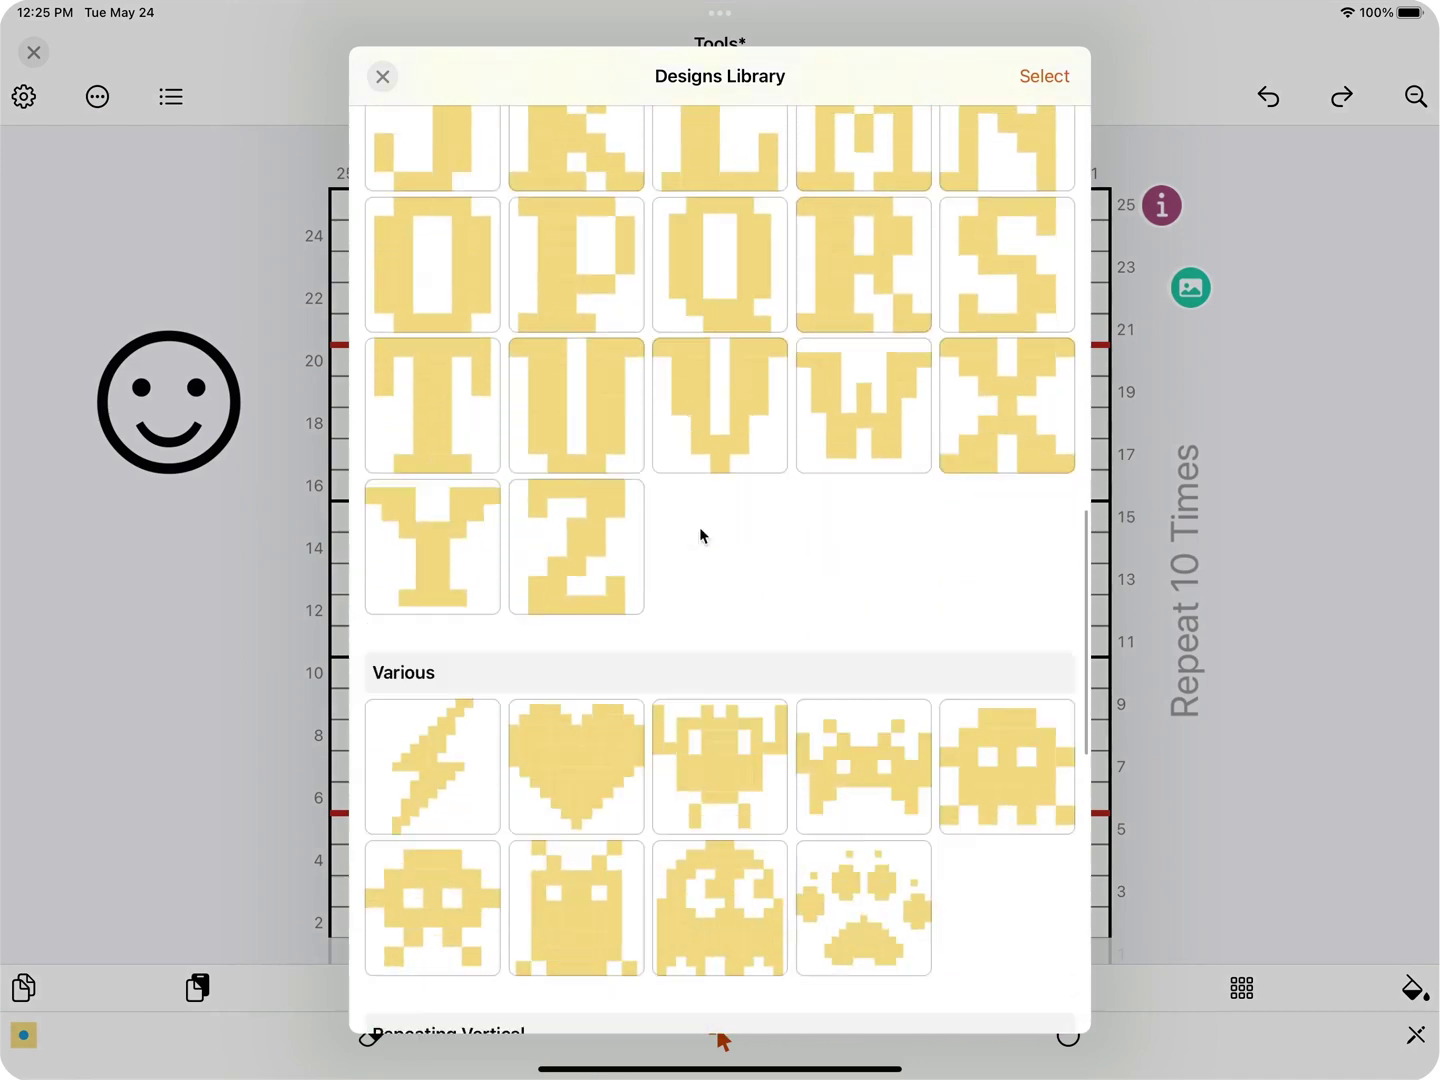
scroll(728, 621, up, 15)
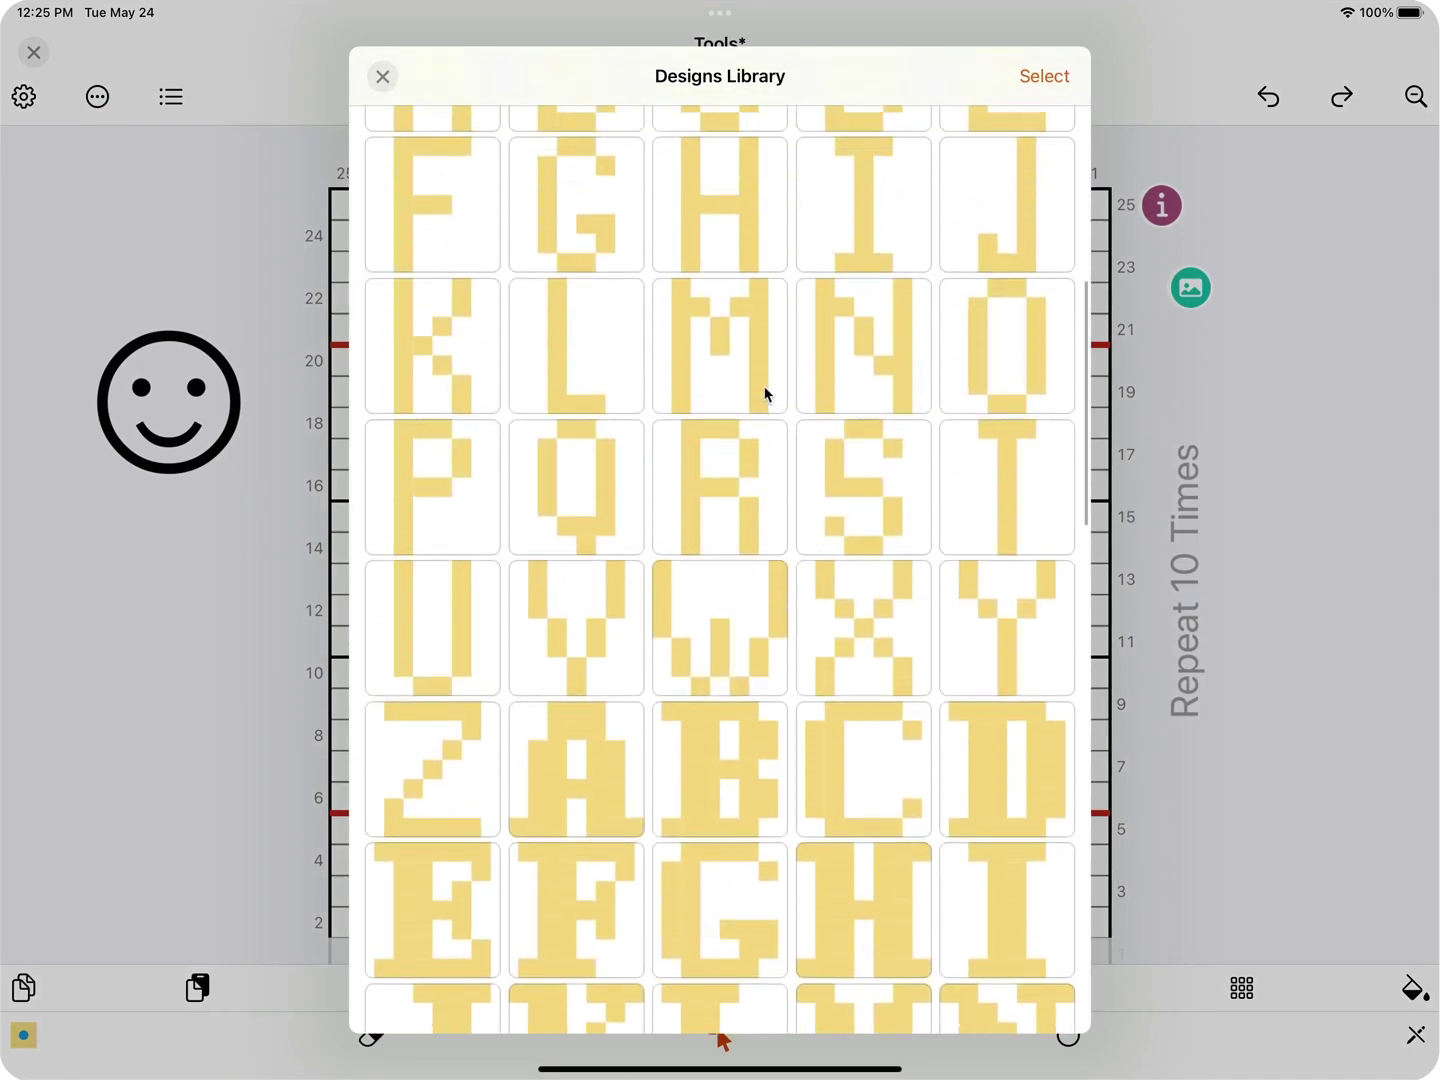
click(580, 765)
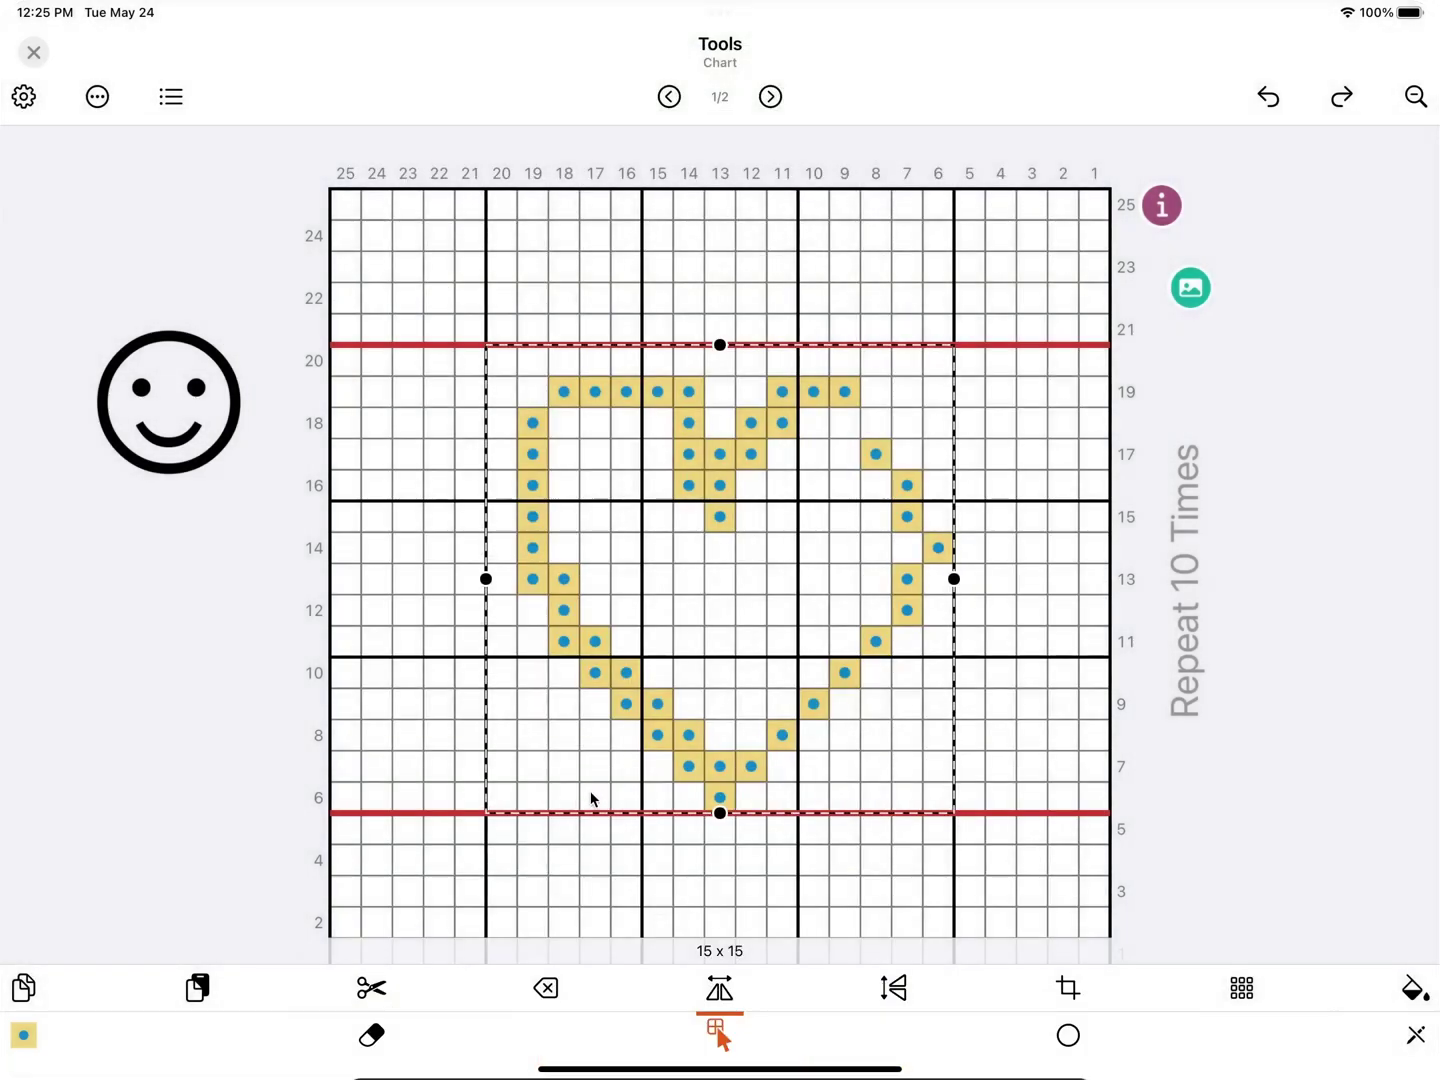
drag(694, 610, 411, 334)
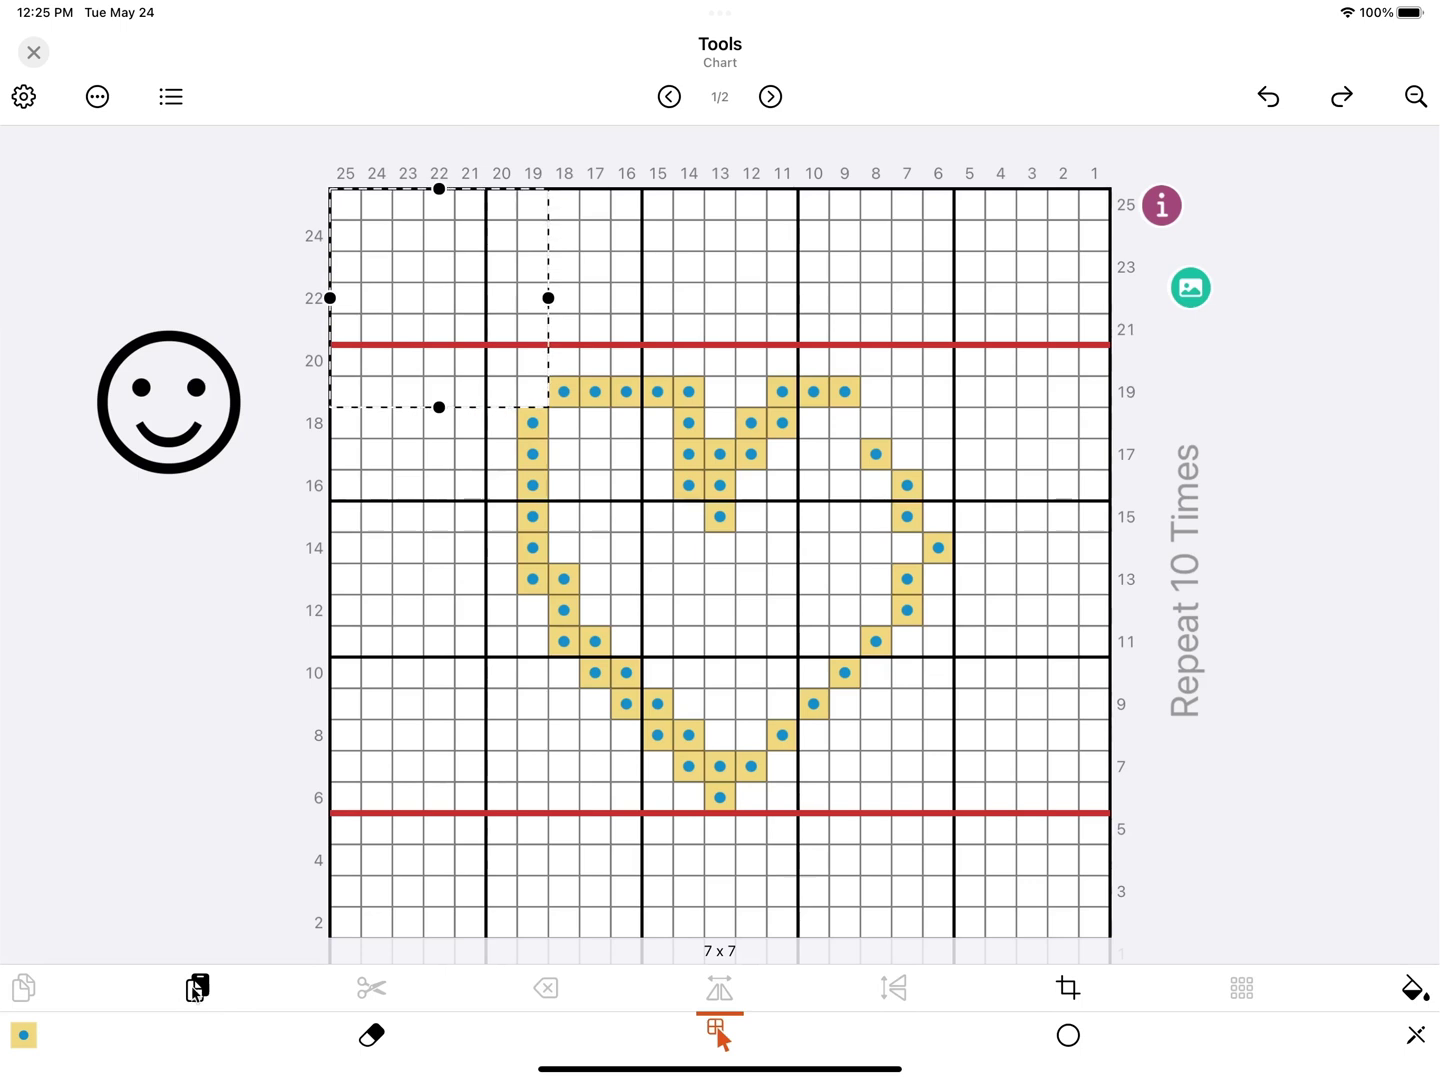
- Paste the letter A into the 7 x 7 selection and undo the paste
click(200, 992)
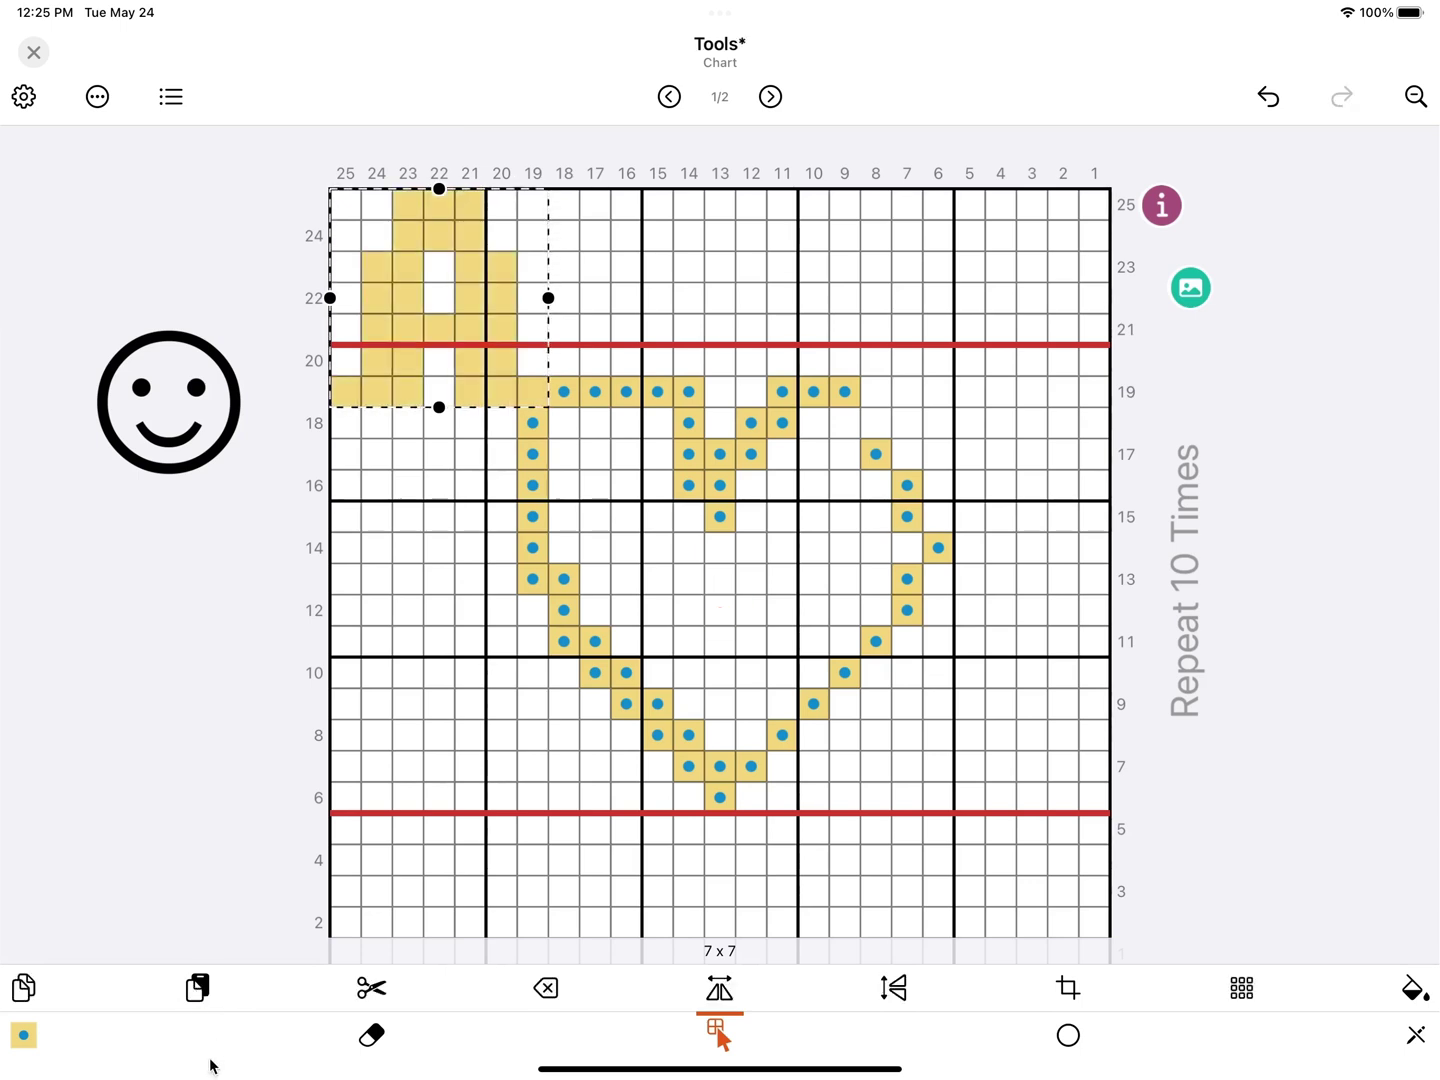
click(1267, 96)
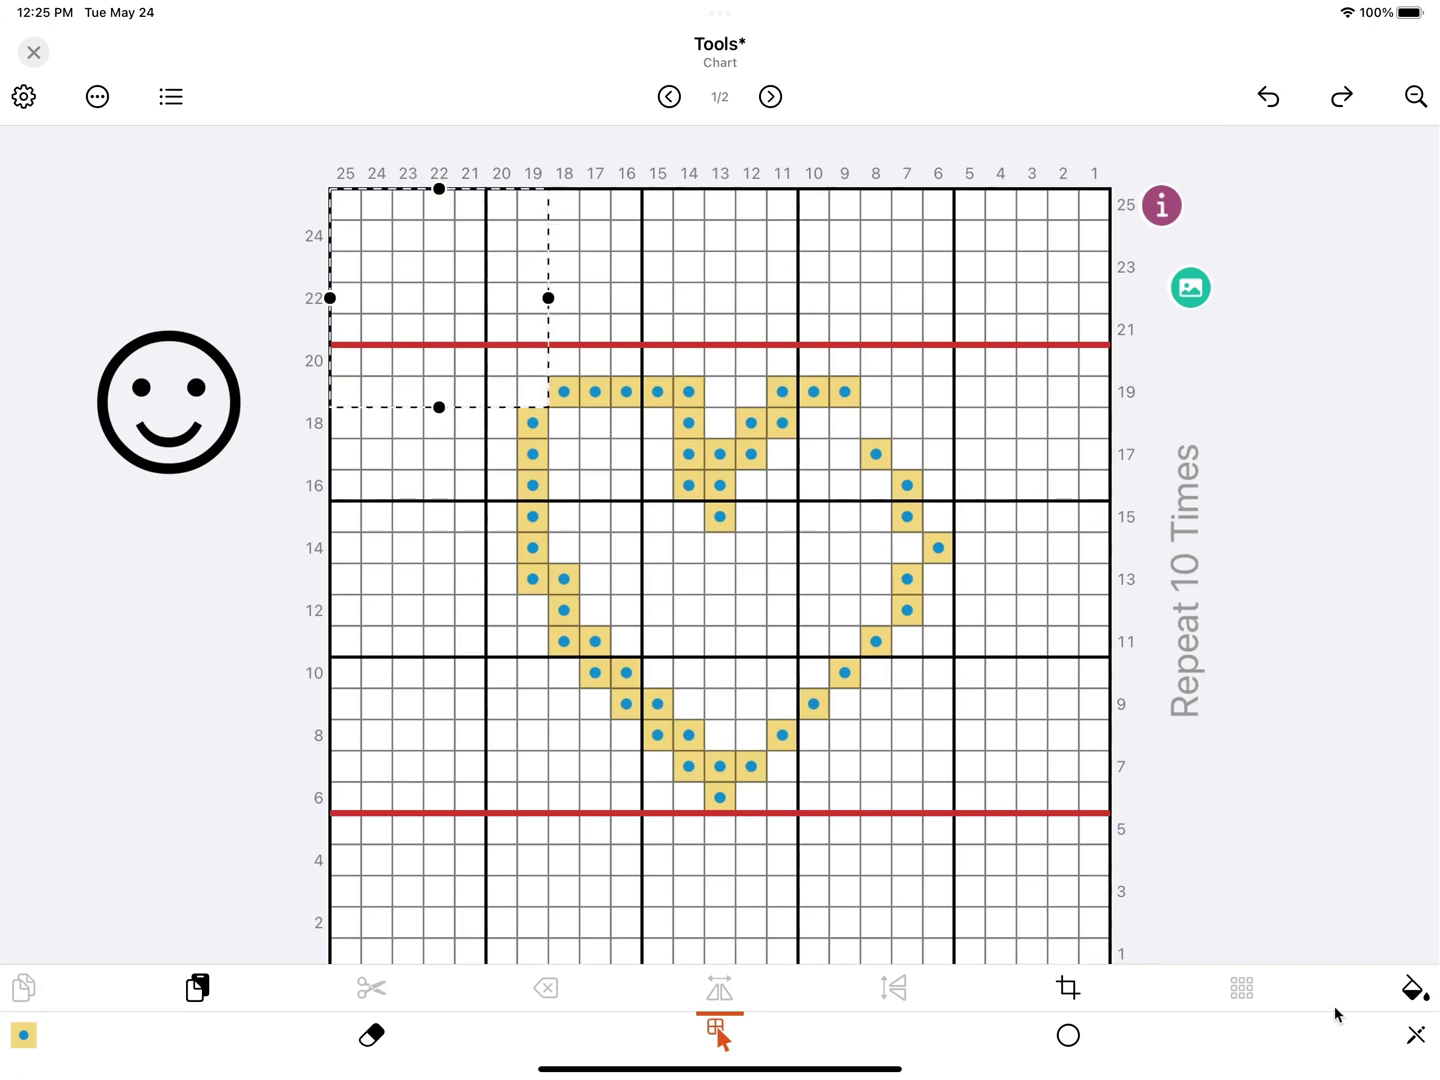
- Fill the 7 x 7 selection with the blue dot stitch on light yellow
click(1405, 994)
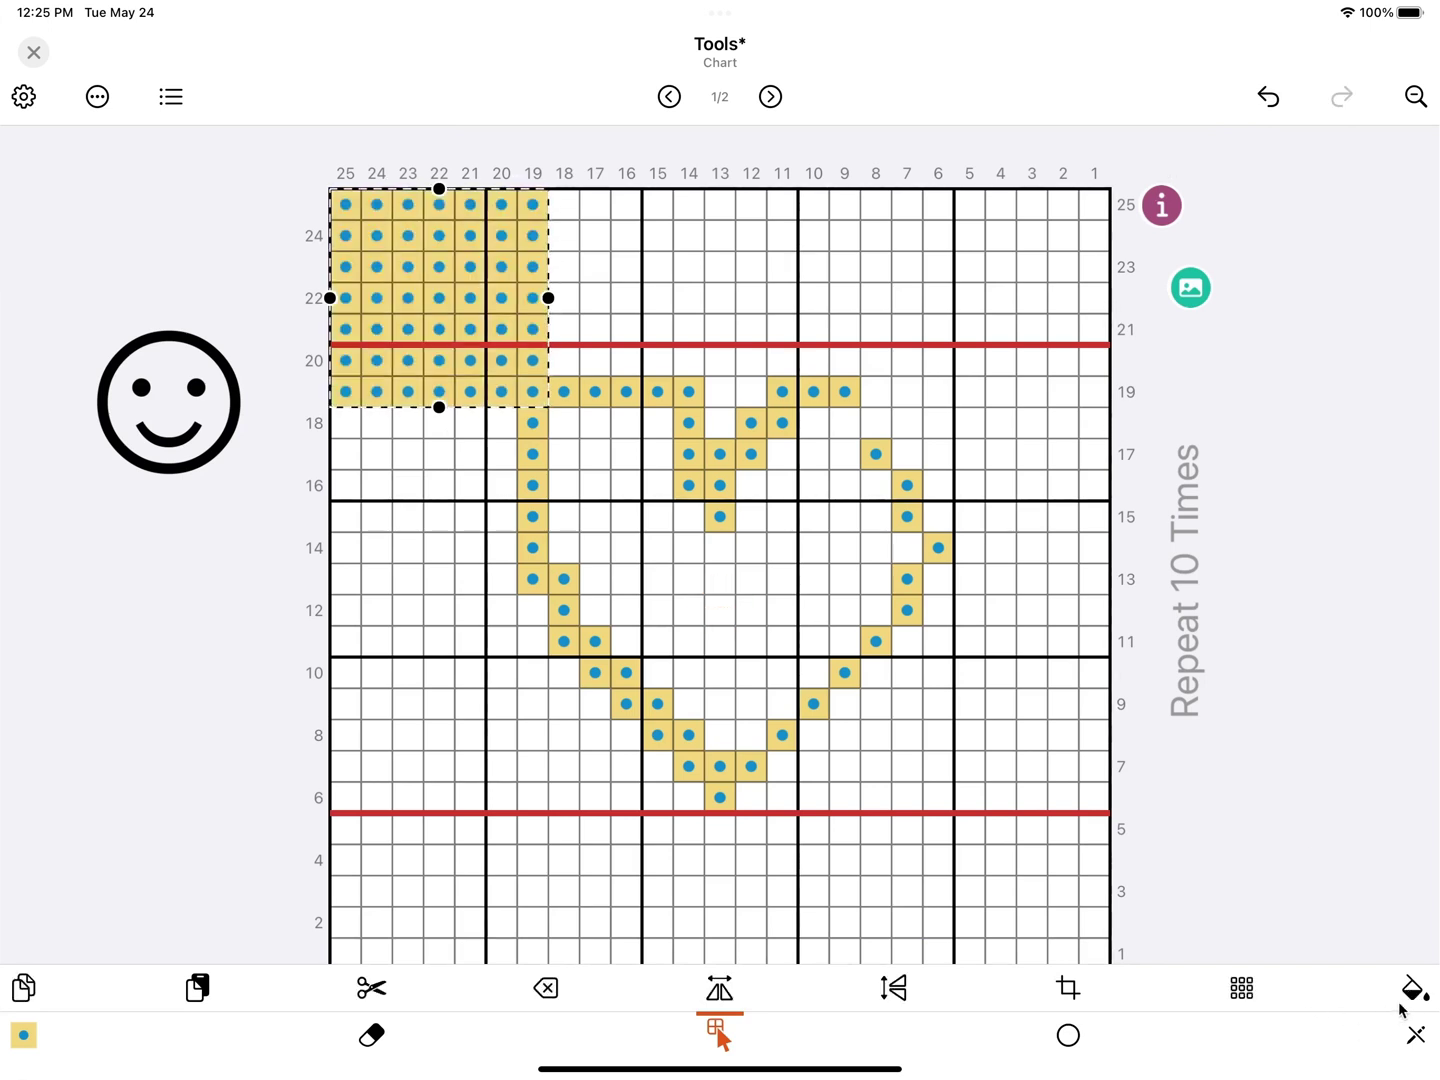
- Duplicate the red line between rows 20 and 21 as an object and lengthen the copy slightly
click(1260, 918)
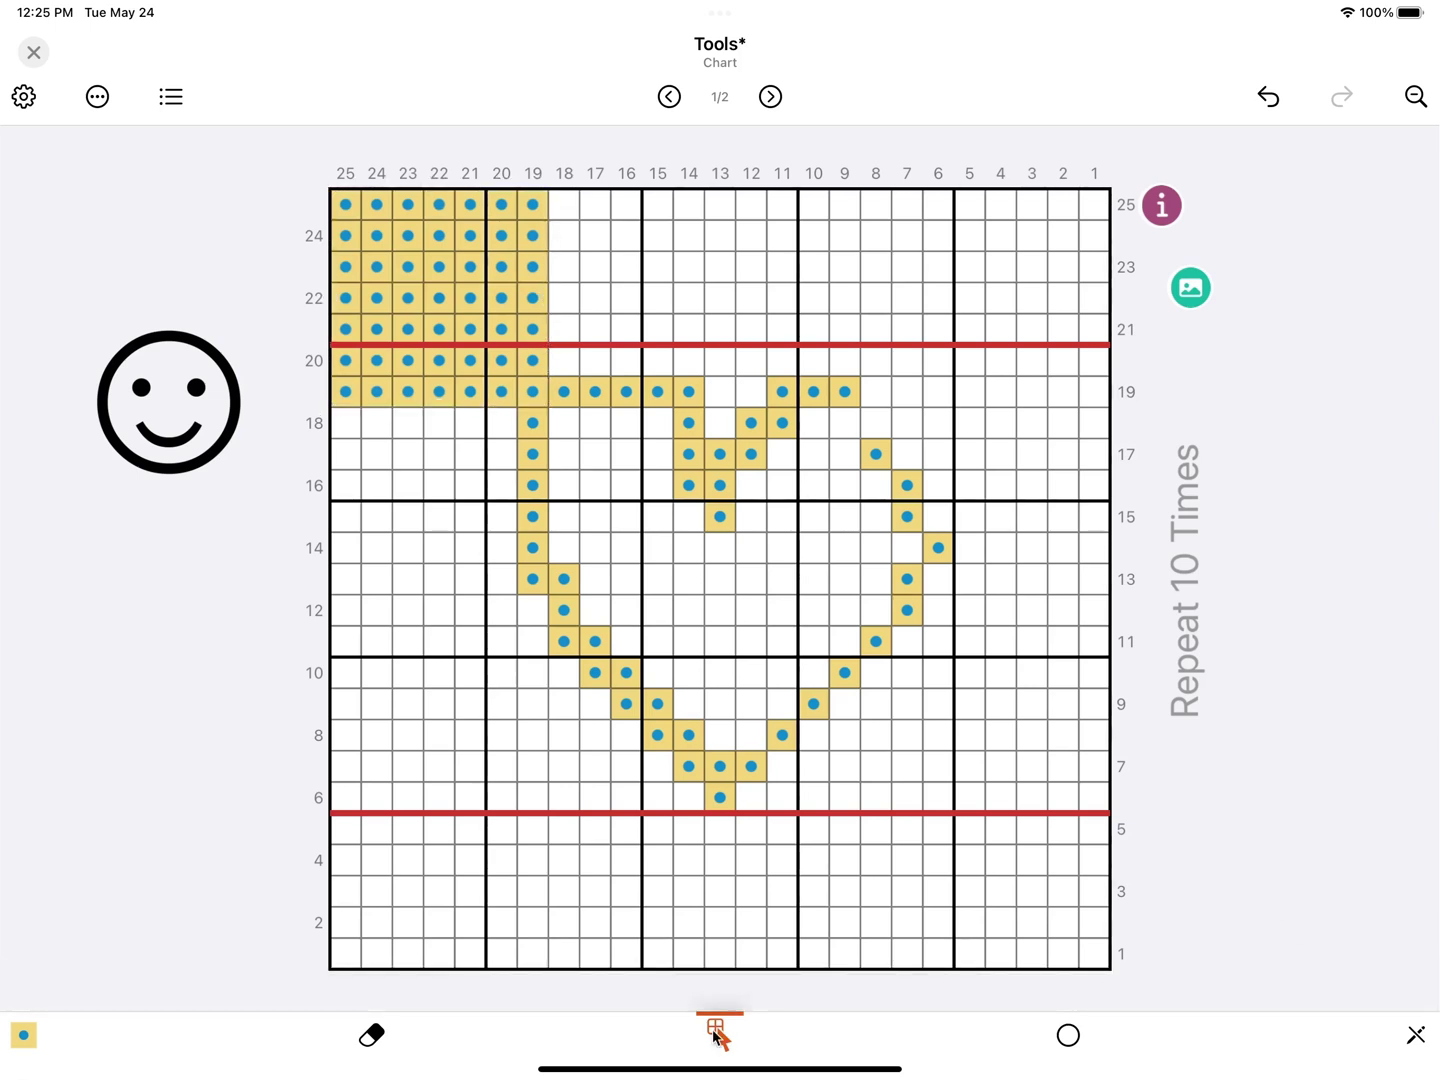
click(715, 1038)
click(717, 985)
click(694, 345)
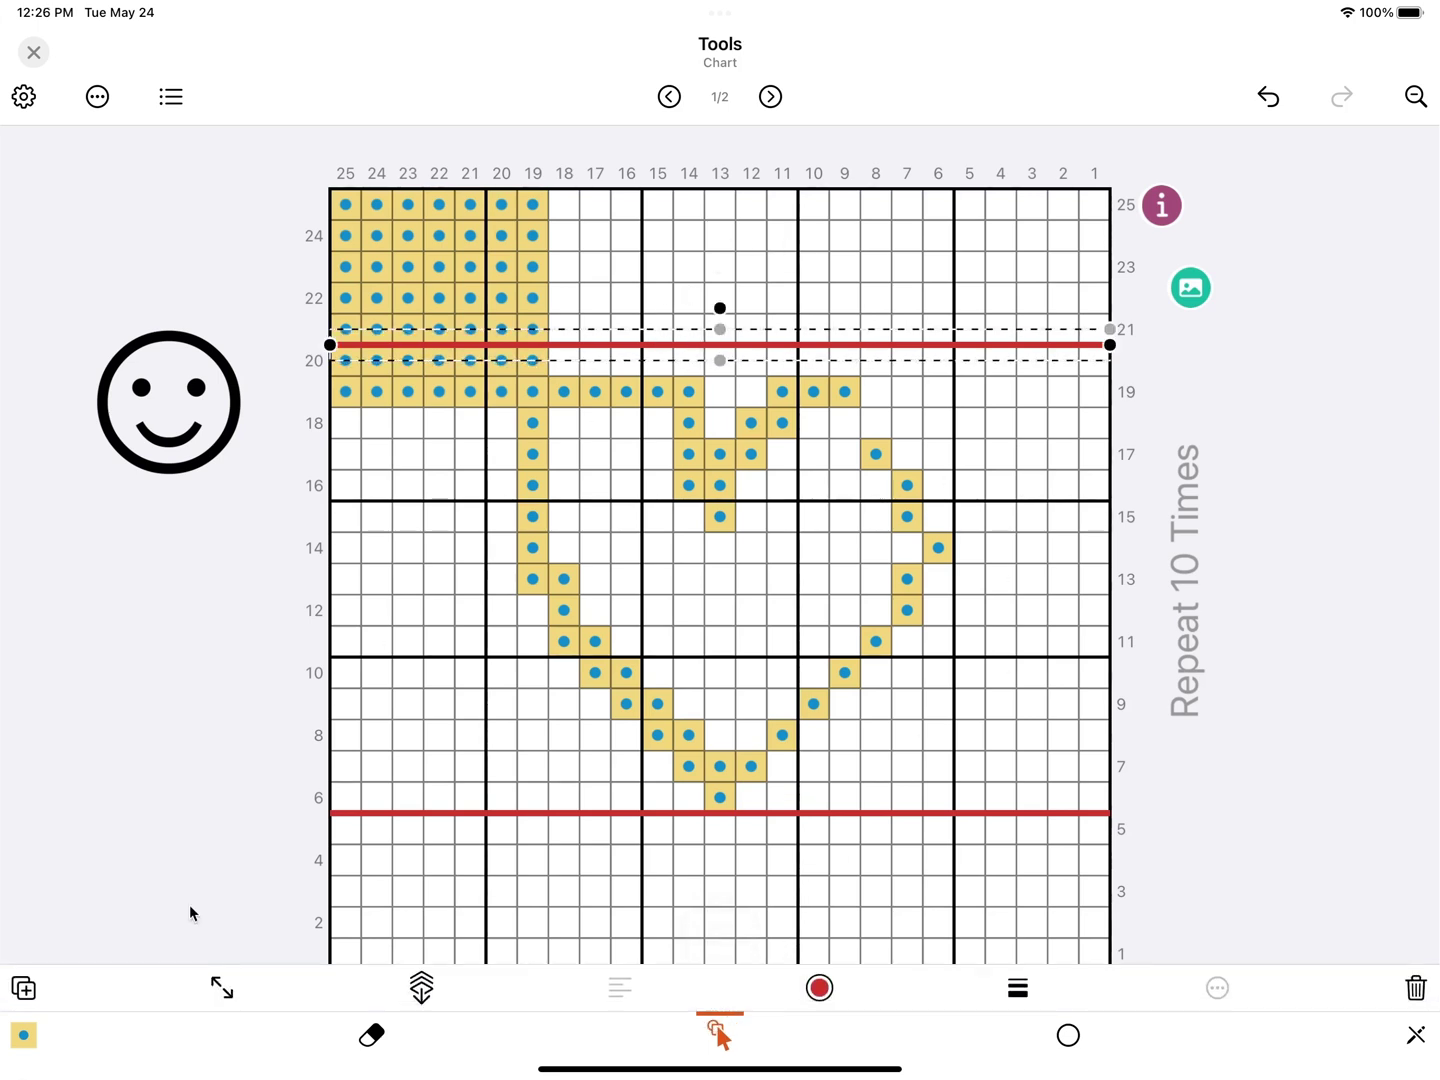
click(24, 989)
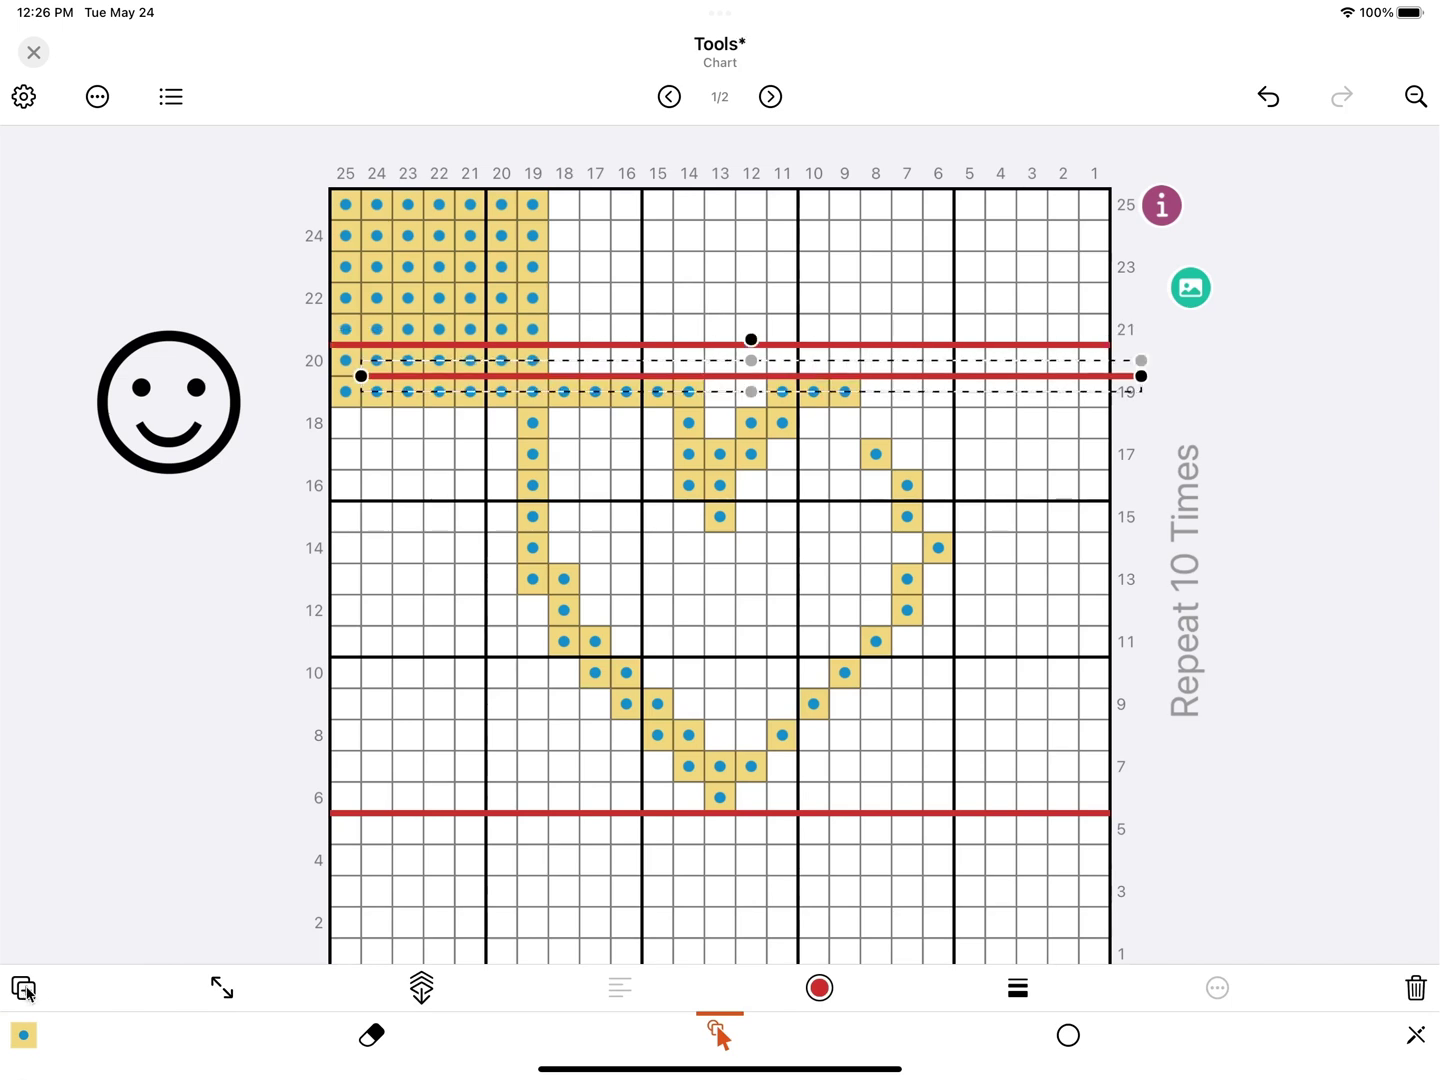
click(221, 988)
mouse_move(198, 922)
mouse_down()
mouse_move(236, 919)
mouse_move(206, 920)
mouse_up()
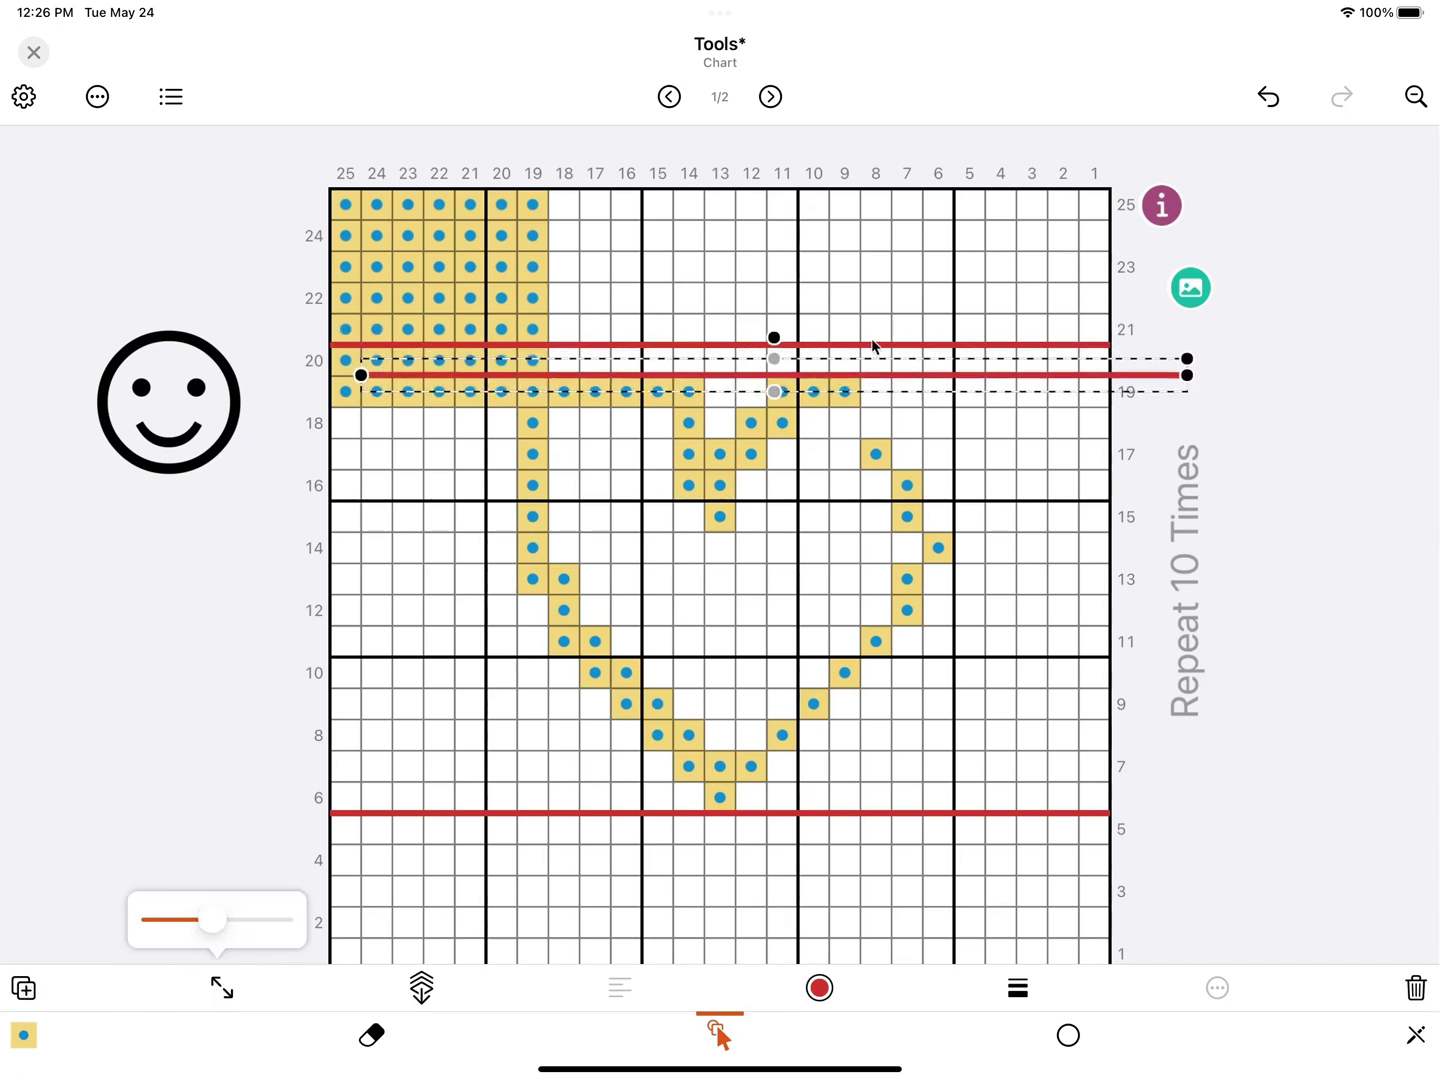
- Rotate the duplicated red line to vertical and move it outside the chart, across the smiley face
drag(844, 386, 687, 584)
drag(645, 519, 581, 566)
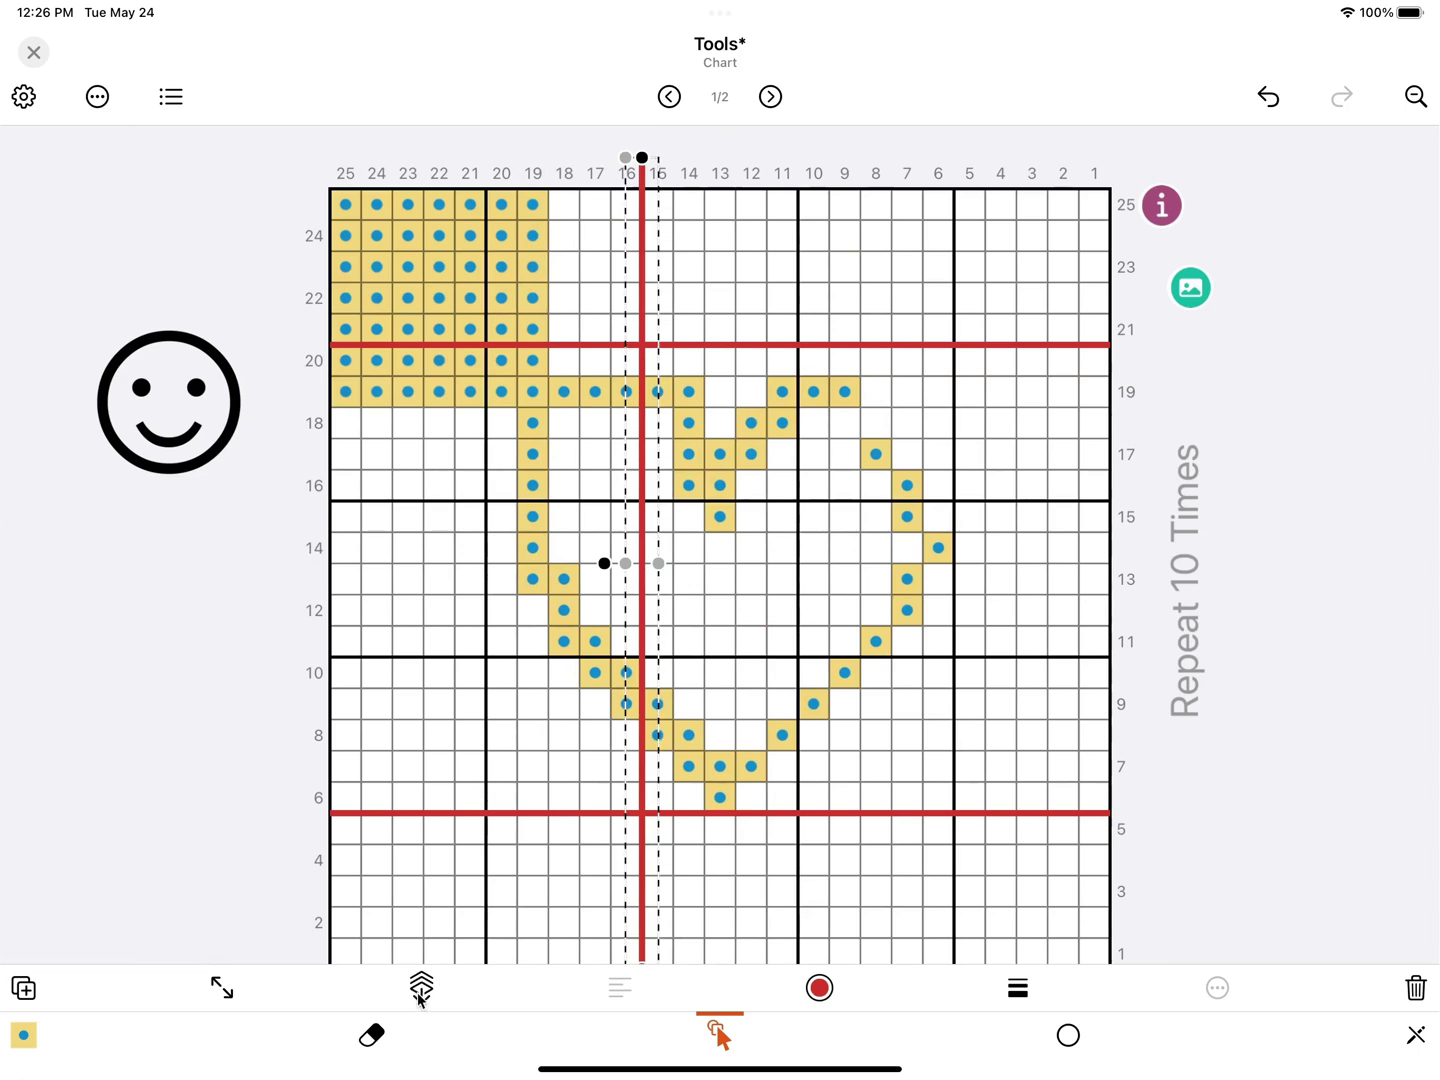
drag(656, 735, 229, 734)
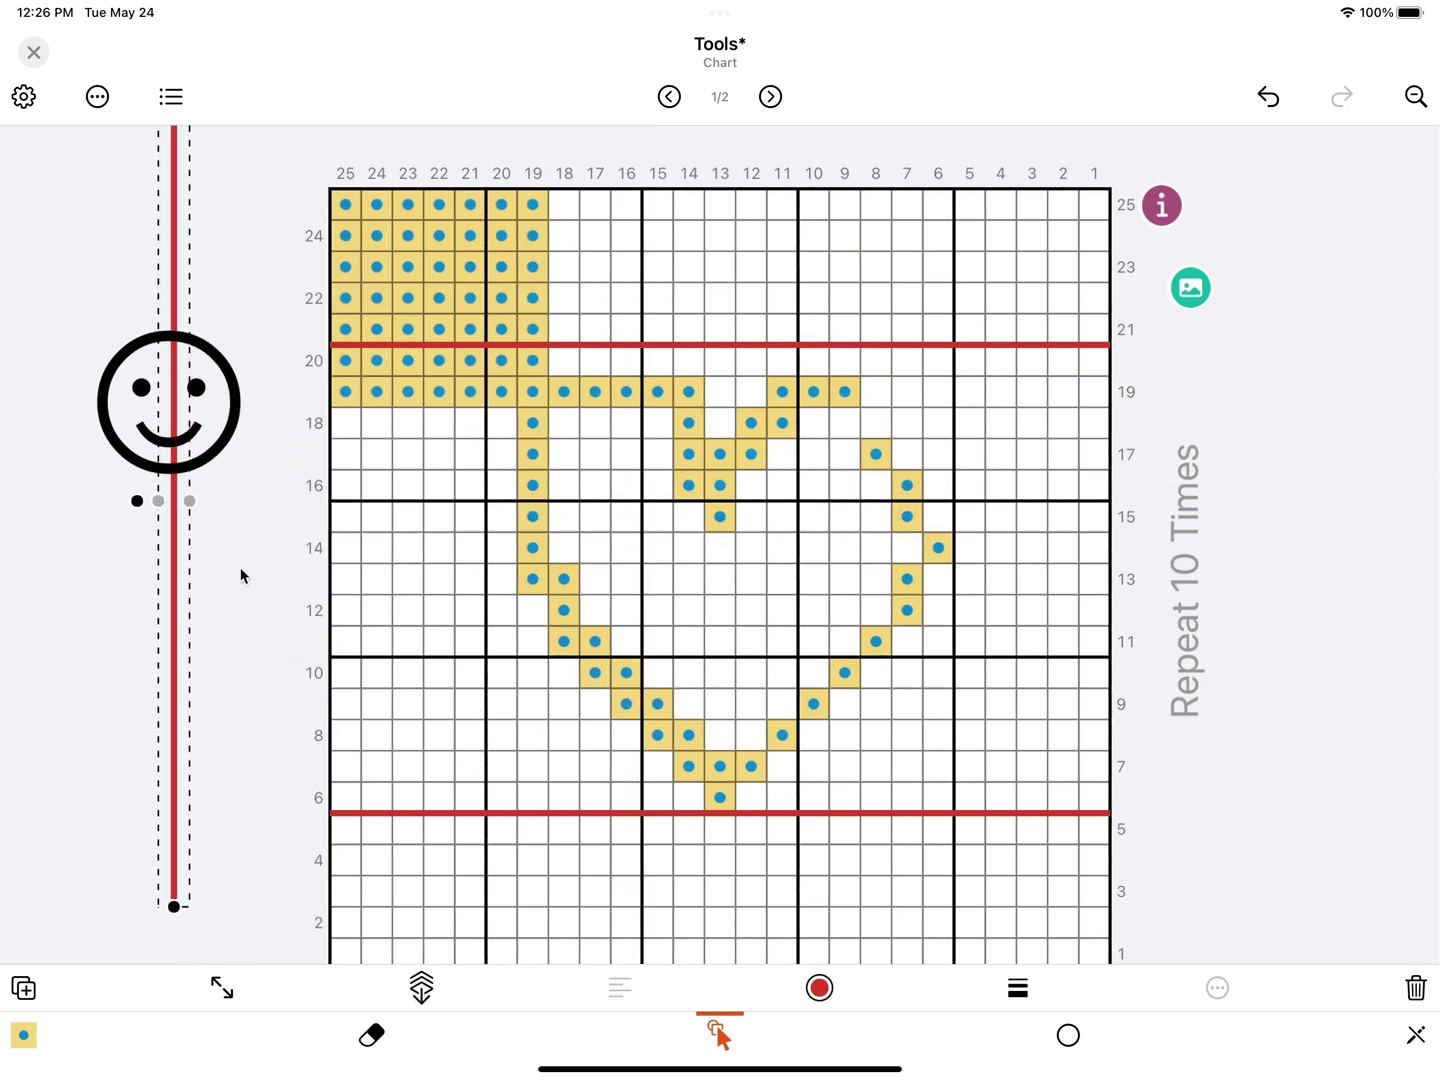
- Recolour the vertical line blue and set its thickness to the maximum, leaving it deselected
click(820, 989)
click(812, 921)
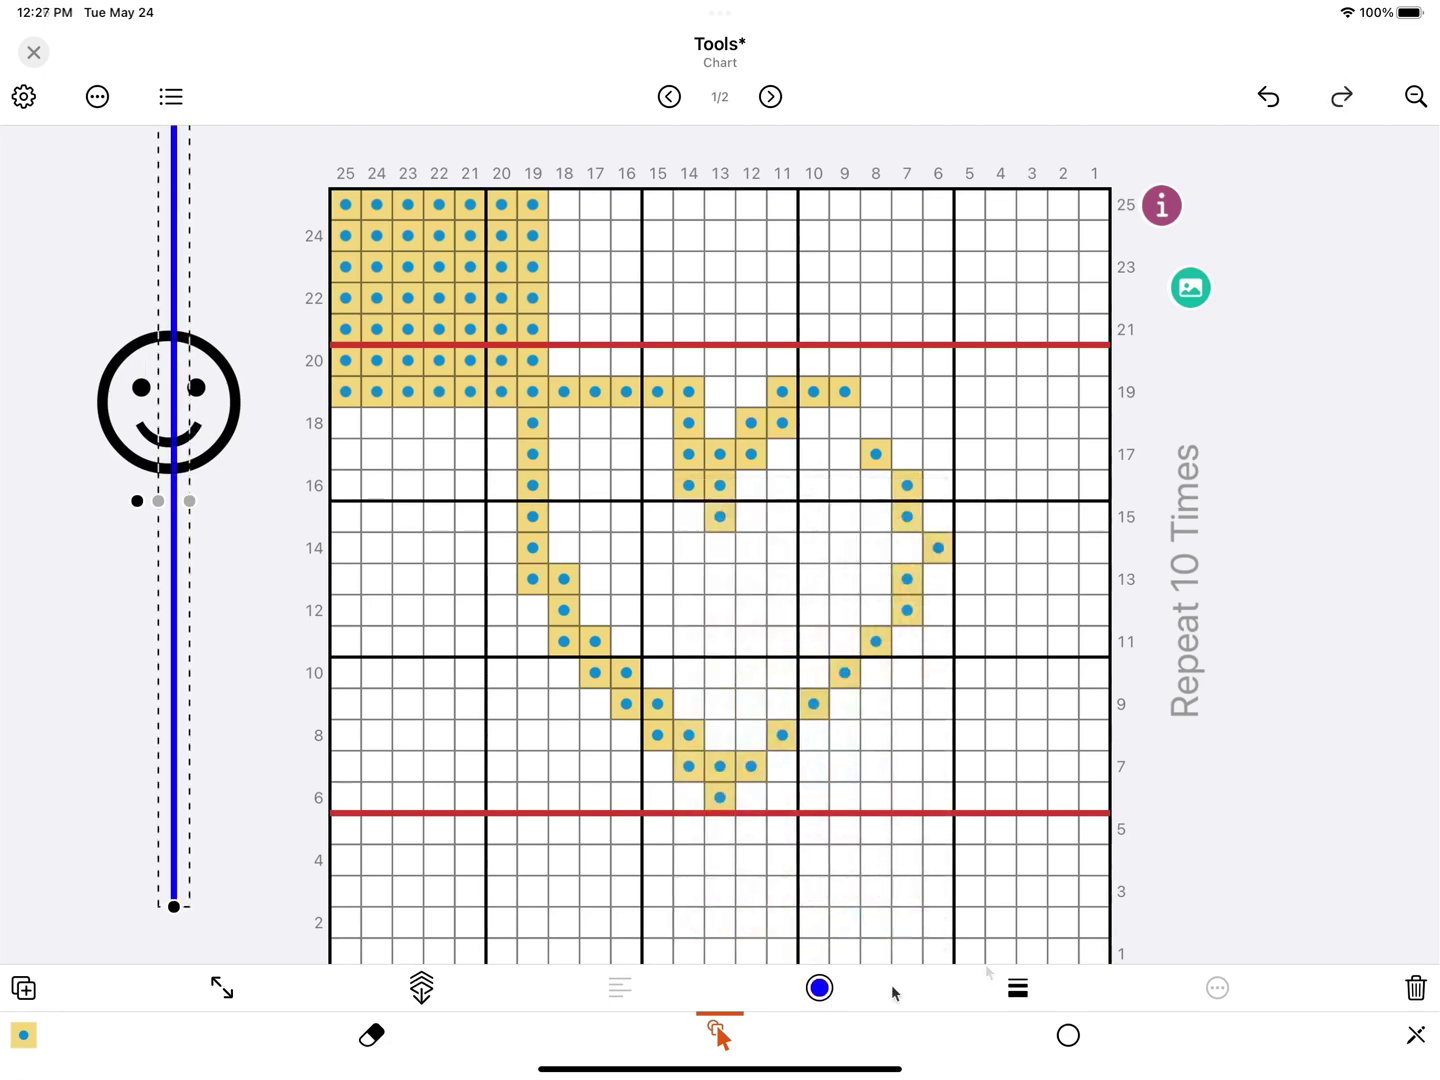
click(1018, 987)
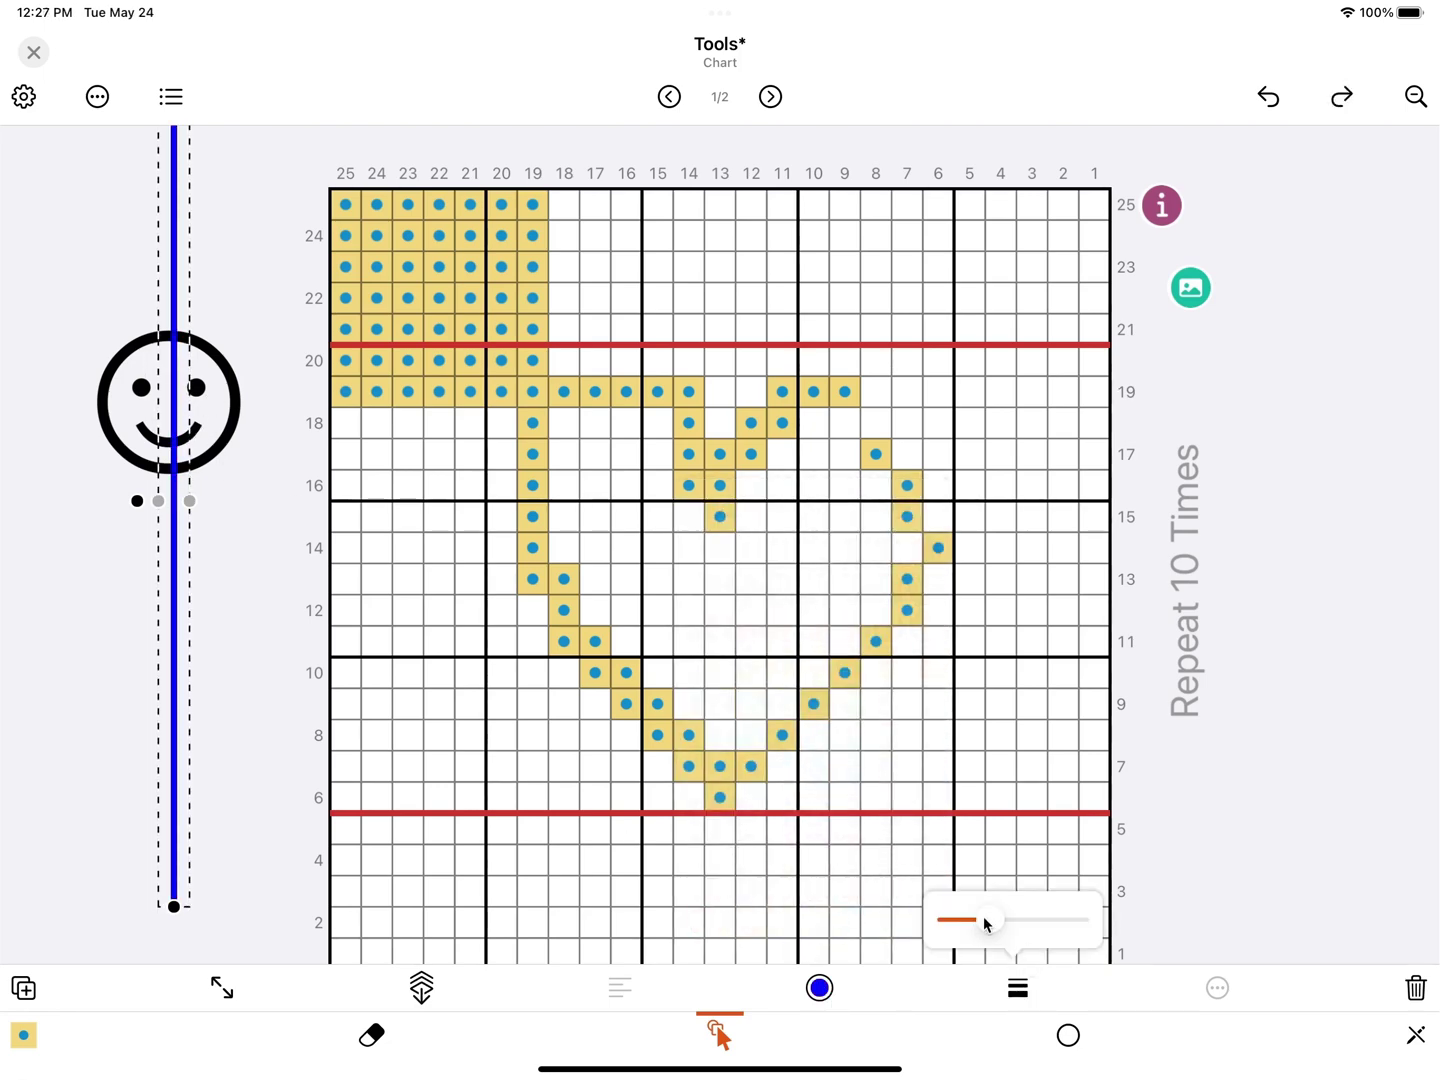
drag(983, 918, 1085, 920)
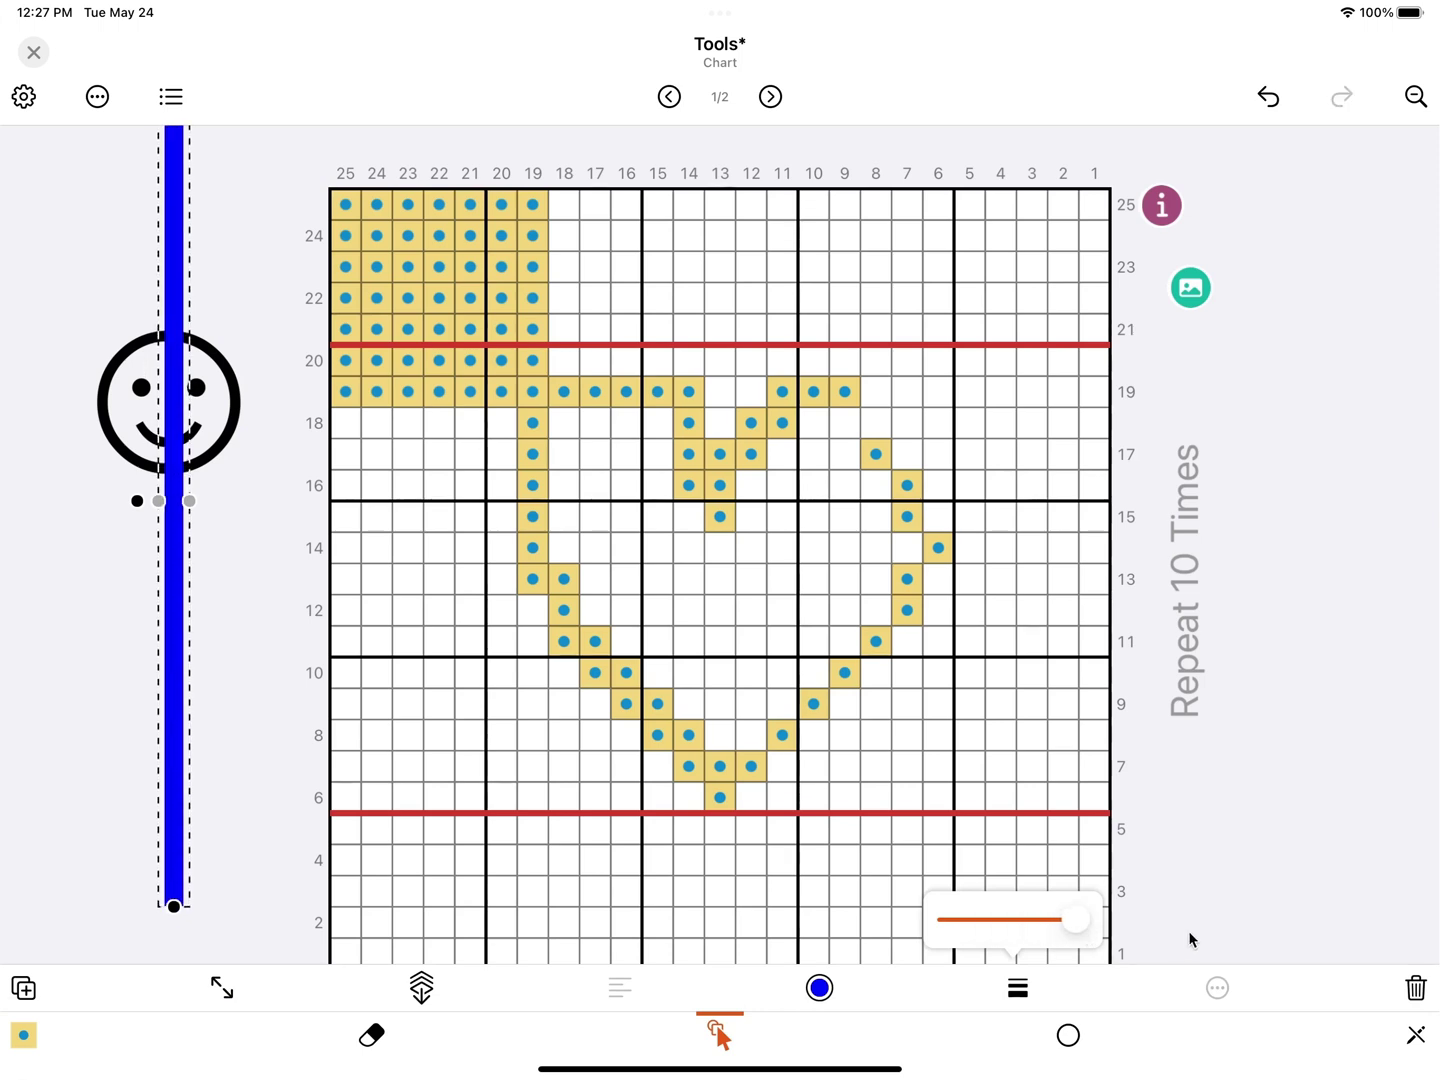
click(1192, 928)
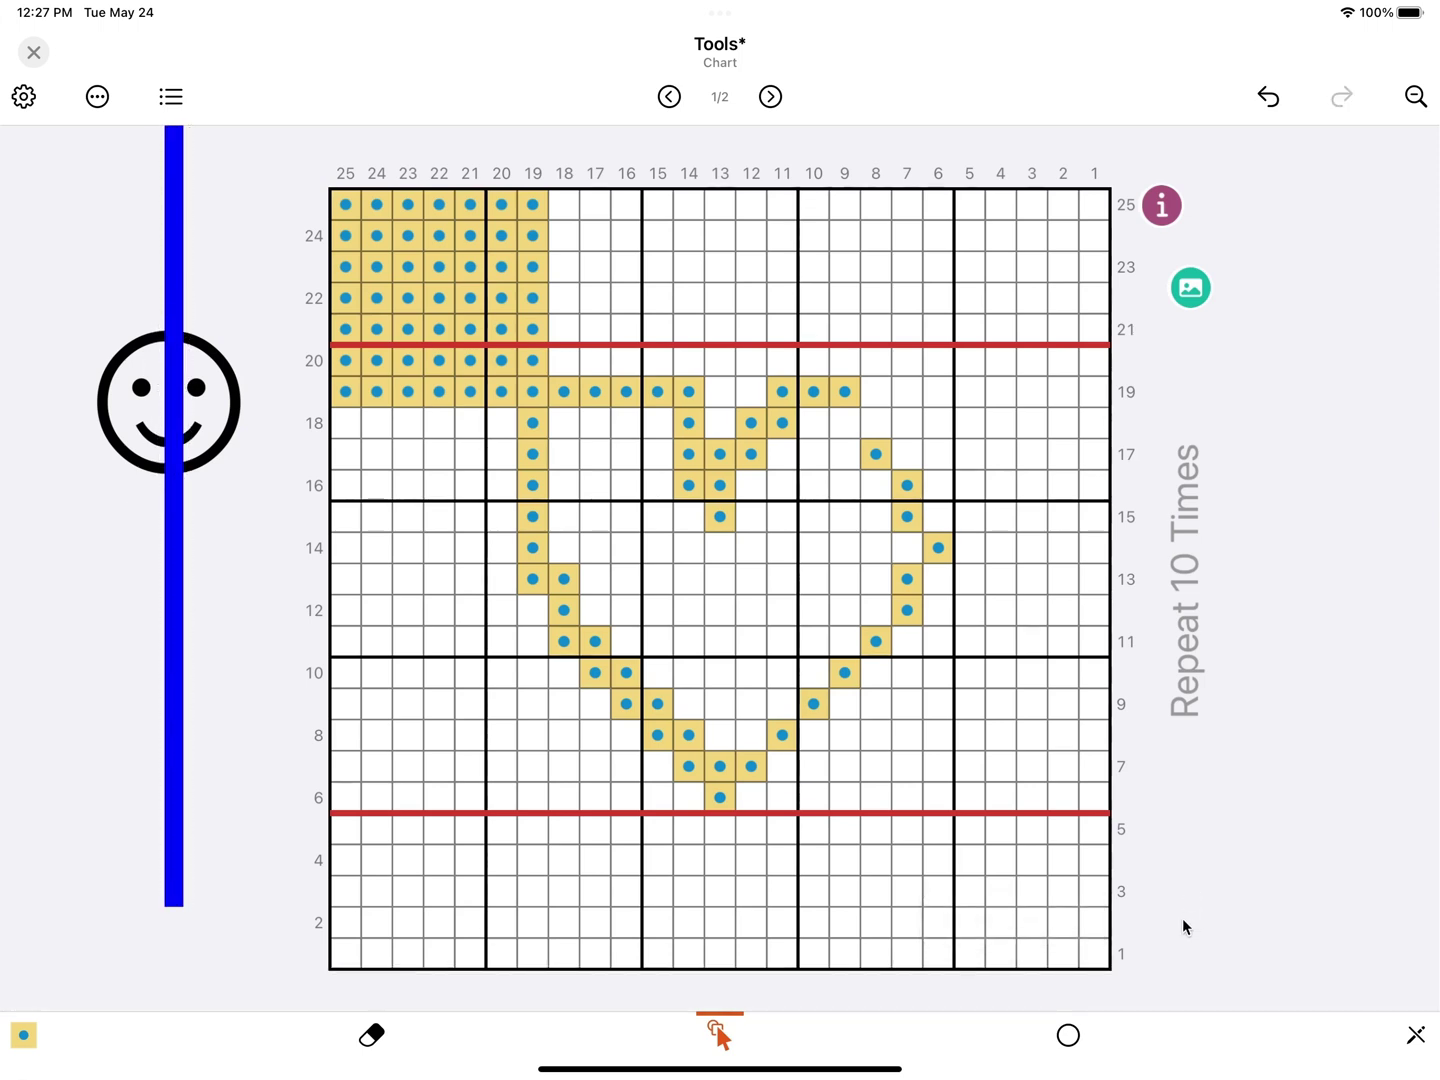
- Enlarge the "Repeat 10 Times" text slightly and show its bracket
click(1196, 635)
click(221, 990)
mouse_move(194, 920)
mouse_down()
mouse_move(257, 916)
mouse_move(211, 921)
mouse_up()
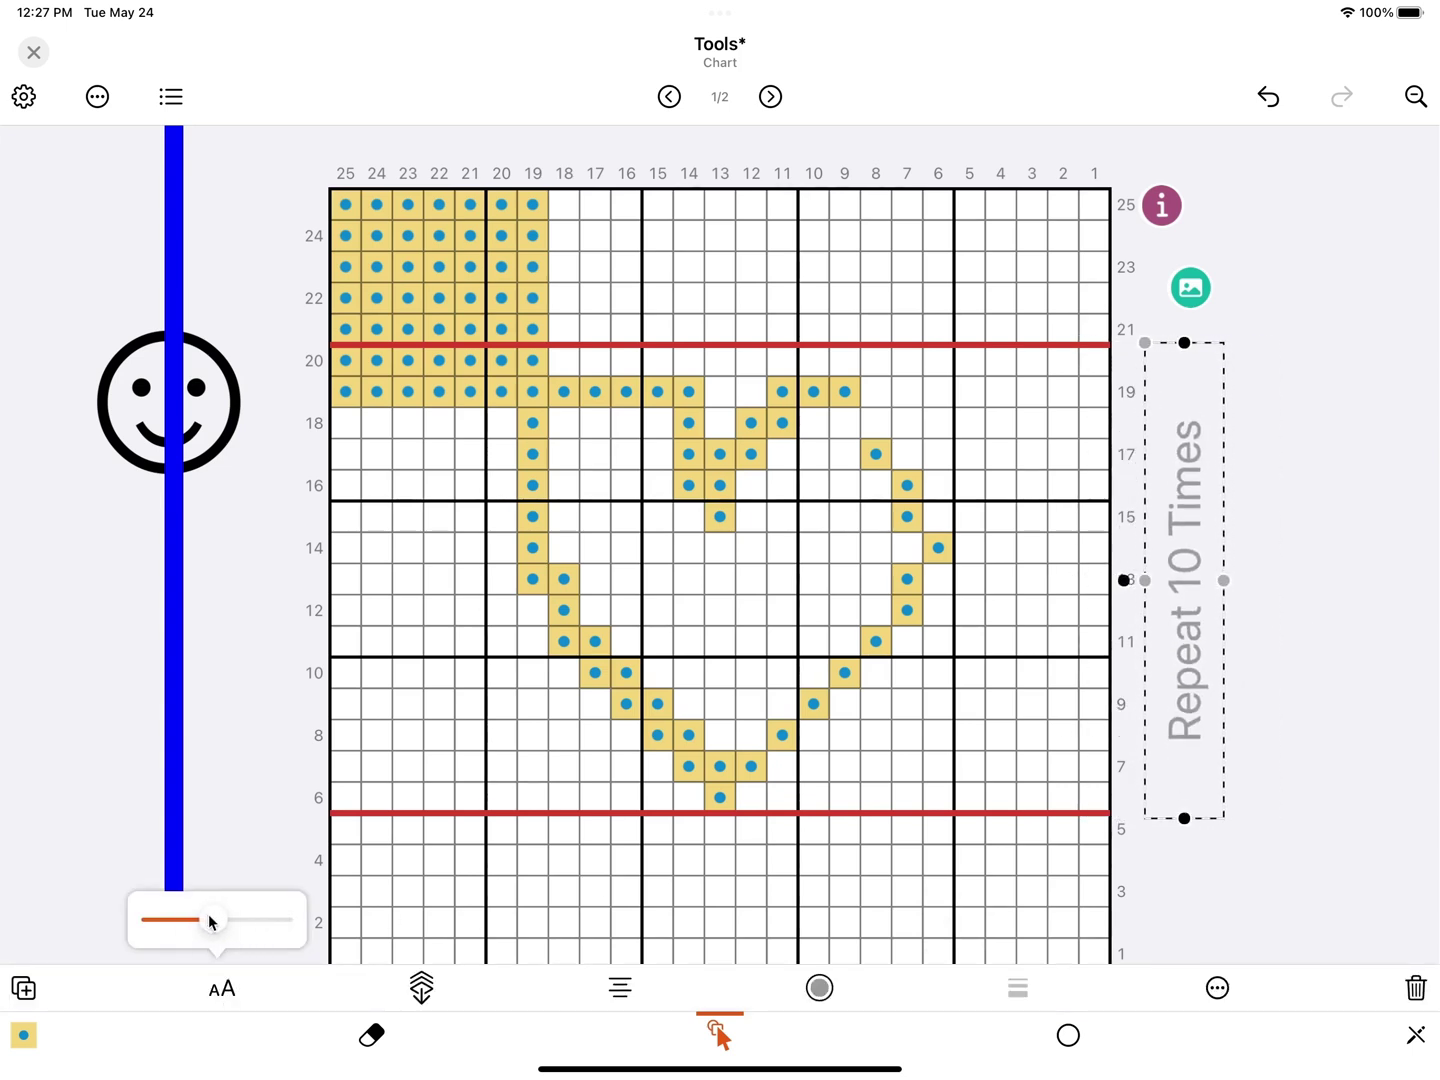
click(1218, 990)
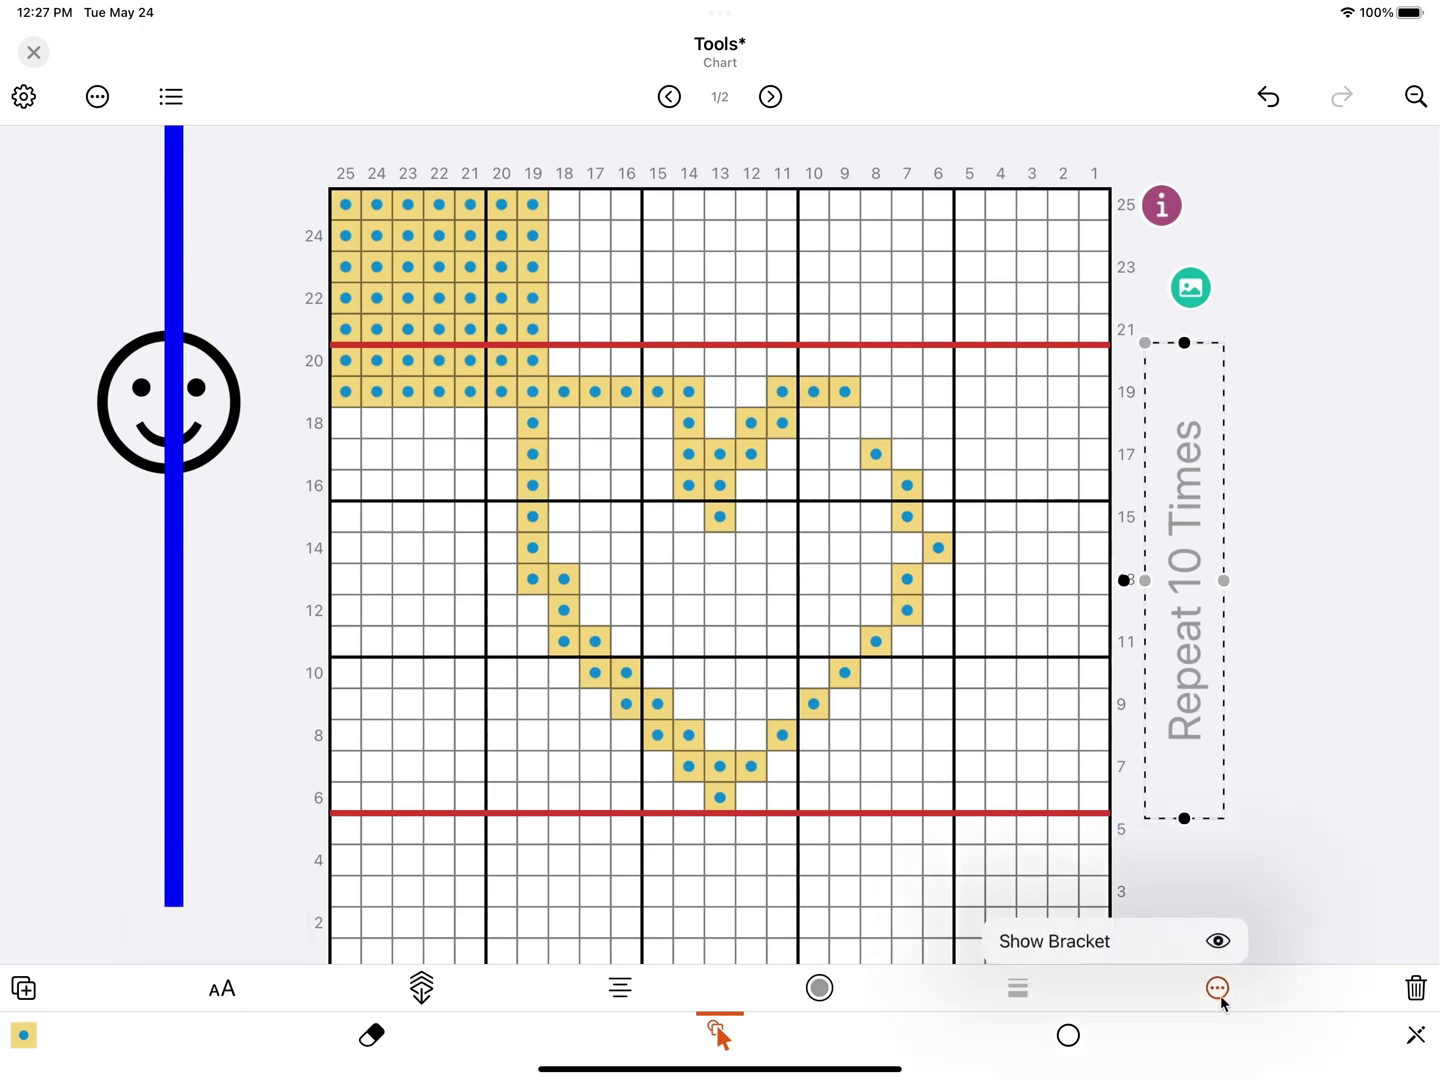
click(1127, 940)
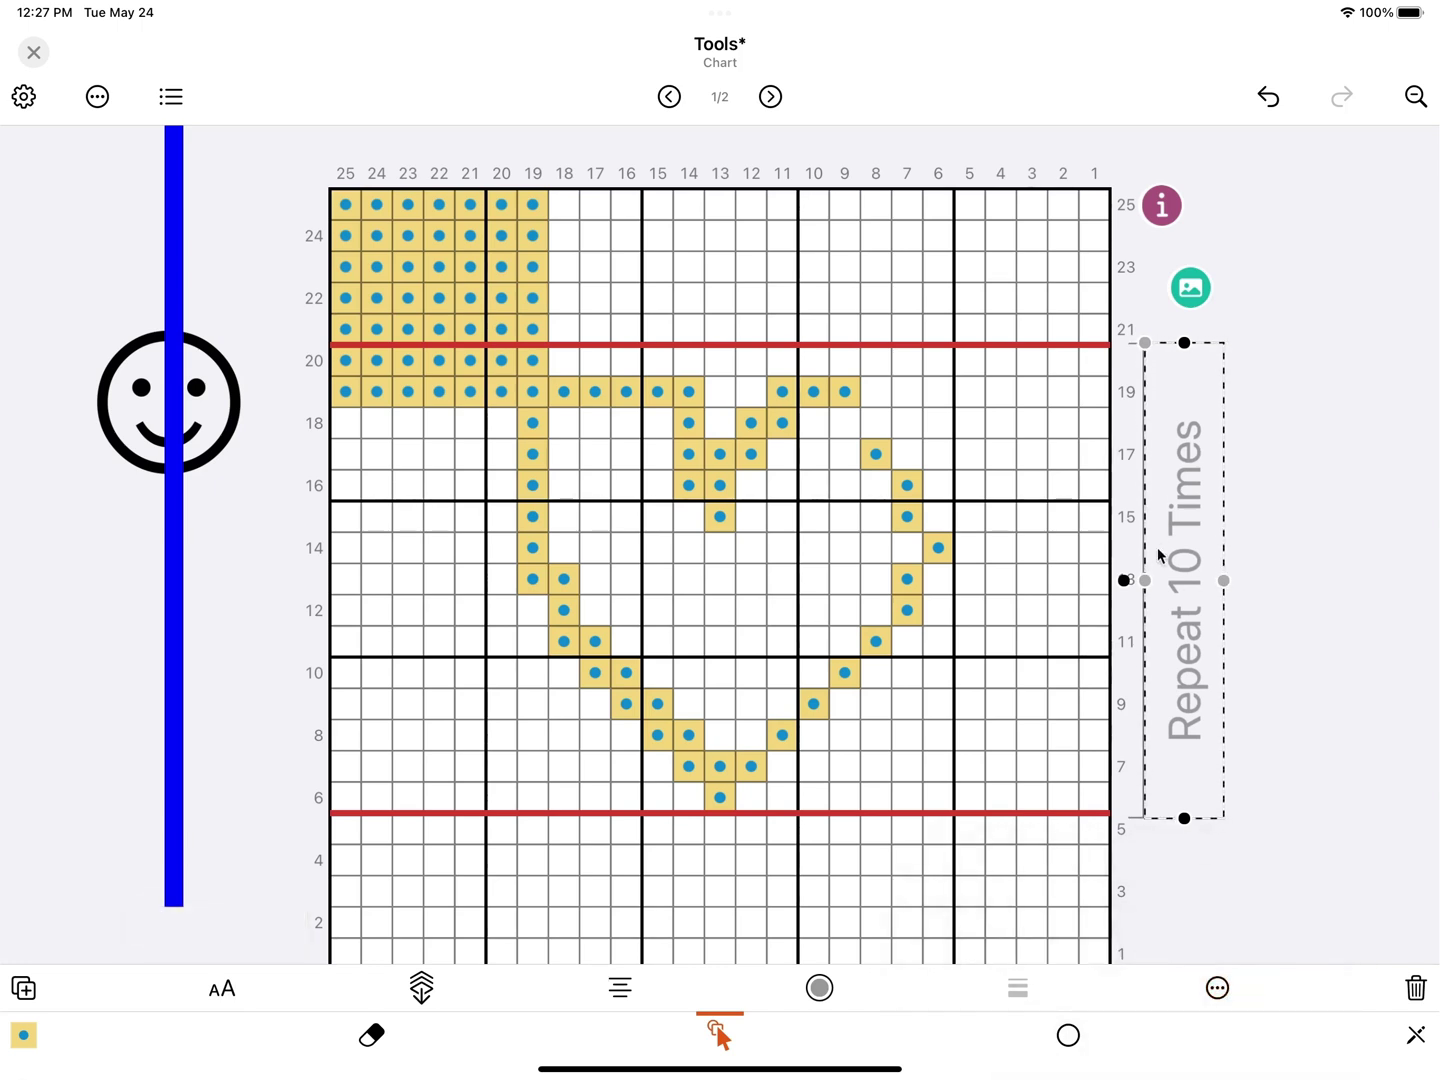
click(1283, 558)
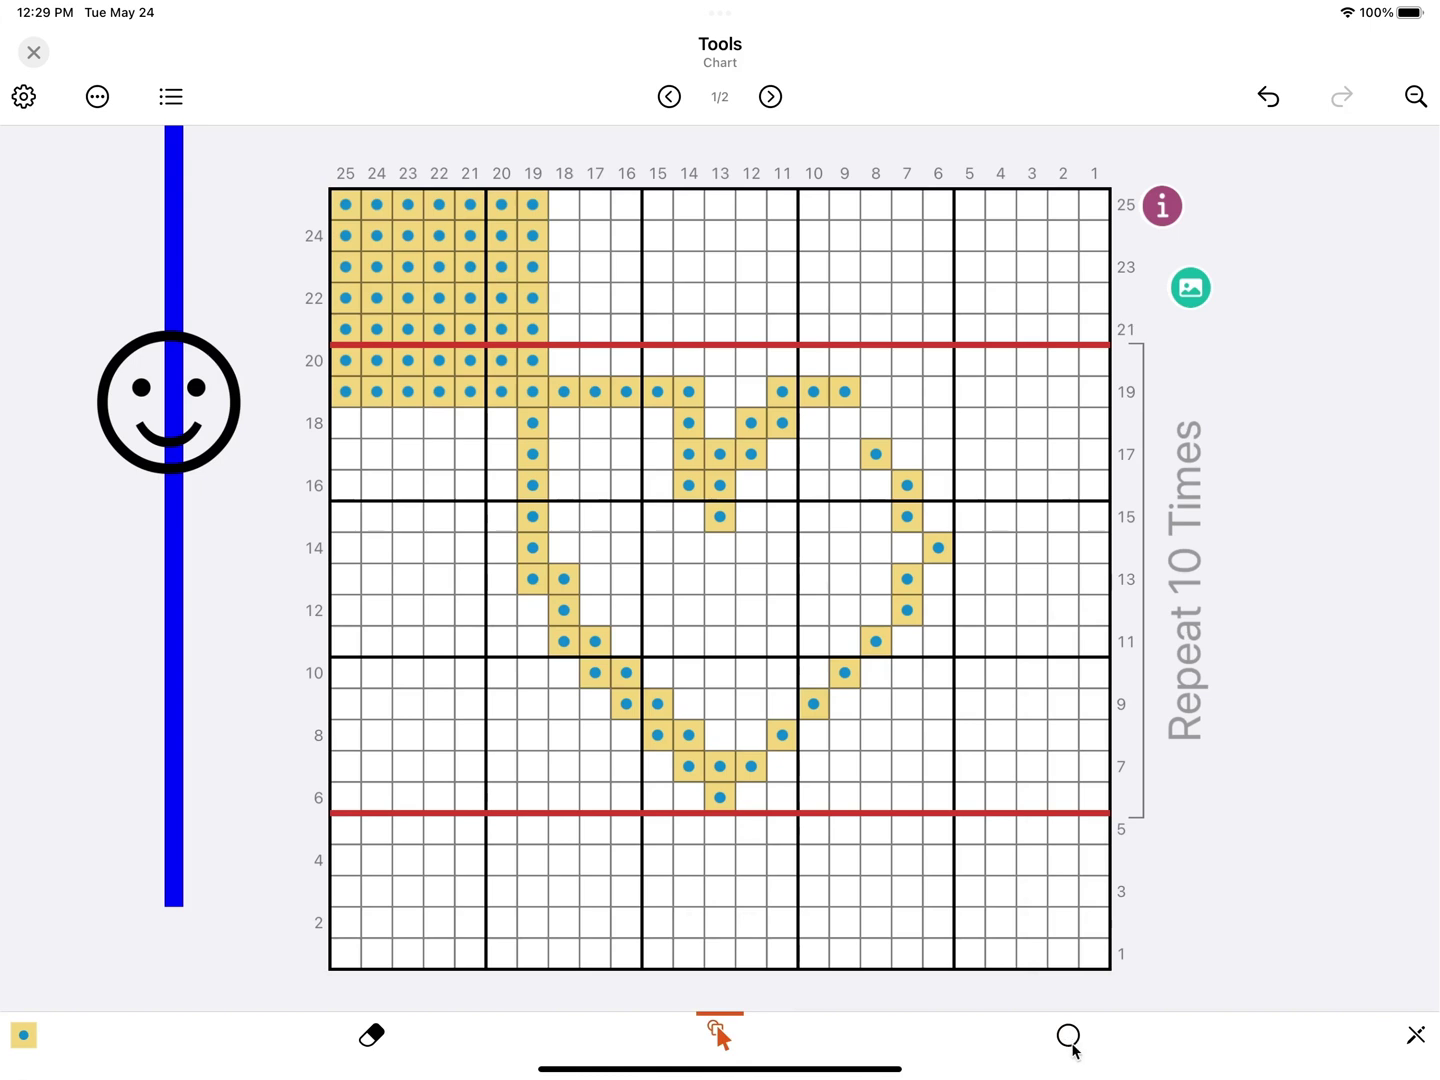
- View the contents of the purple info note and the green image note beside the chart
click(1068, 1036)
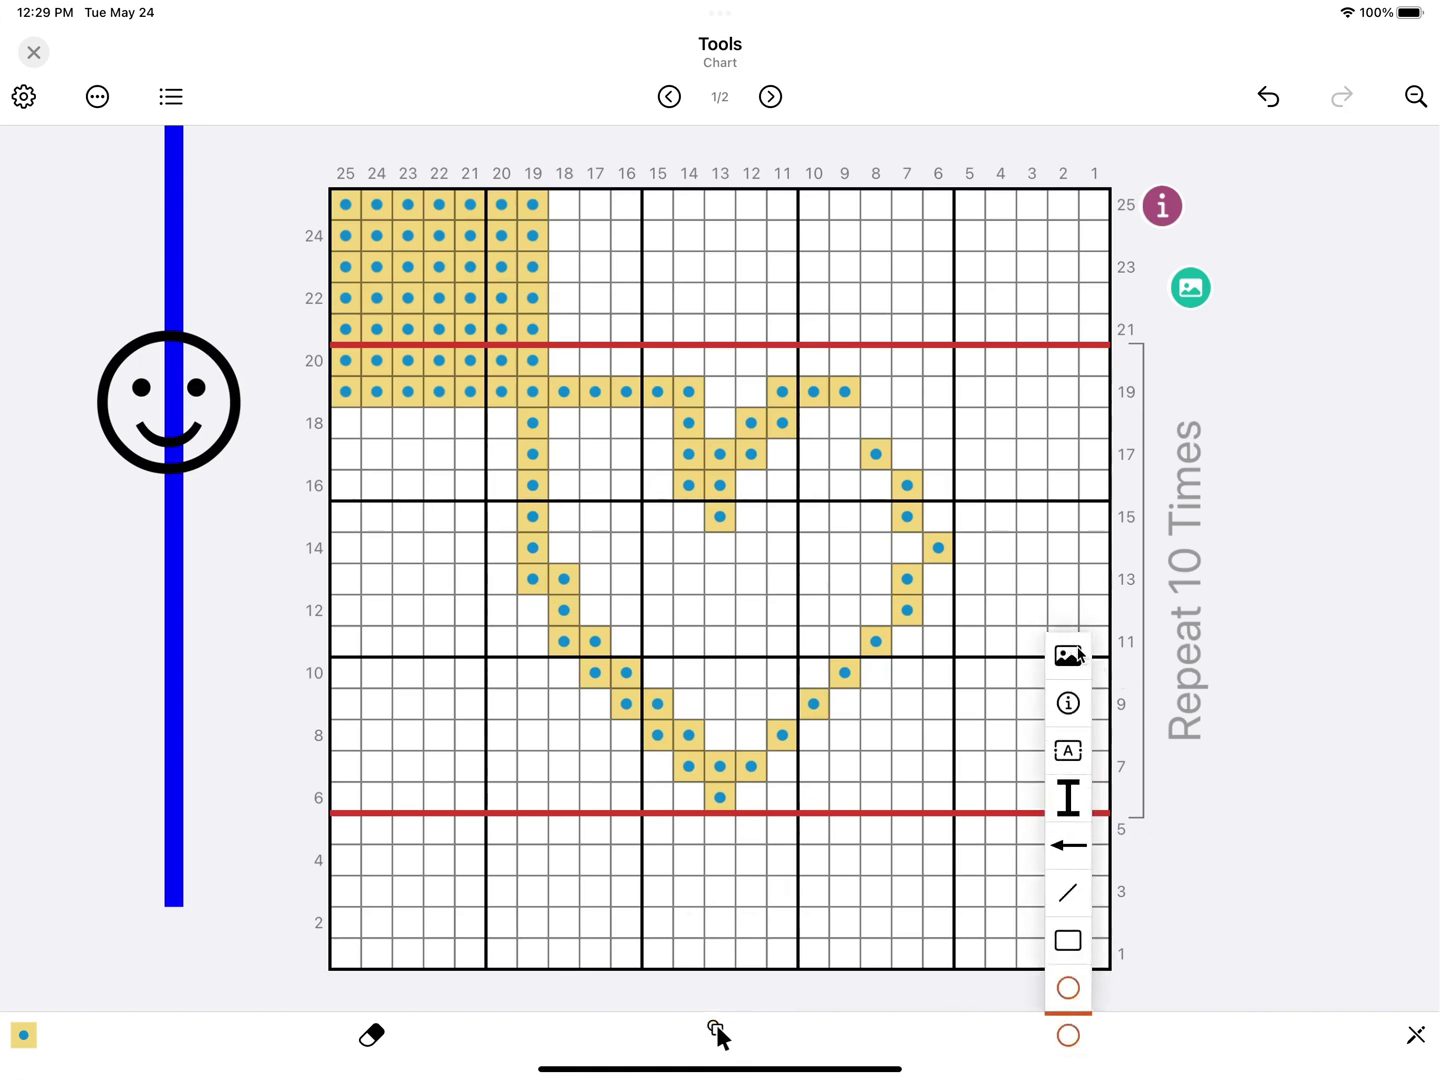
click(1163, 209)
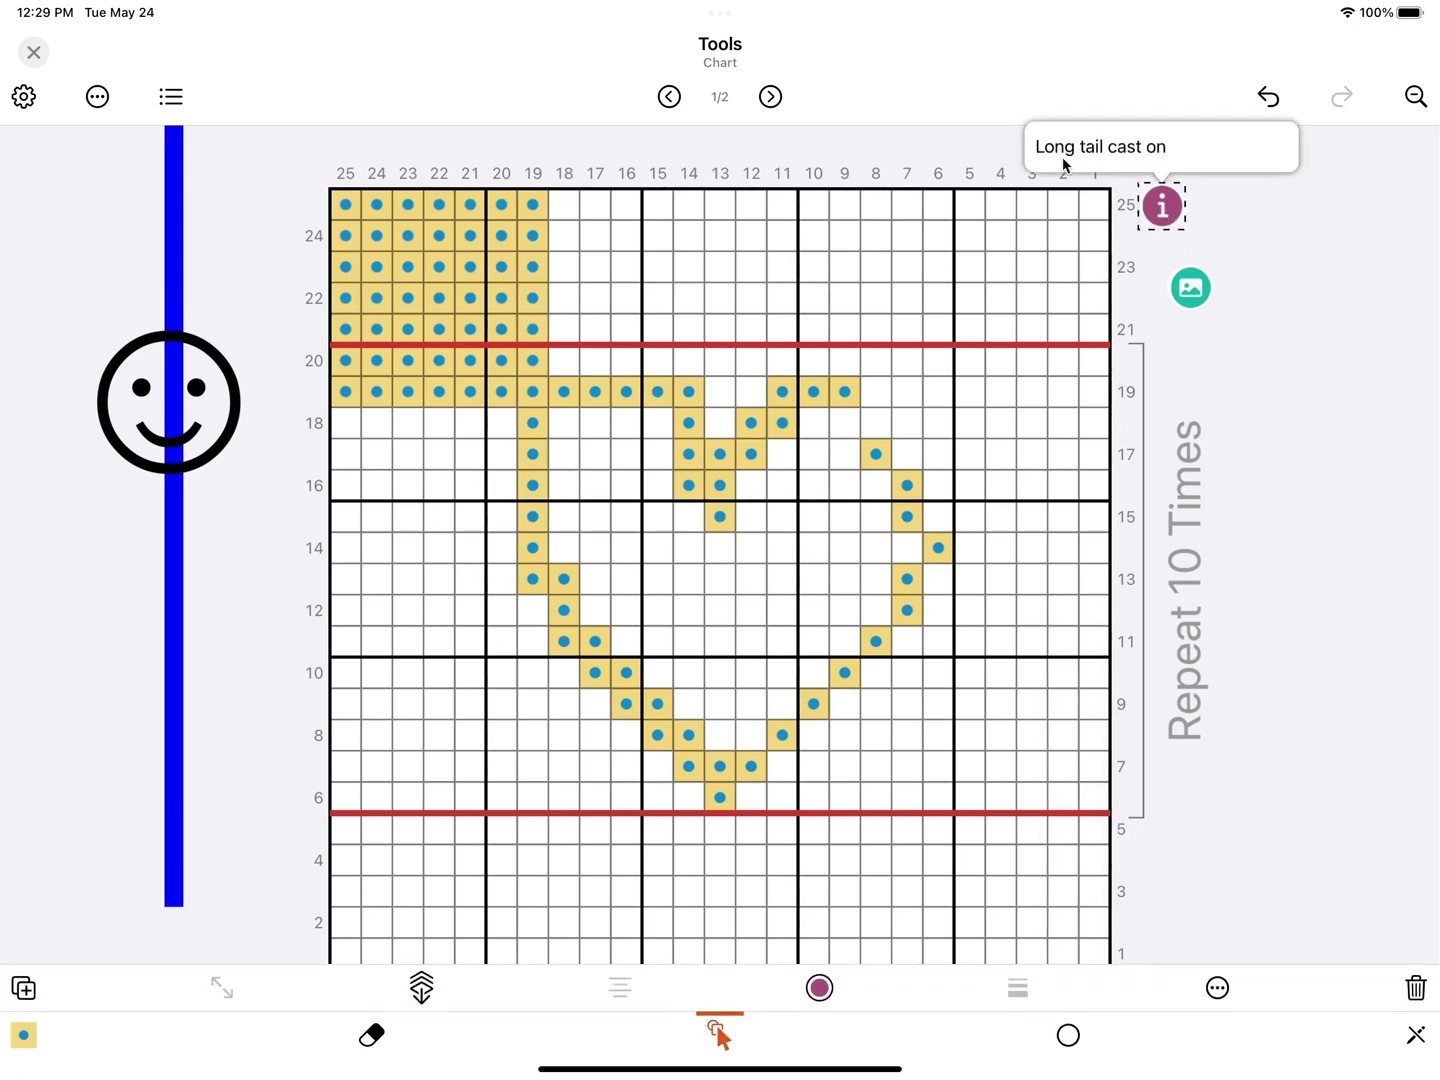
click(1190, 288)
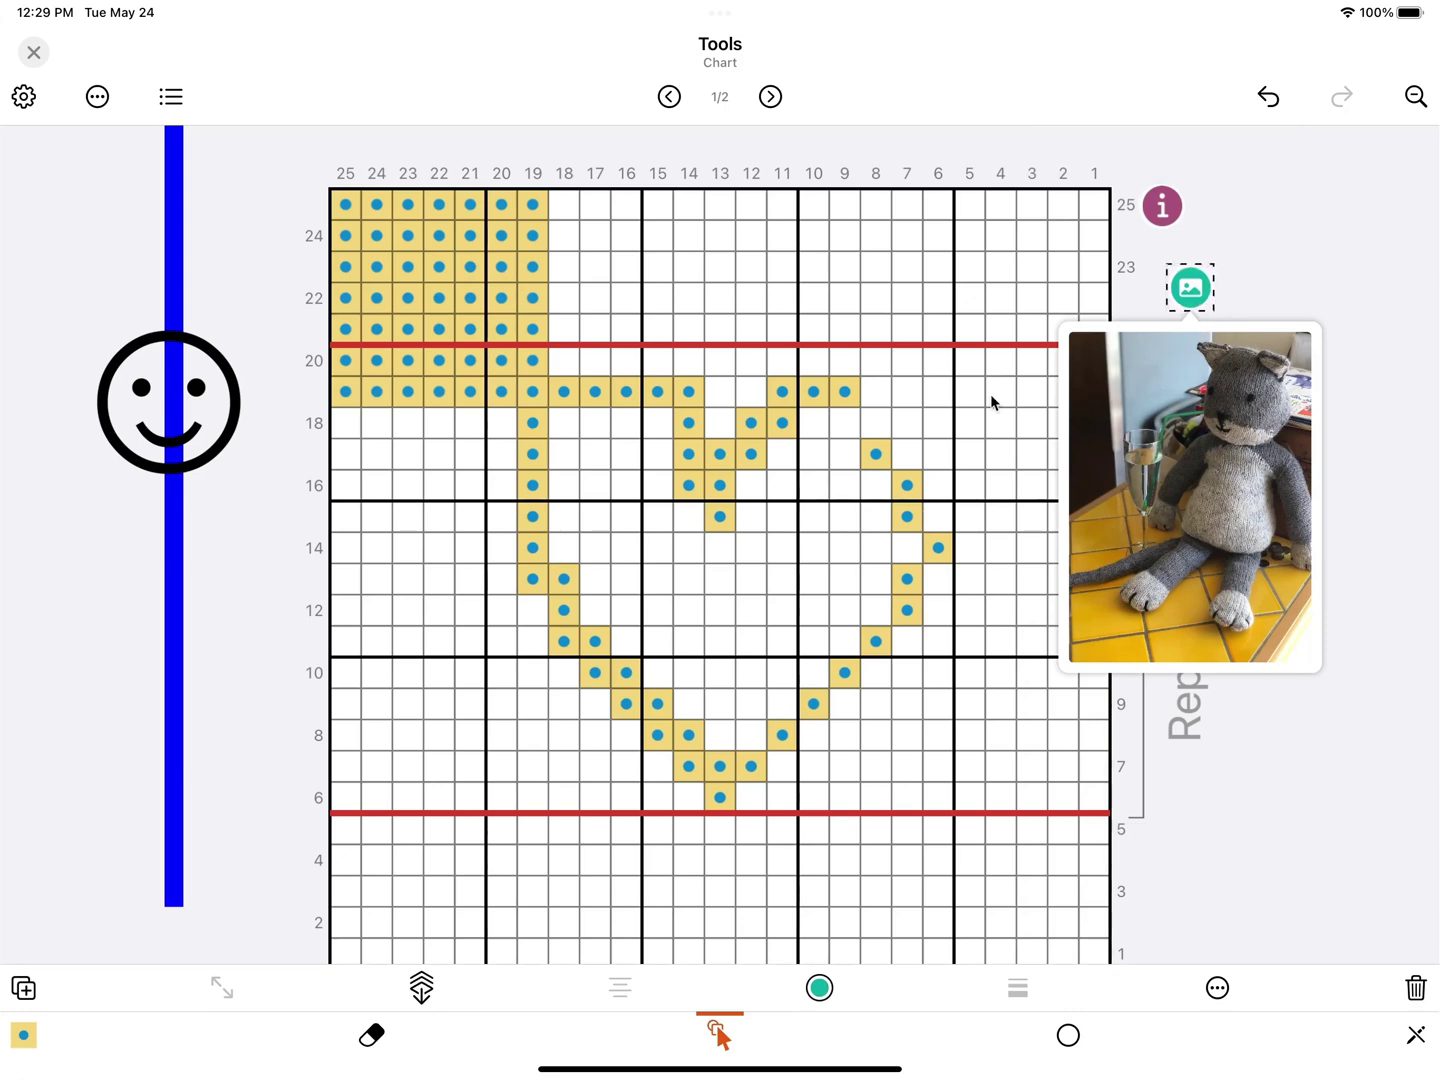
- Add a teal rectangle about 10 x 10 cells and move it over the heart's side nearest column 1, between rows 17 and 7
click(1068, 1031)
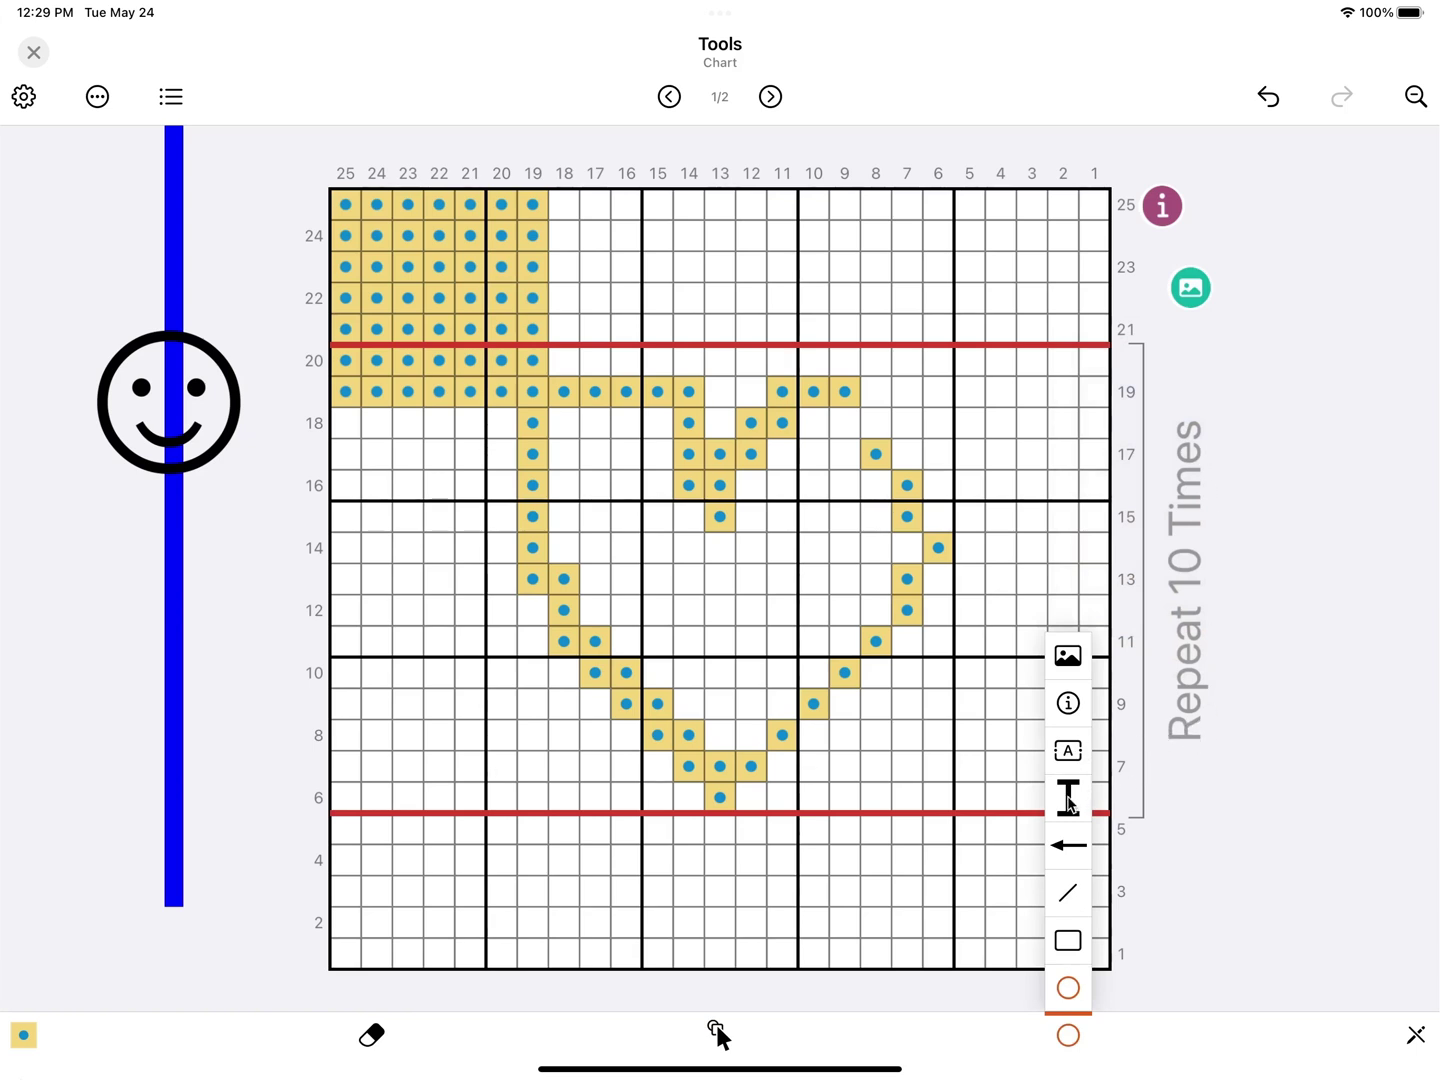
click(1068, 941)
click(1030, 849)
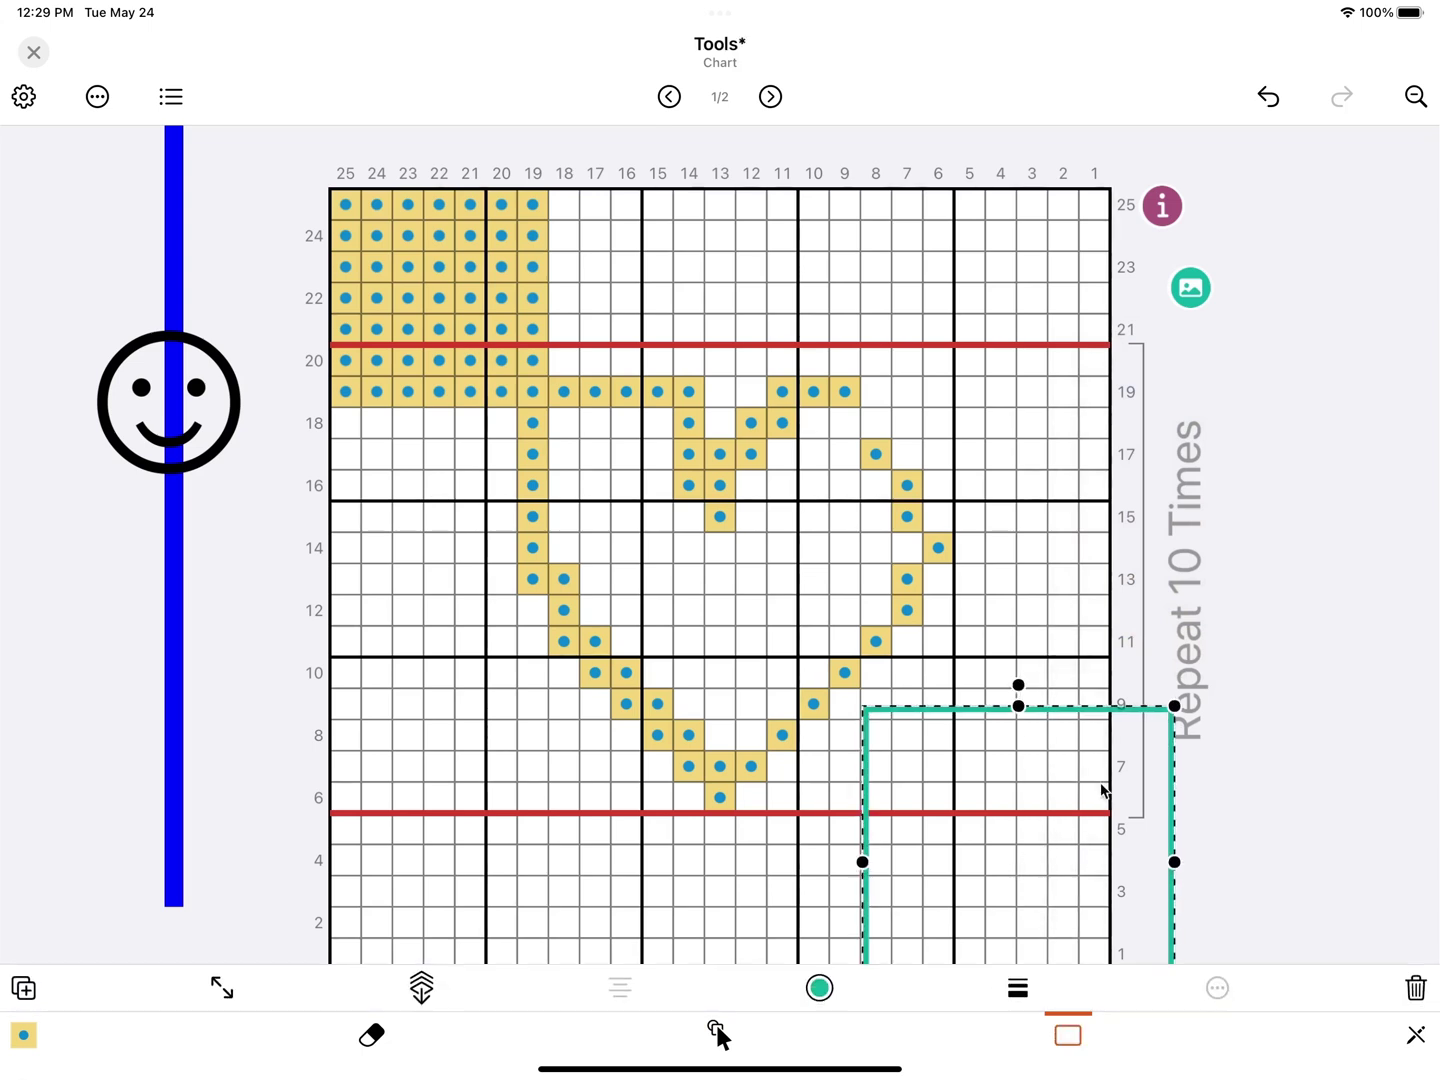
drag(1102, 787, 1065, 565)
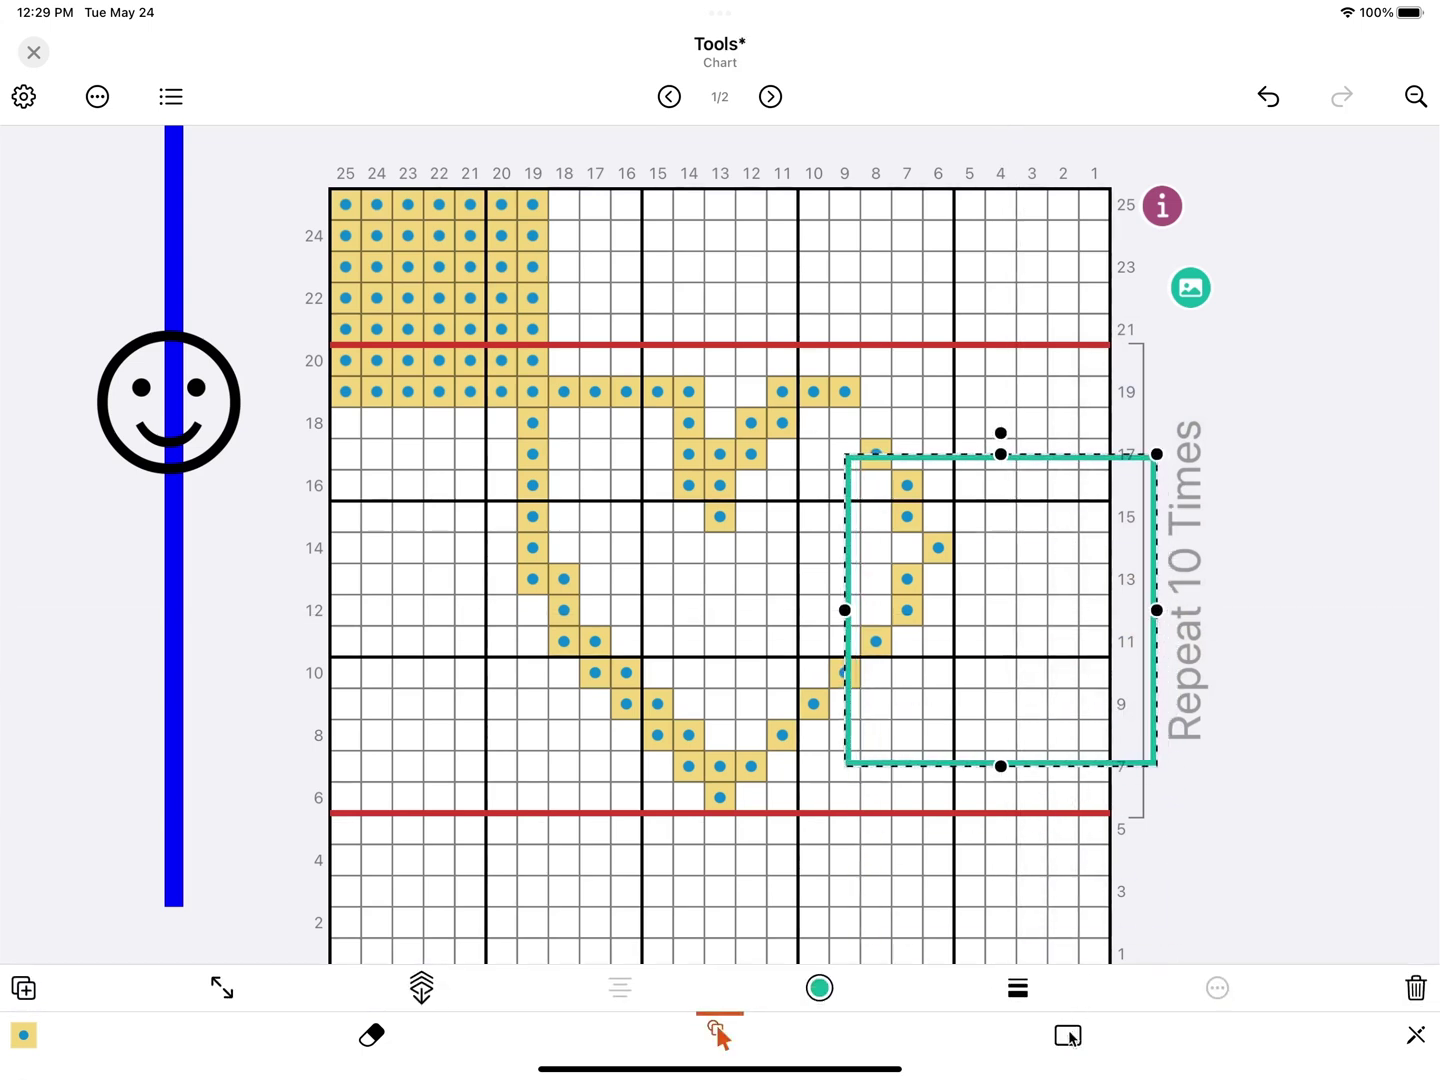
click(1181, 937)
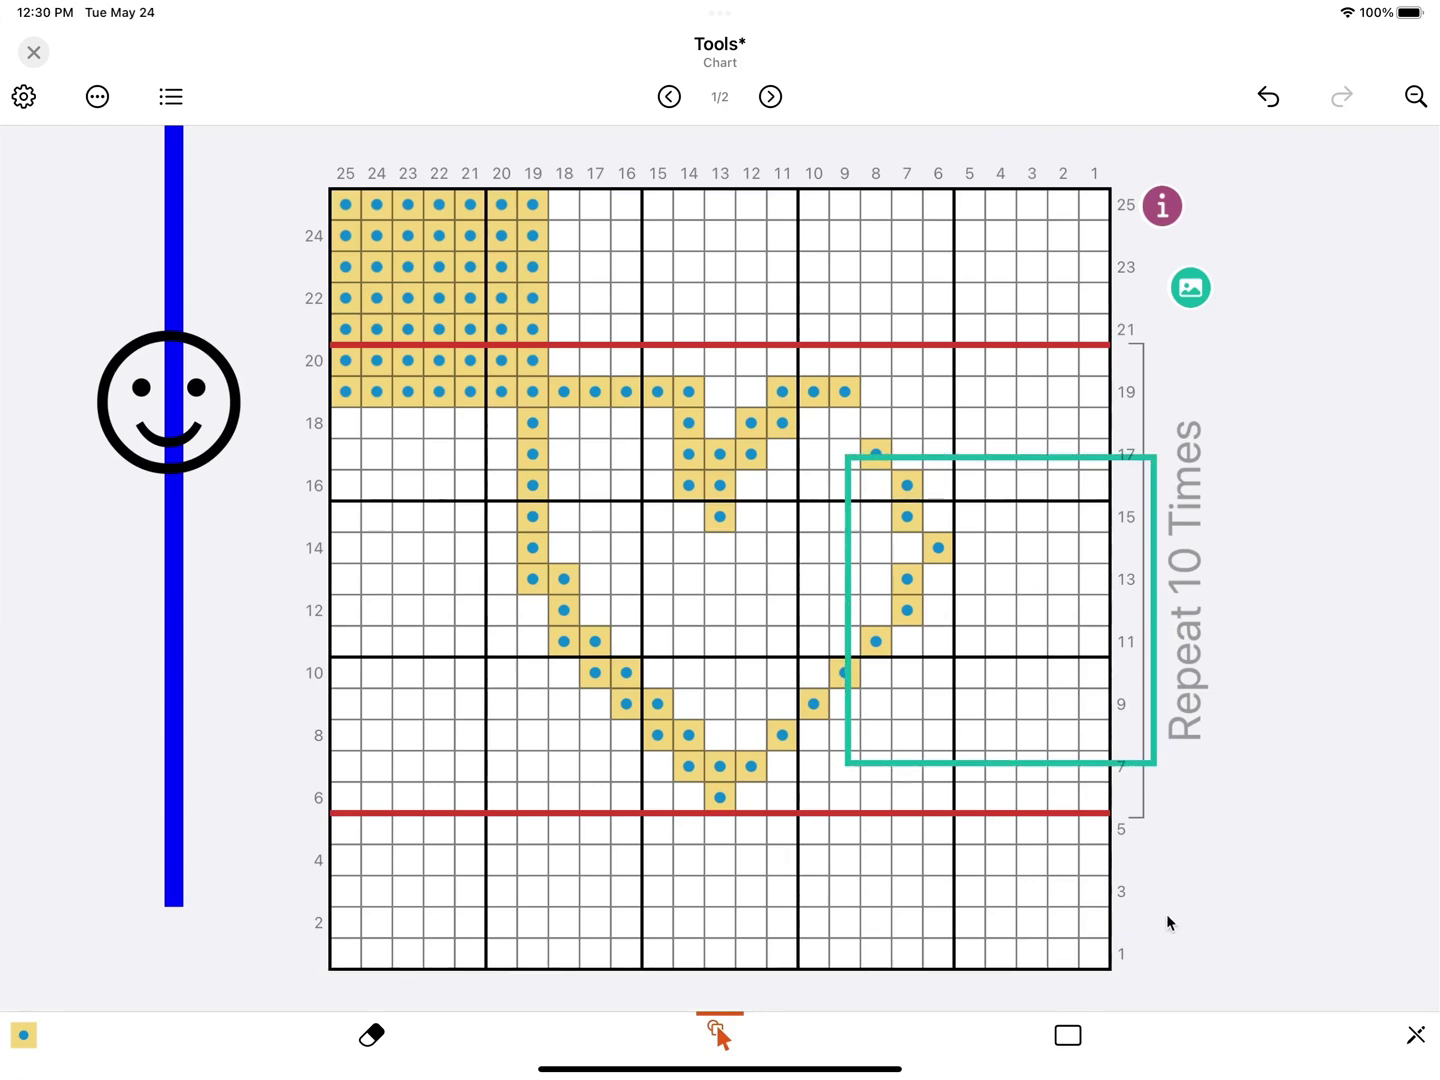
- Turn on the row highlight mode and advance the highlighted row from row 14 up to row 22
click(1416, 1037)
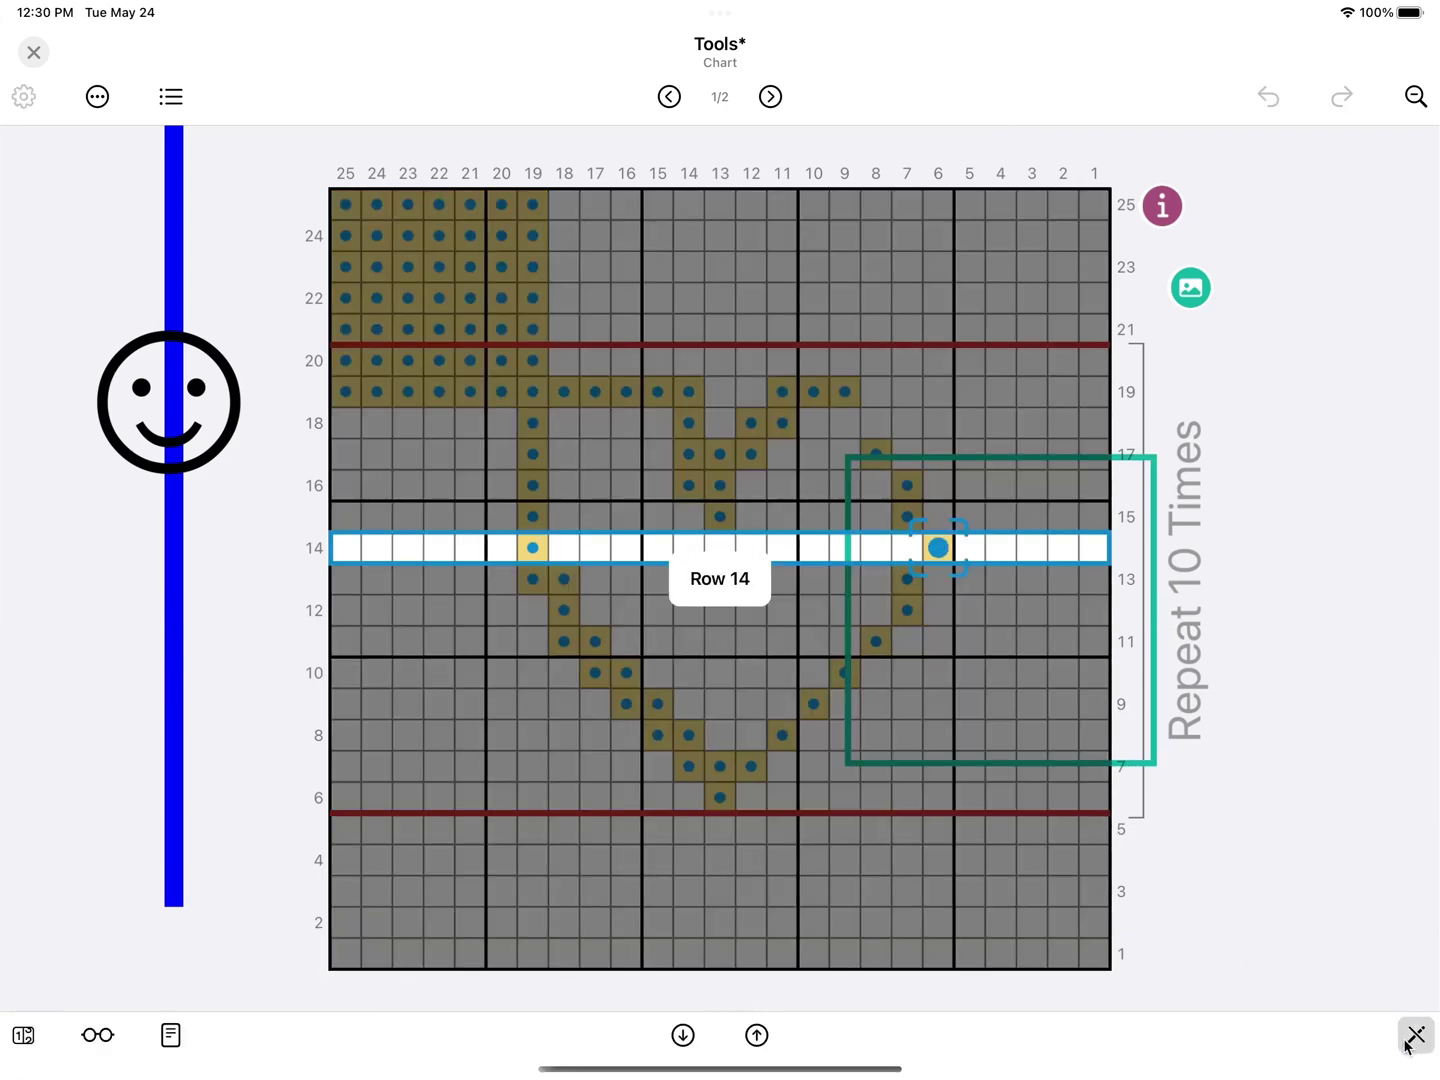
click(758, 1036)
click(757, 1036)
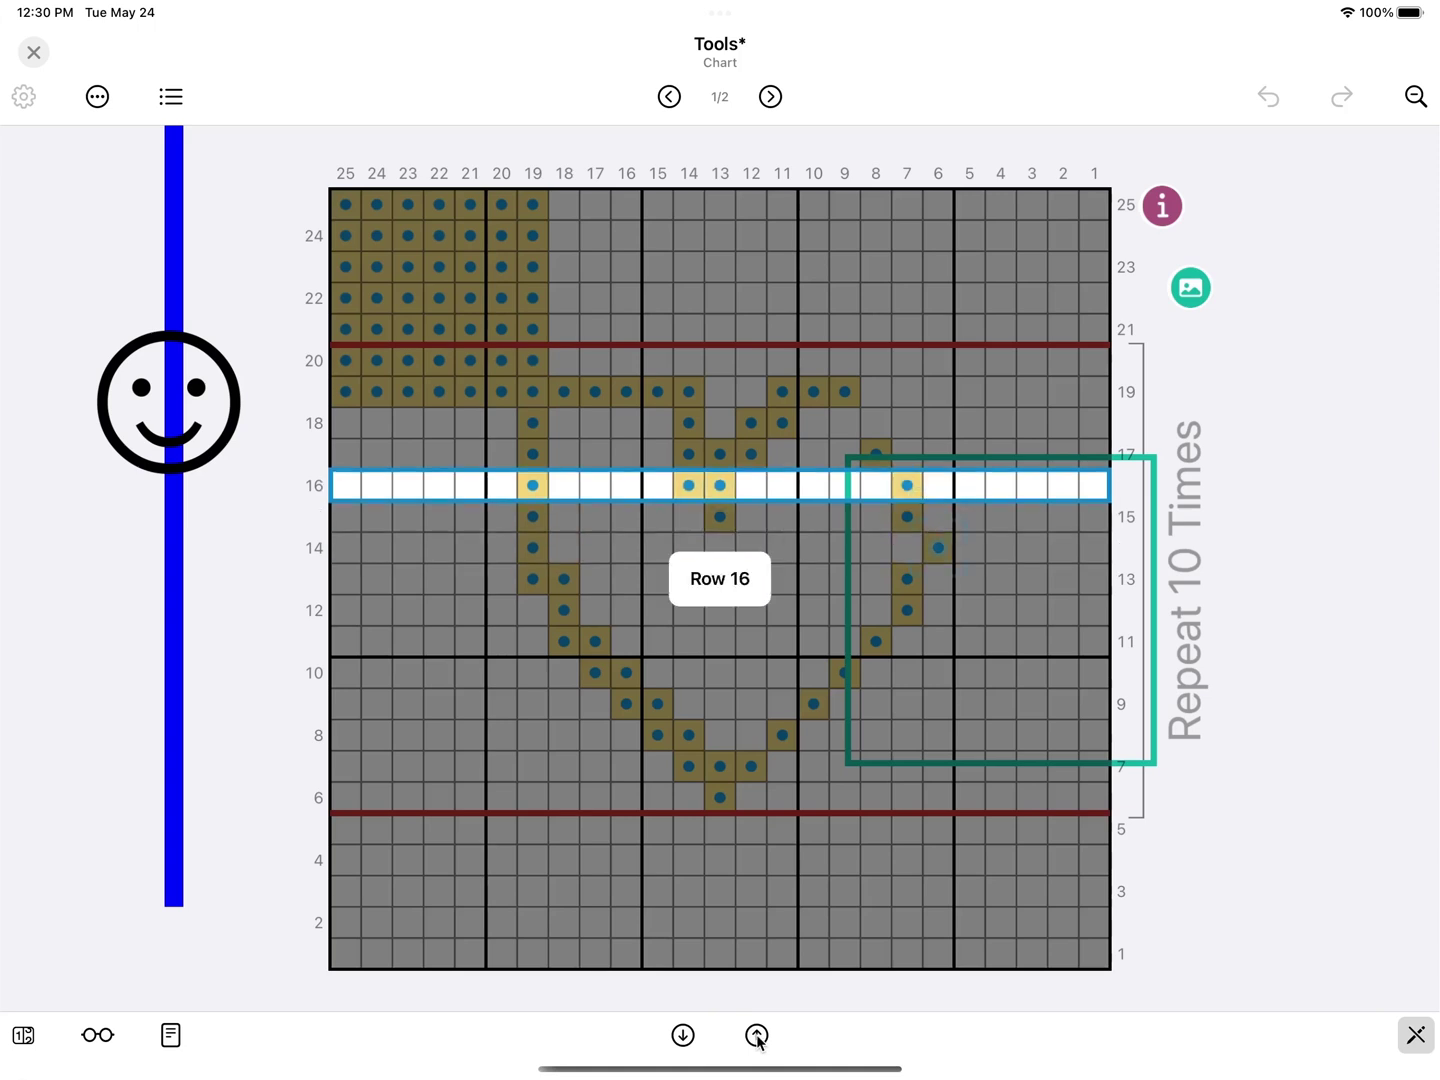
click(757, 1036)
click(757, 1036)
click(758, 1036)
click(757, 1036)
click(757, 1037)
click(758, 1037)
- Bring the row highlight down to row 14 and place the stitch marker on column 18
click(684, 1036)
click(684, 1037)
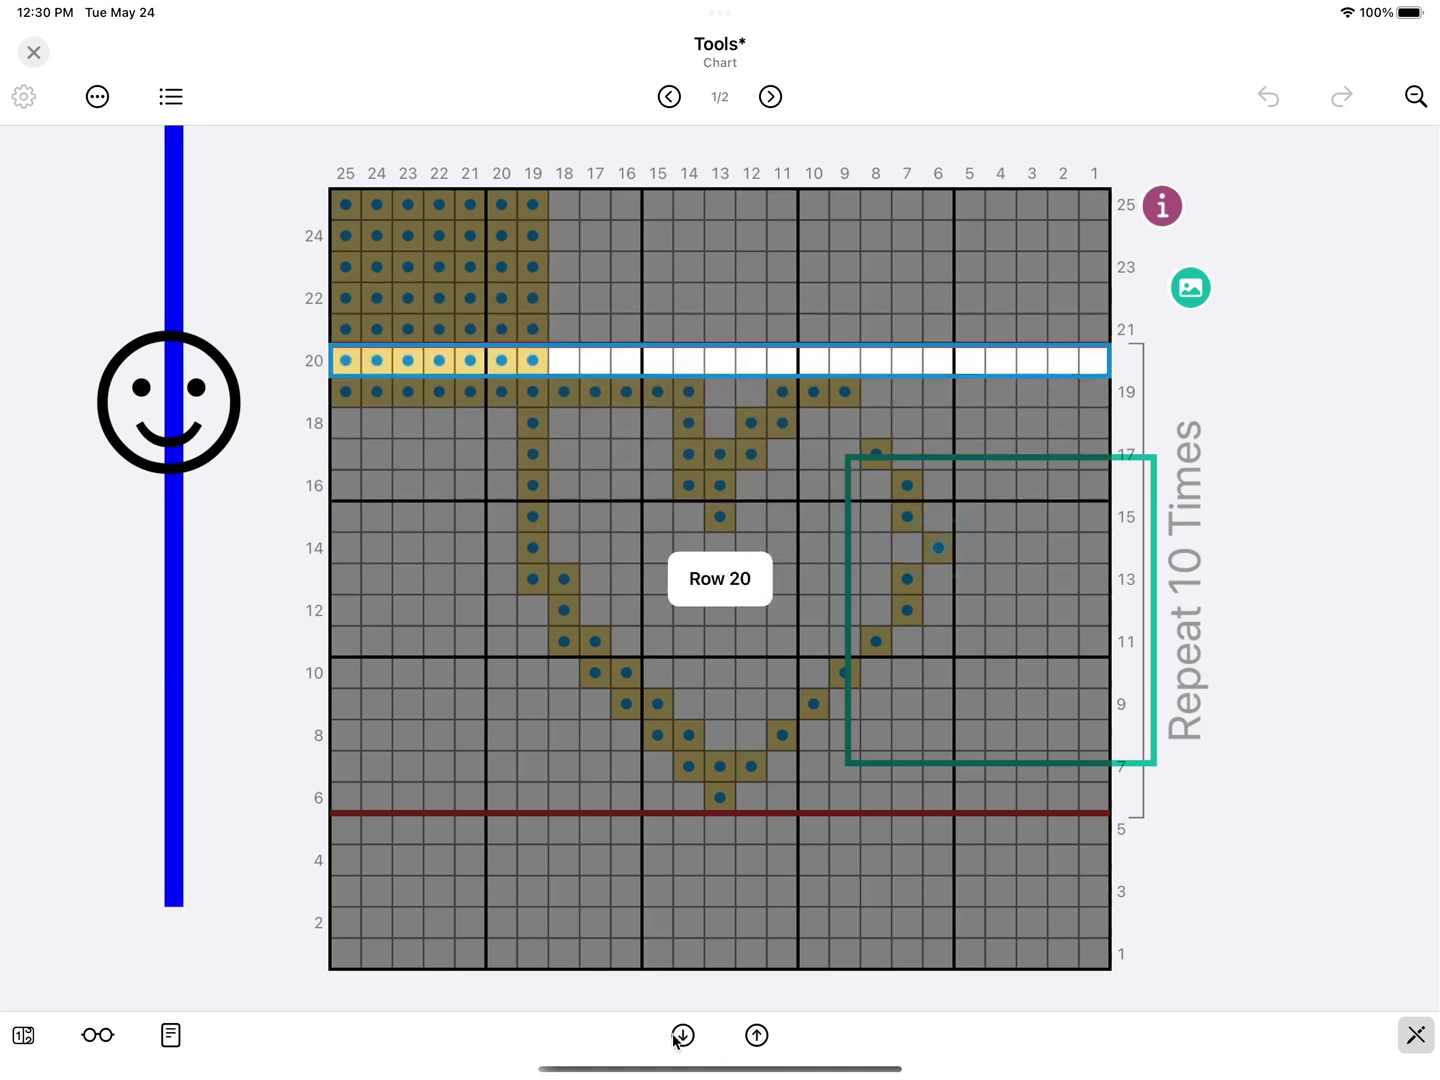
click(684, 1037)
click(684, 1037)
click(684, 1036)
click(684, 1036)
click(684, 1036)
click(684, 1036)
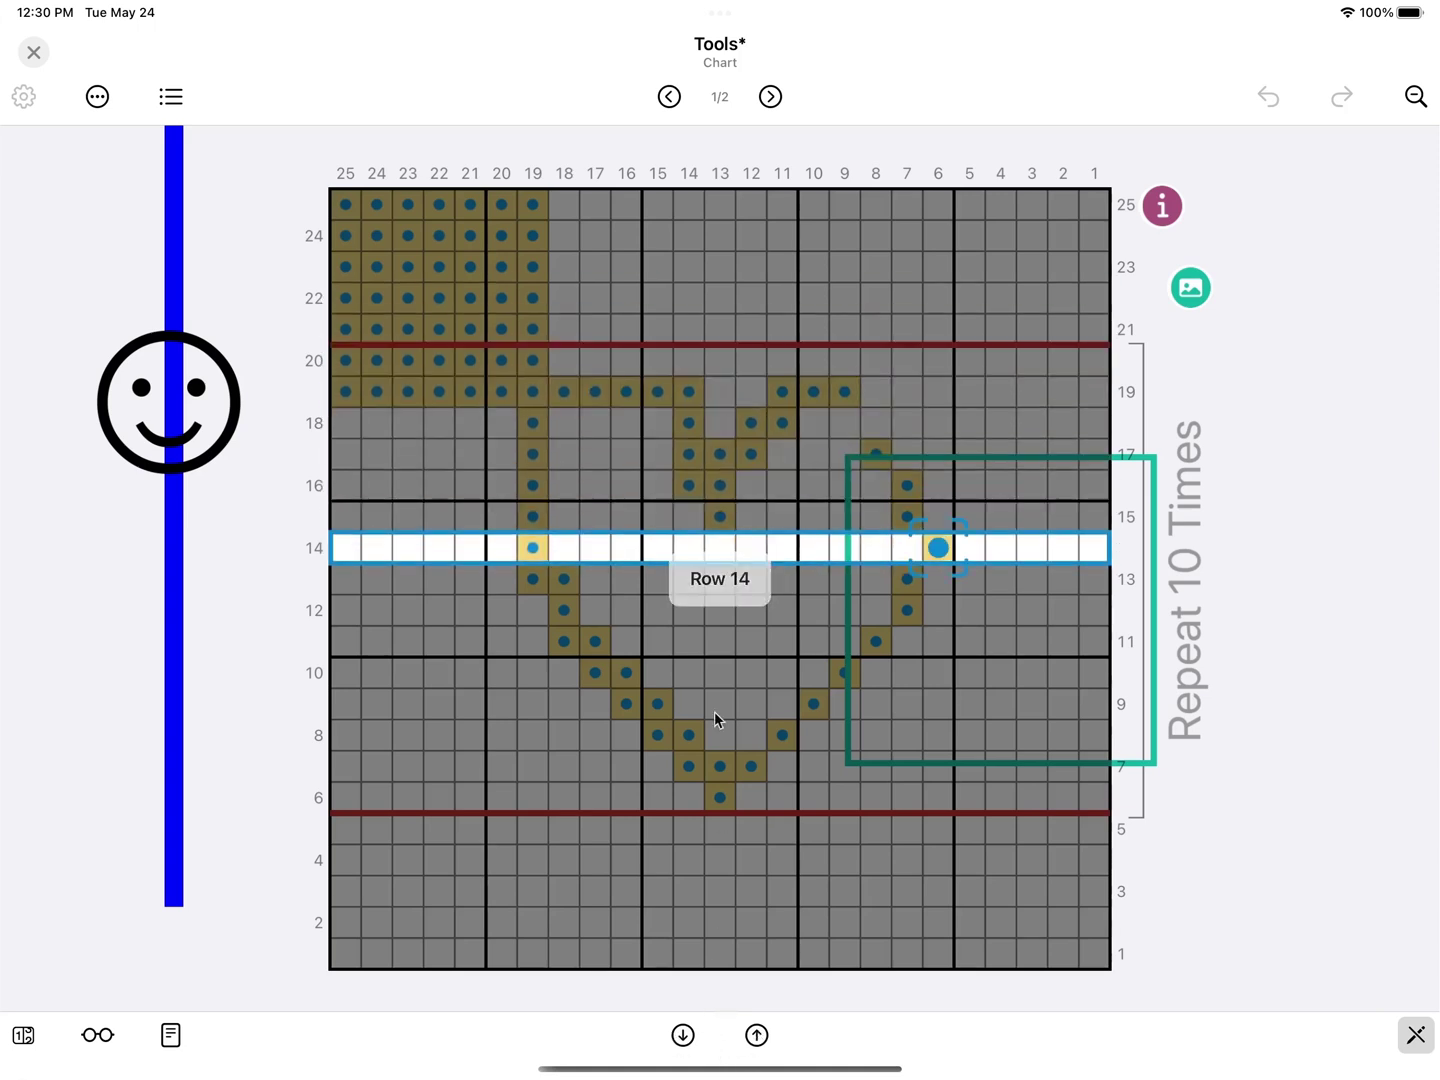
click(563, 551)
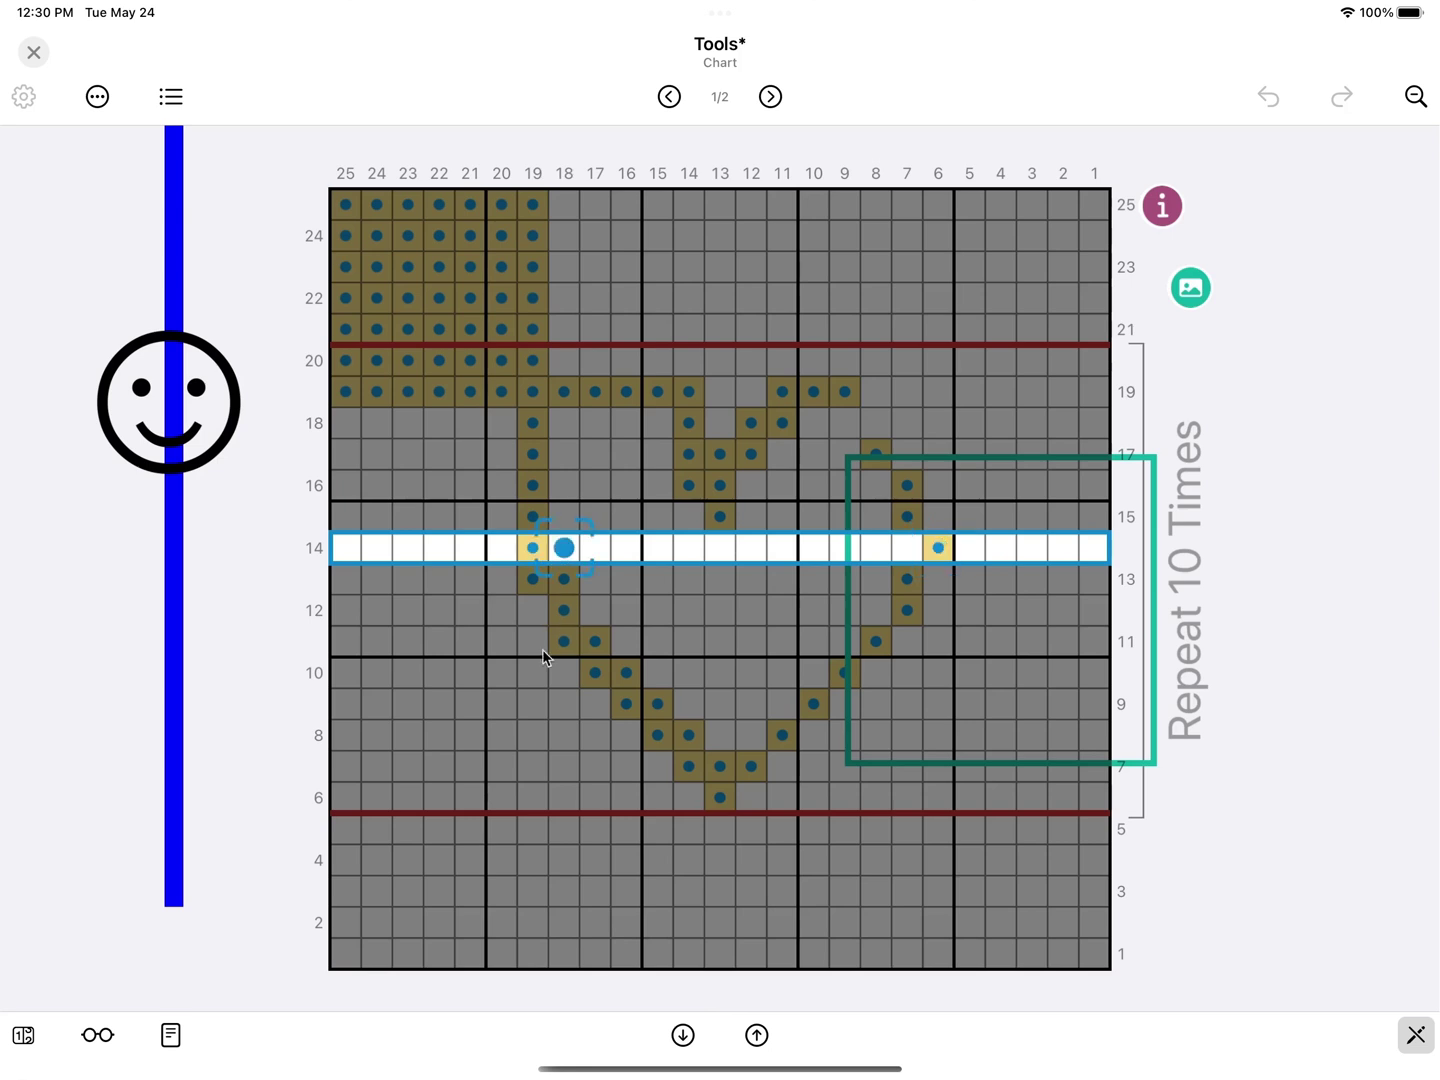